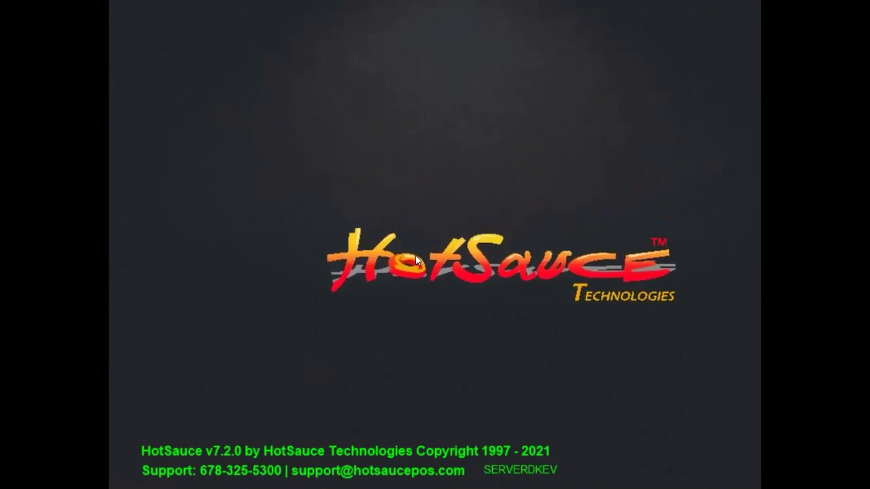
# Dismiss the splash screen and enter the employee PIN to reach the Clock In prompt.
pyautogui.click(438, 266)
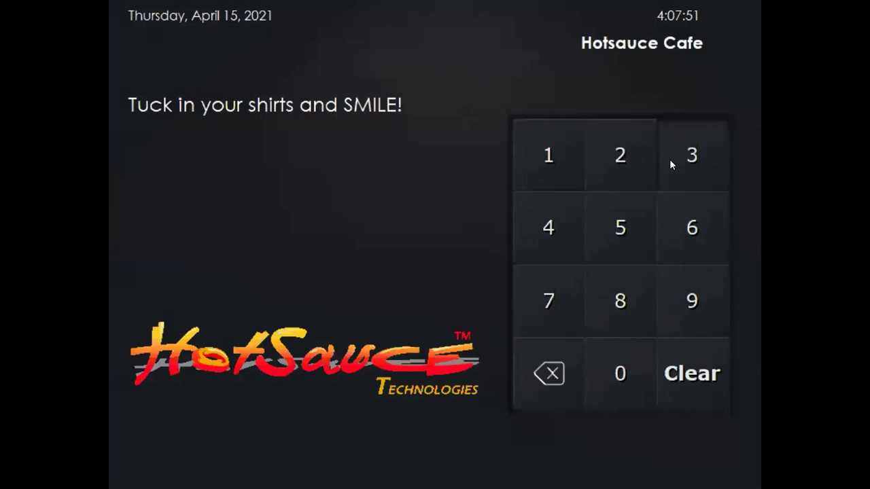
pyautogui.click(541, 229)
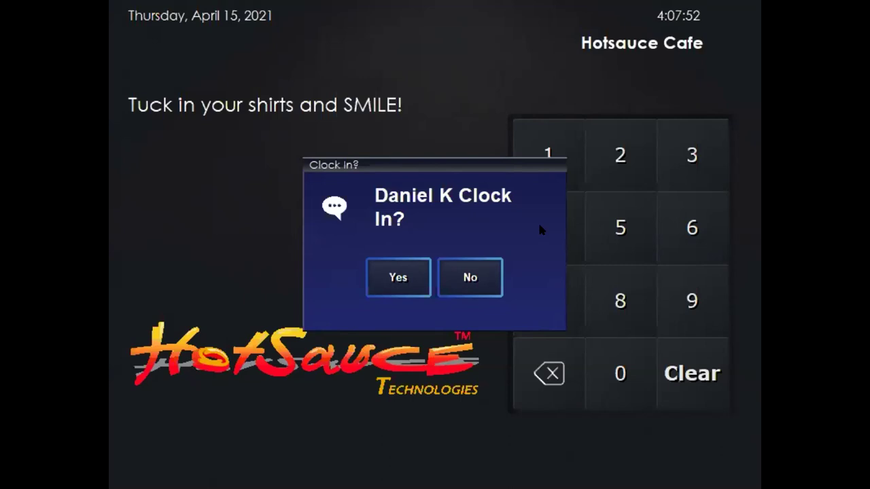
# Confirm clock-in, picking Server as the position and Main as the section.
pyautogui.click(400, 268)
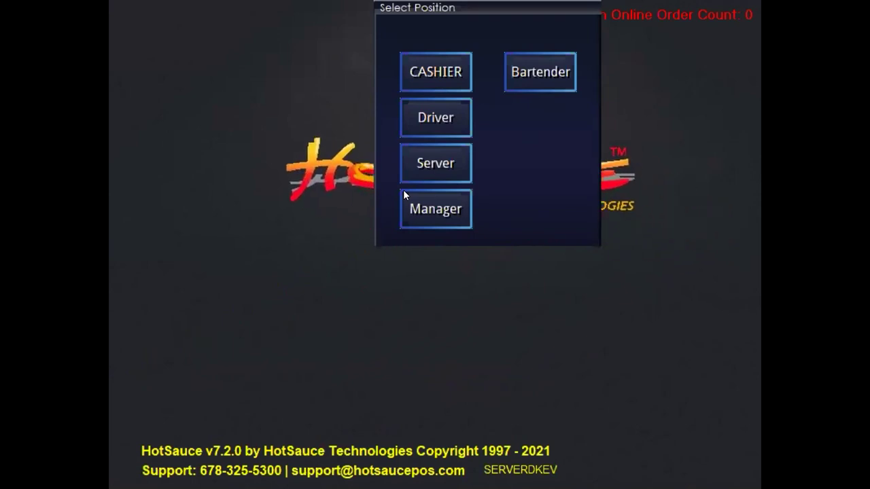
pyautogui.click(438, 163)
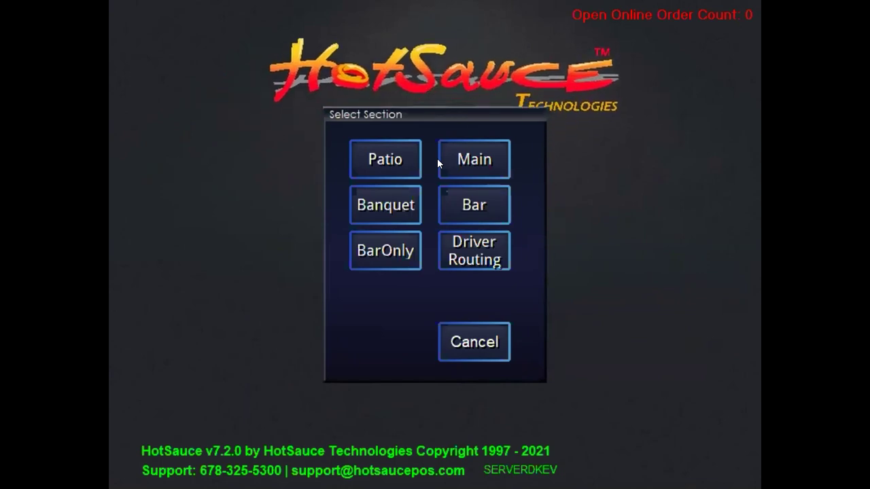
pyautogui.click(467, 159)
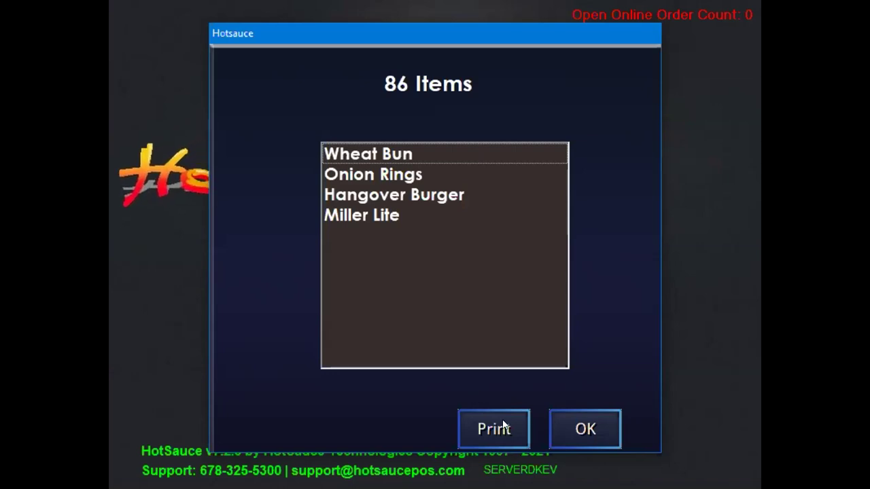
# Close the 86 Items list, log off, and sign back in with the PIN.
pyautogui.click(591, 428)
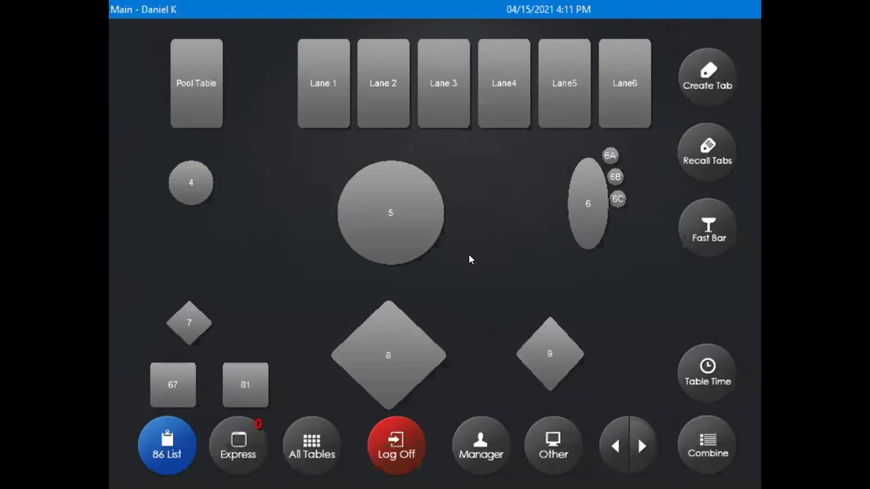
pyautogui.click(394, 441)
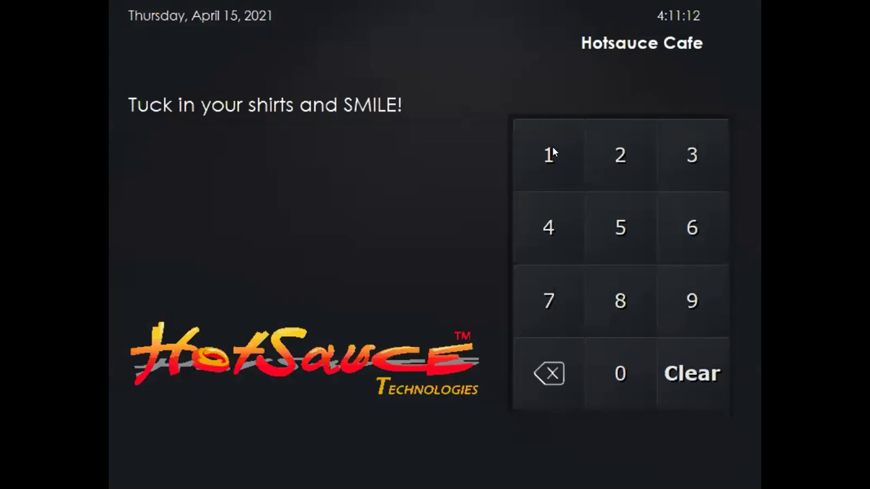
pyautogui.click(608, 148)
pyautogui.click(681, 144)
pyautogui.click(546, 223)
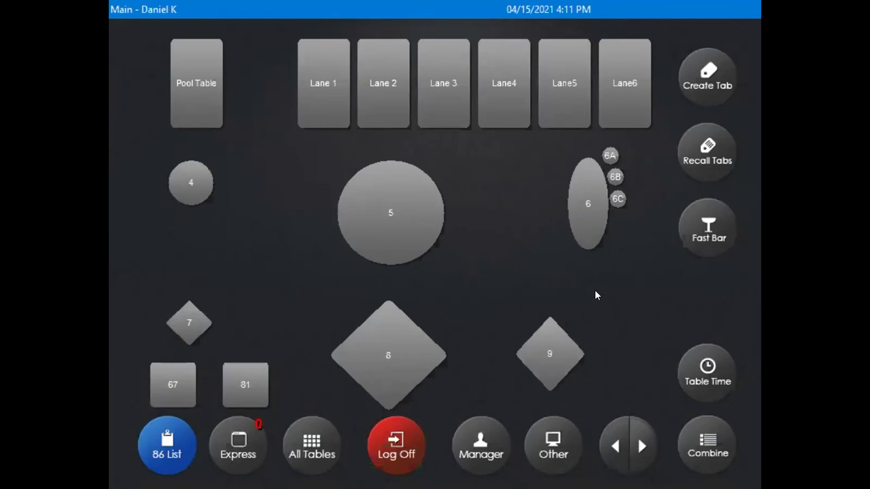
# Cycle through the Patio, Banquet and Bar floor plans back to Main, then open table 4 with 4 guests.
pyautogui.click(642, 446)
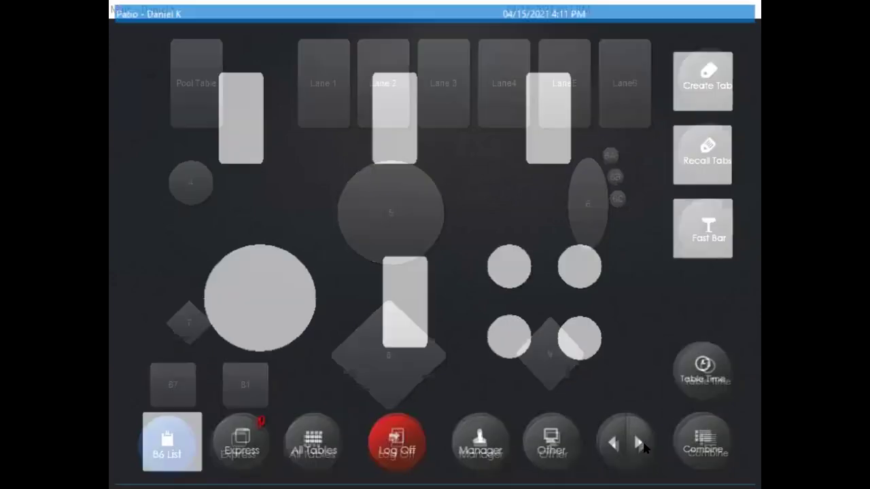
pyautogui.click(642, 446)
pyautogui.click(642, 446)
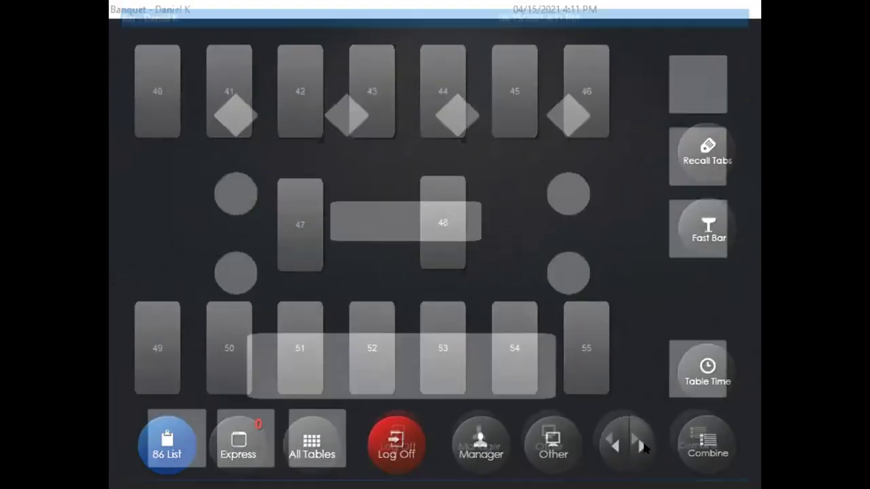
pyautogui.click(643, 446)
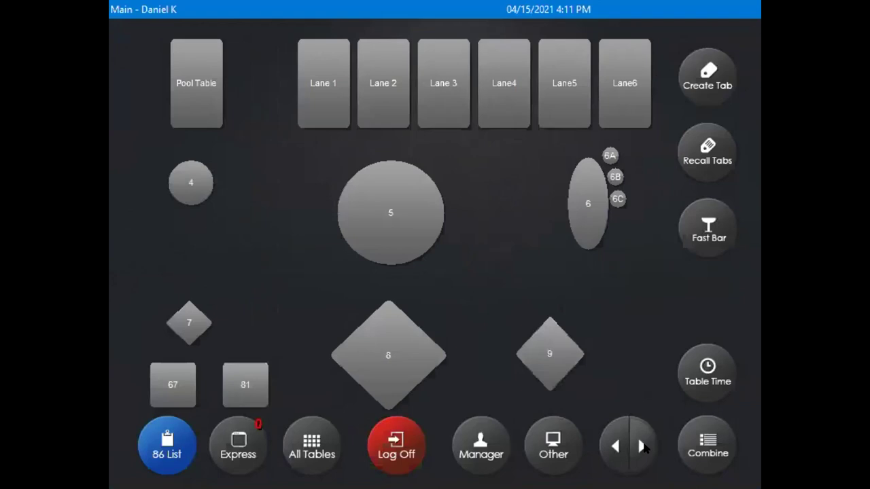
pyautogui.click(177, 179)
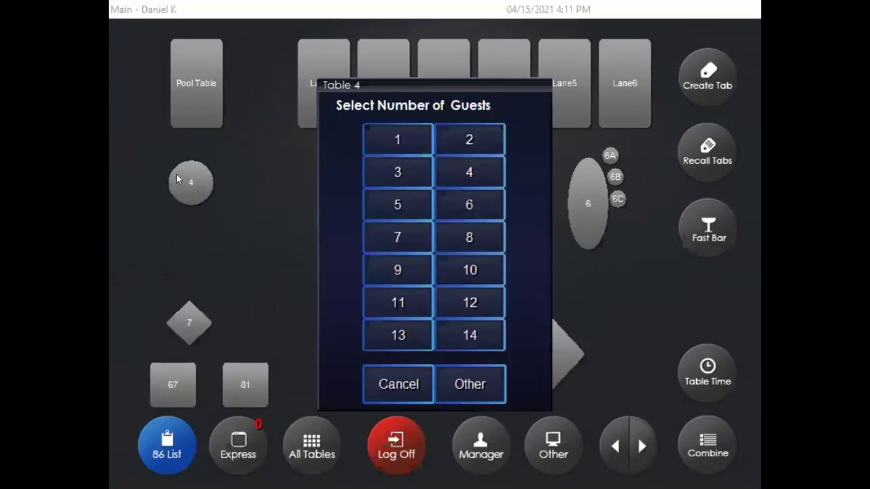
pyautogui.click(471, 172)
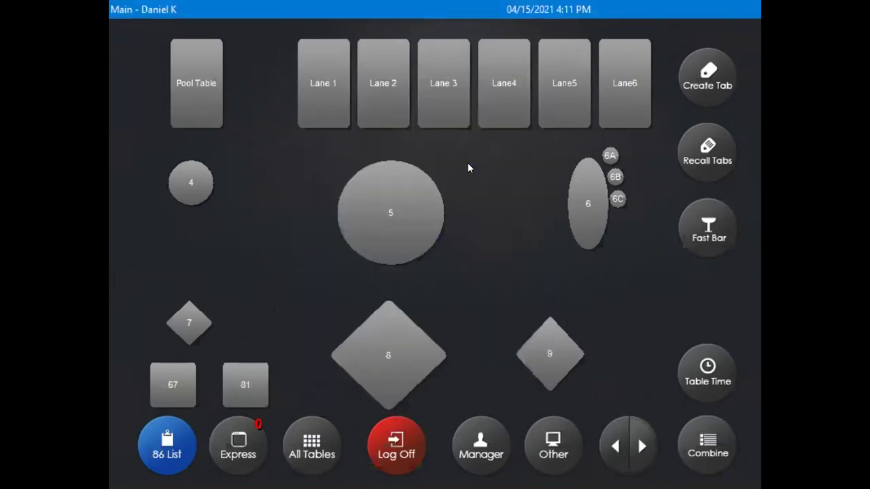
# Step through guests 2, 3 and 4, return to guest 1, and show the appetizer items.
pyautogui.click(454, 360)
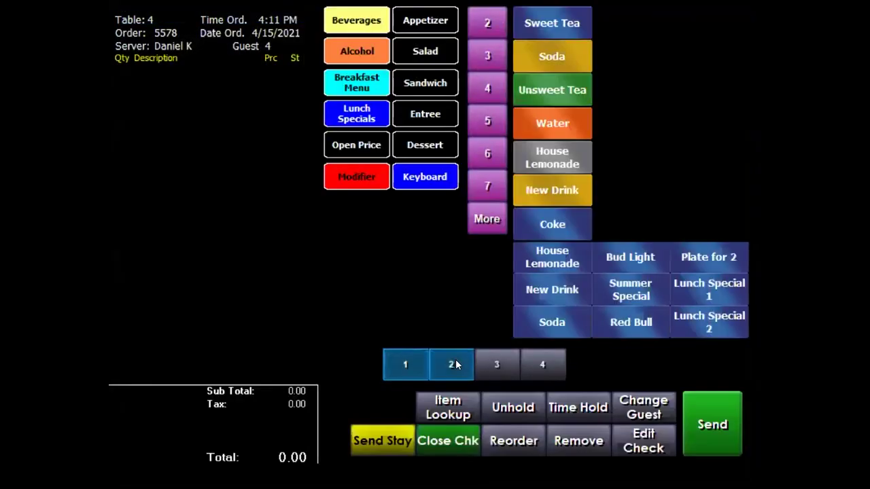
pyautogui.click(495, 365)
pyautogui.click(533, 364)
pyautogui.click(488, 364)
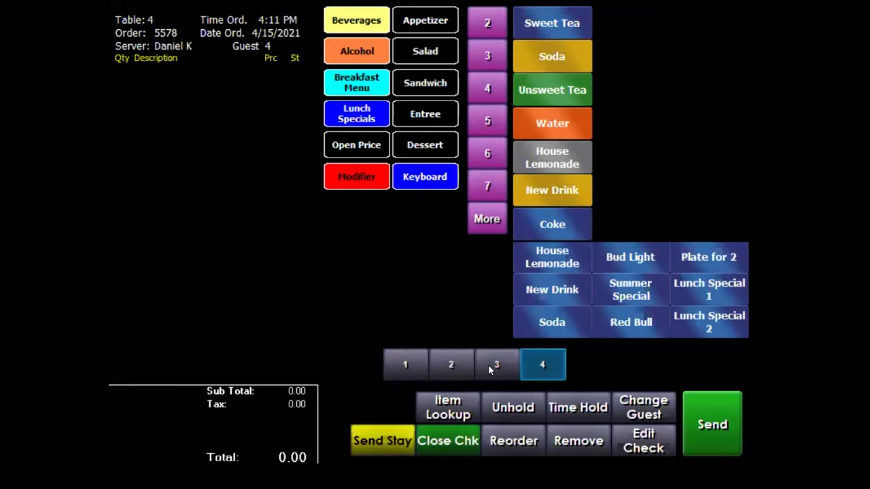
pyautogui.click(454, 361)
pyautogui.click(400, 363)
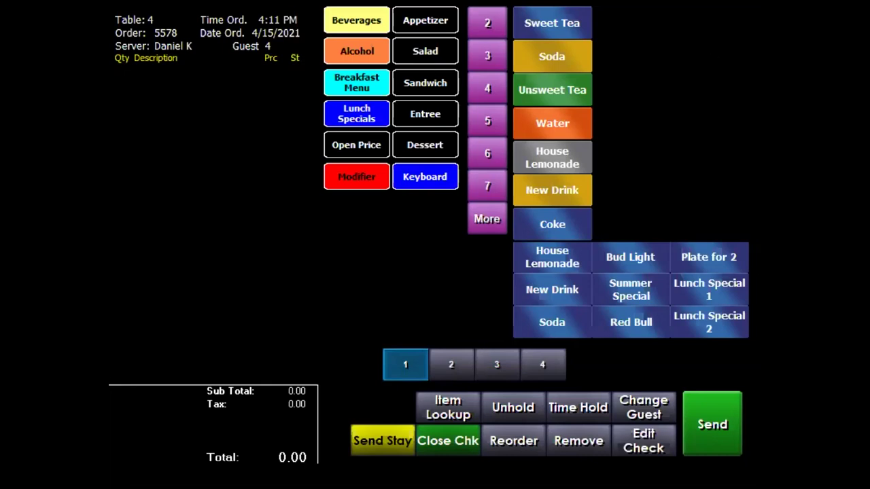
pyautogui.click(416, 22)
pyautogui.click(426, 51)
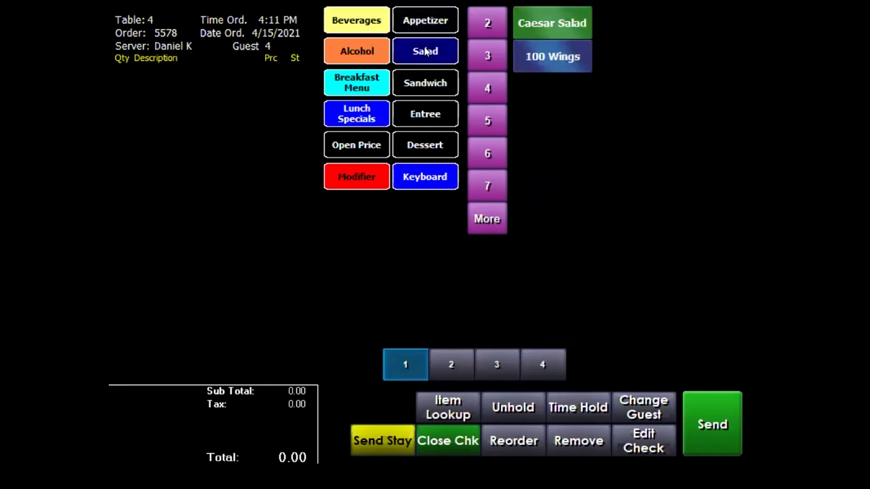
pyautogui.click(424, 82)
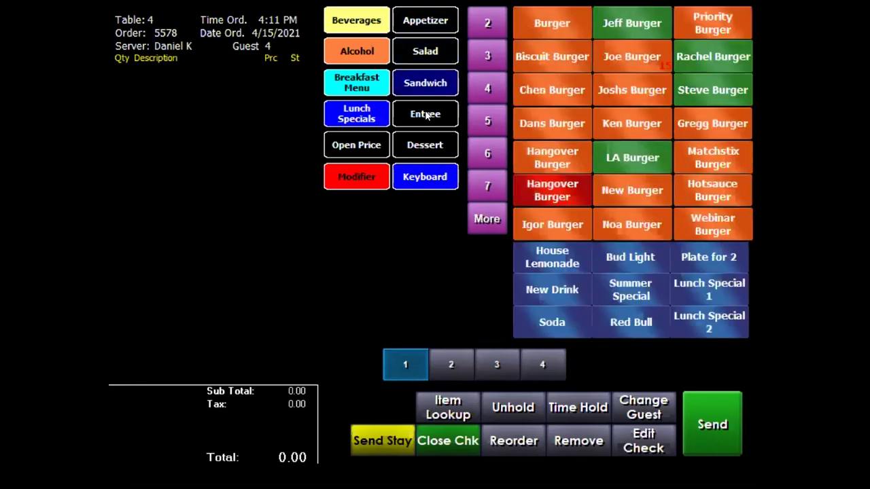
pyautogui.click(427, 116)
pyautogui.click(428, 144)
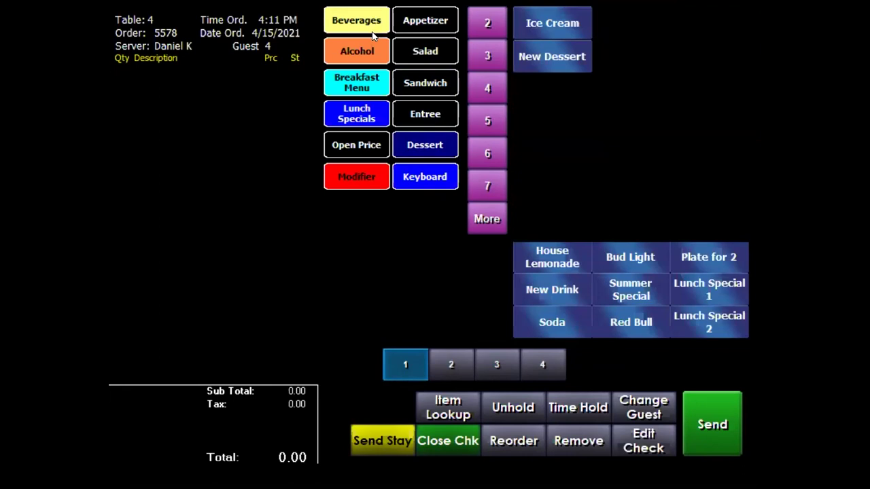
pyautogui.click(349, 85)
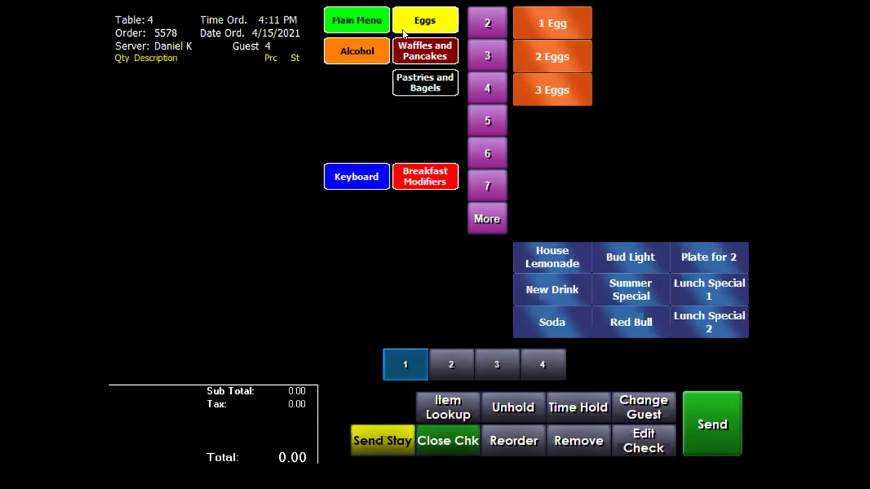
pyautogui.click(347, 49)
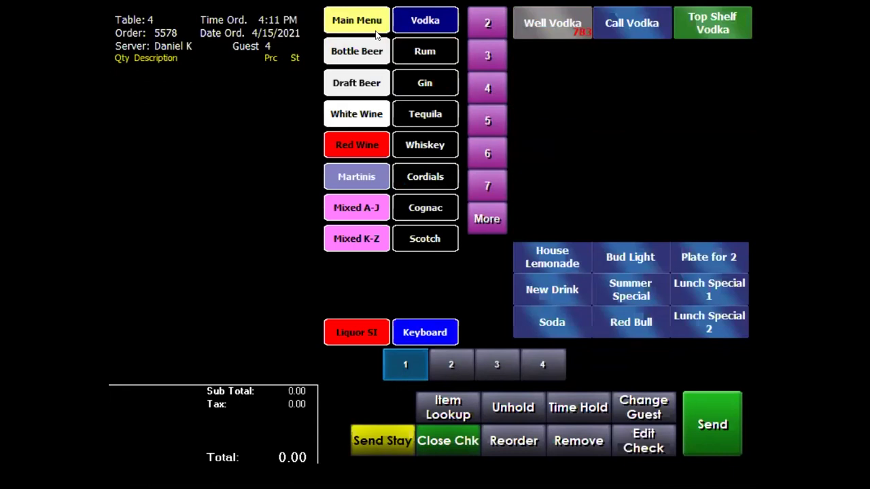
pyautogui.click(352, 19)
pyautogui.click(352, 19)
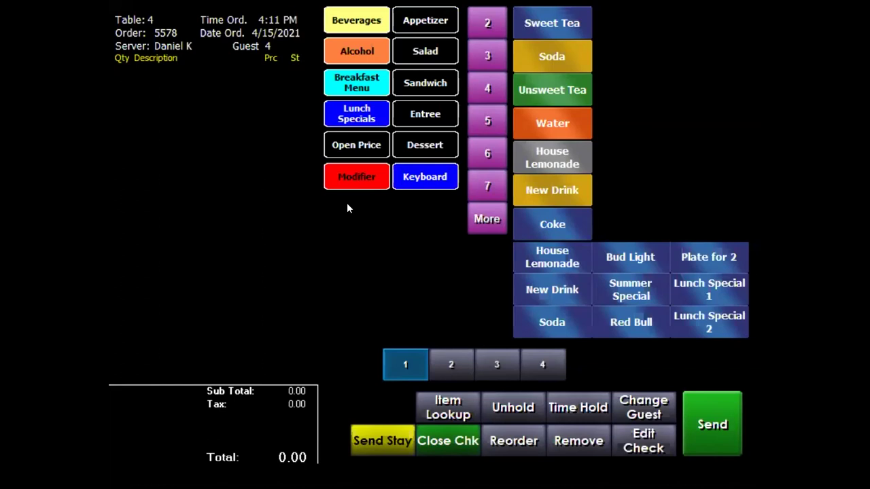
# Browse the entree and sandwich burger items, paging forward and back through the entrees.
pyautogui.click(413, 123)
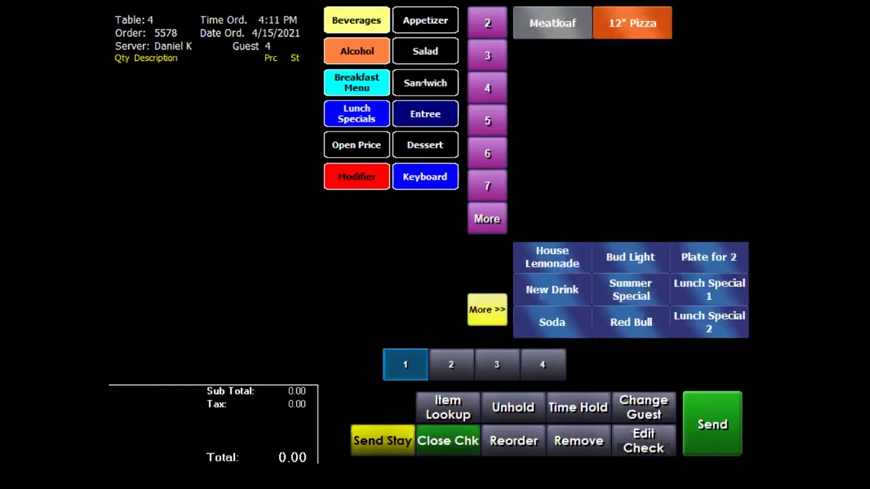
pyautogui.click(424, 82)
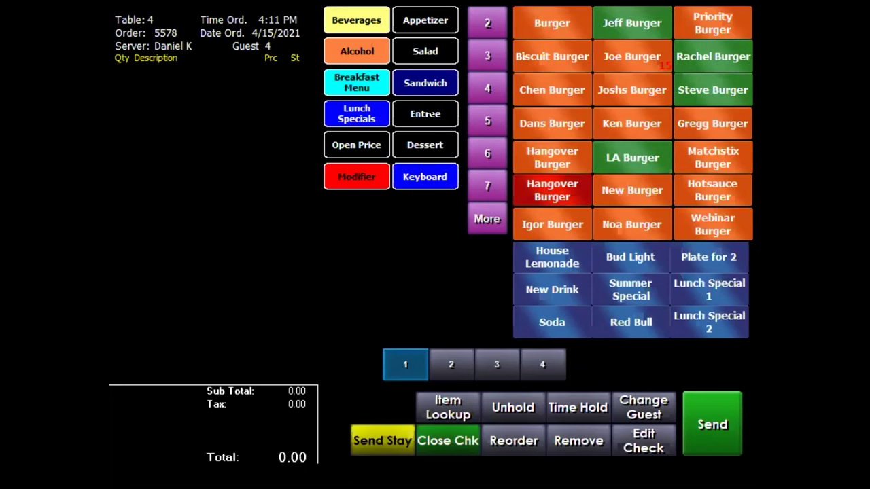
pyautogui.click(423, 112)
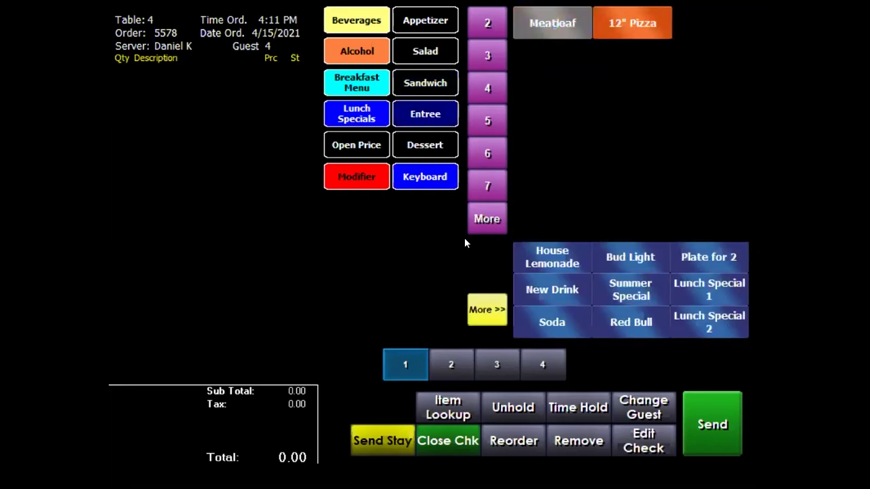
pyautogui.click(482, 309)
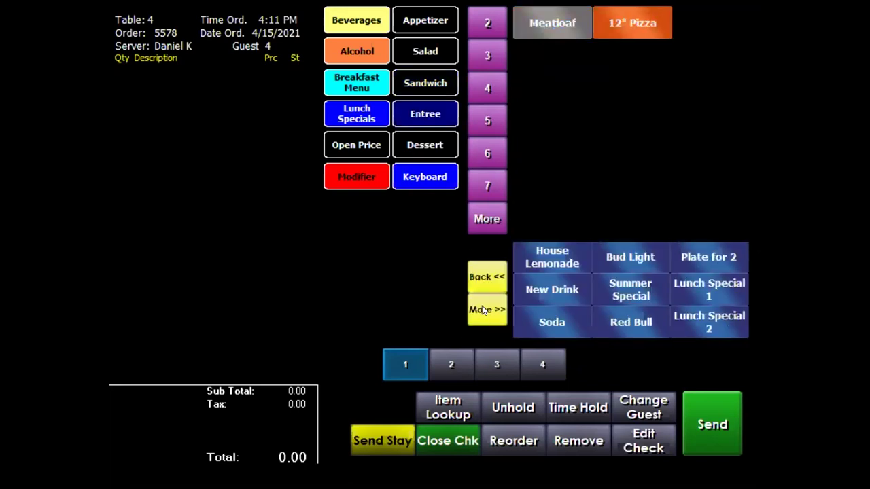
pyautogui.click(481, 310)
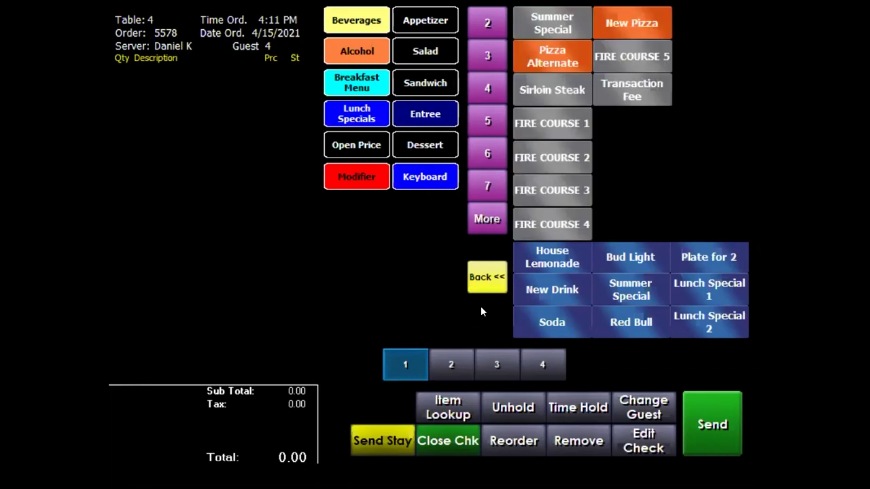
pyautogui.click(479, 277)
pyautogui.click(479, 276)
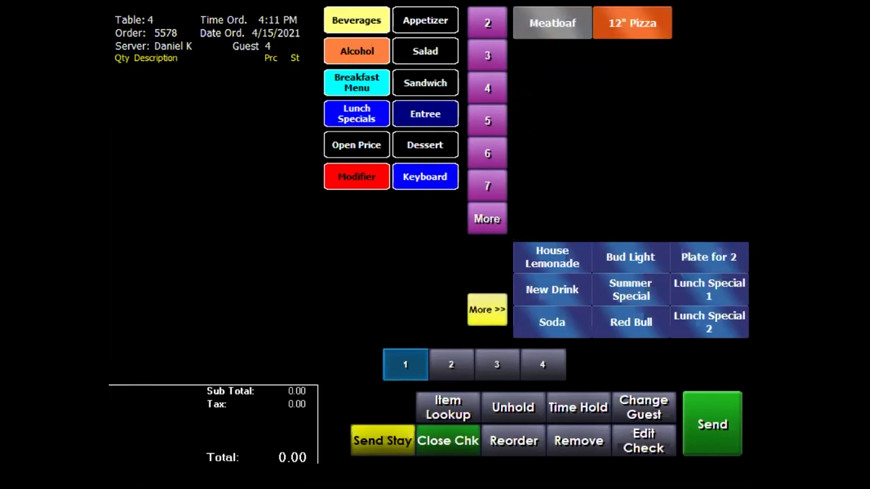
# Open Alcohol > Draft Beer, page through it, then list Draft A-F, G-N, O-S and T-Z.
pyautogui.click(359, 49)
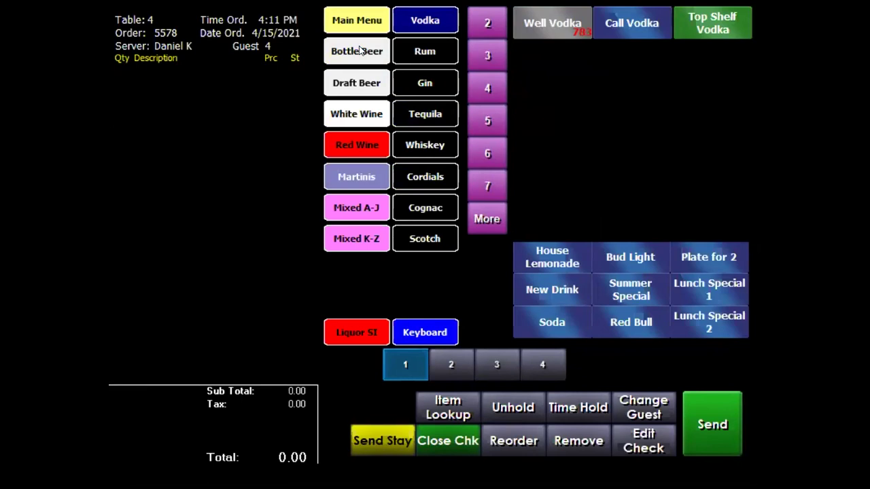
pyautogui.click(352, 85)
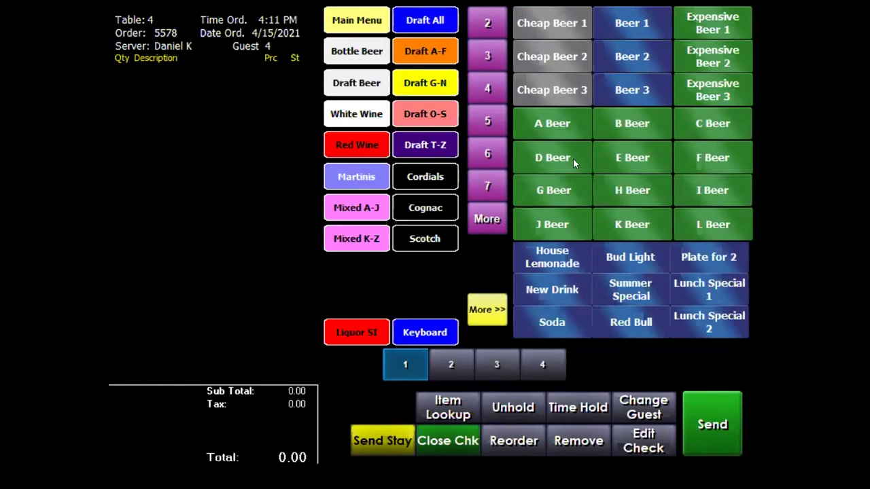
pyautogui.click(489, 302)
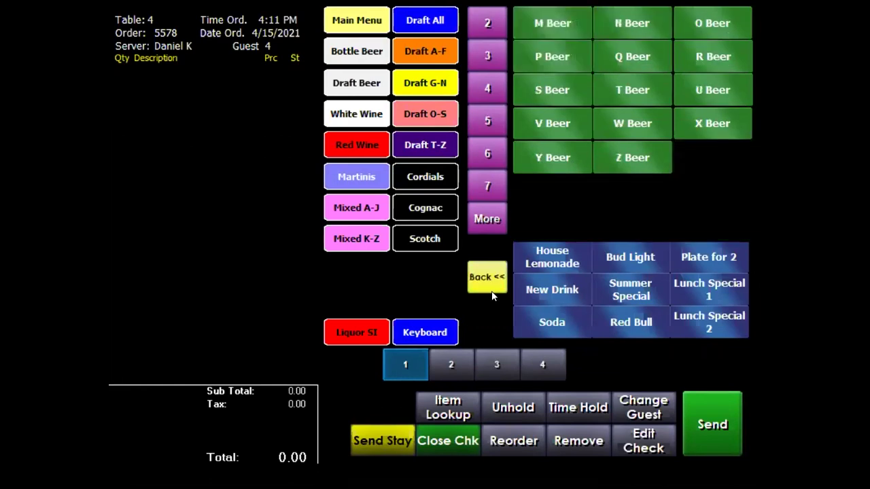
pyautogui.click(487, 279)
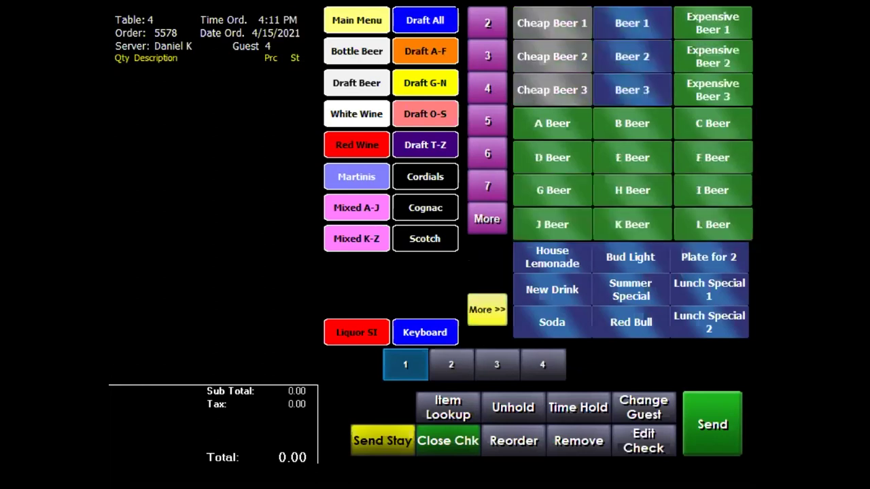
pyautogui.click(423, 54)
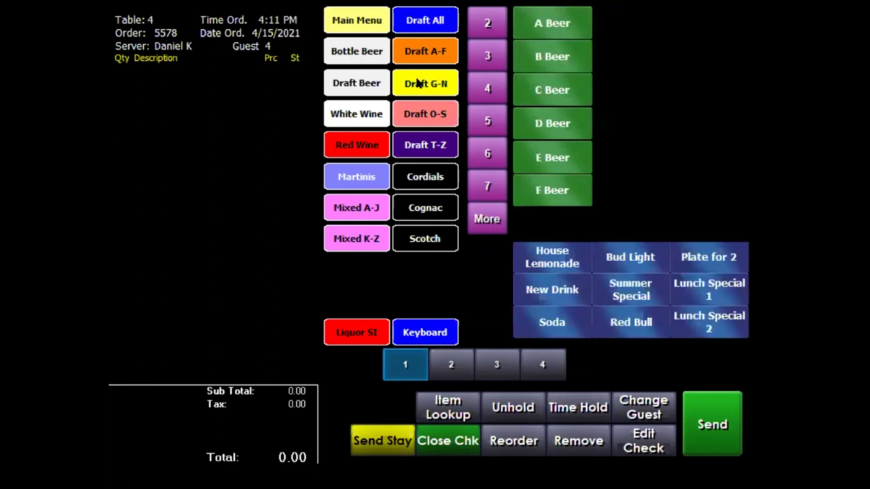
pyautogui.click(421, 86)
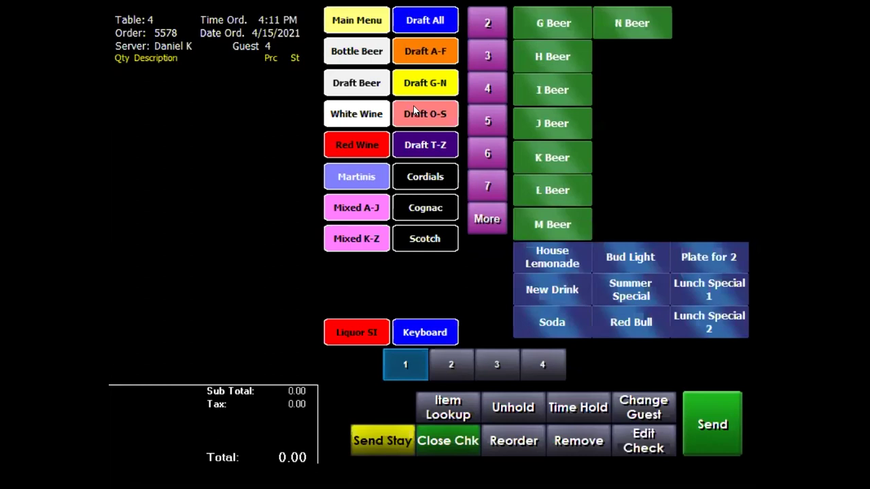
pyautogui.click(413, 107)
pyautogui.click(426, 147)
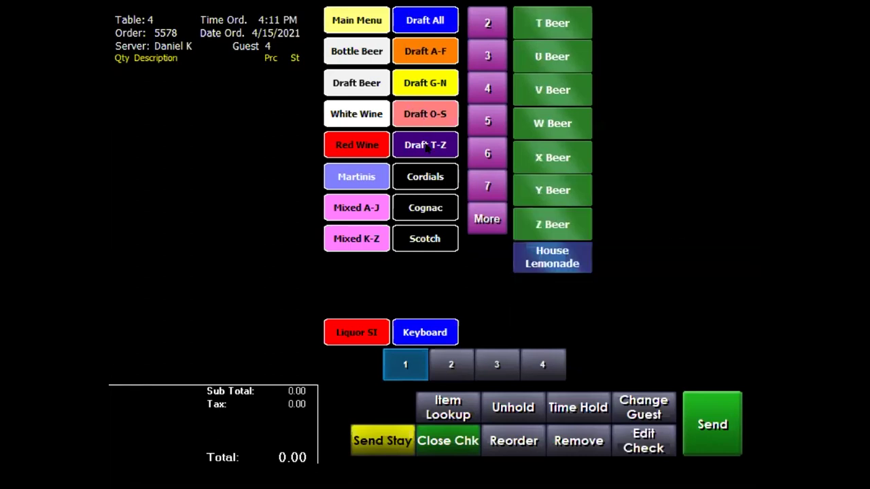
# Add Sweet Tea, Soda, Unsweet Tea and House Lemonade for guests 1 to 4.
pyautogui.click(358, 20)
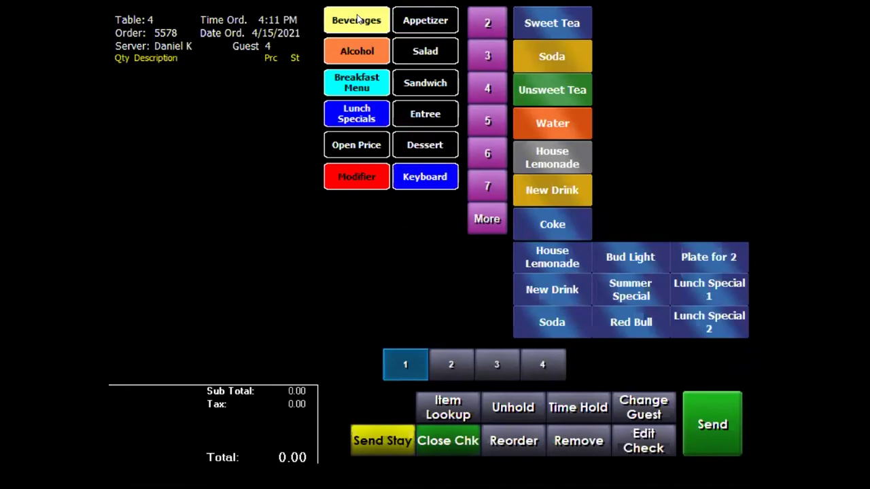
pyautogui.click(550, 22)
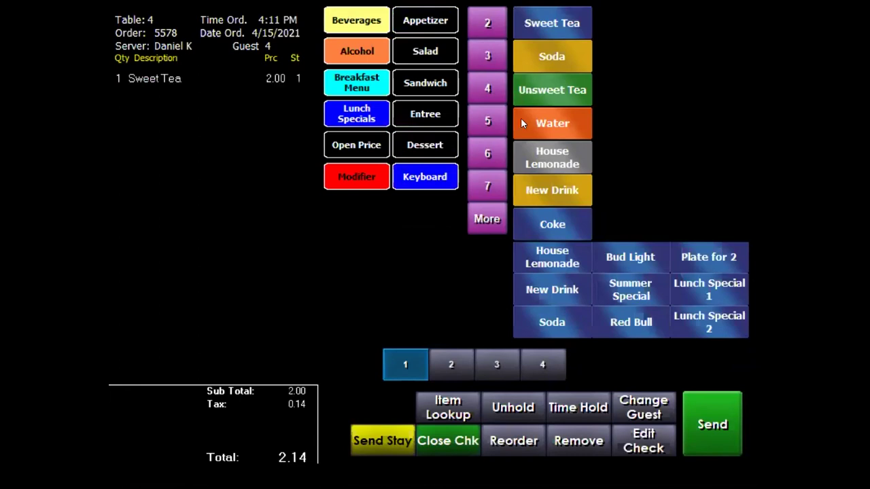
pyautogui.click(451, 365)
pyautogui.click(546, 60)
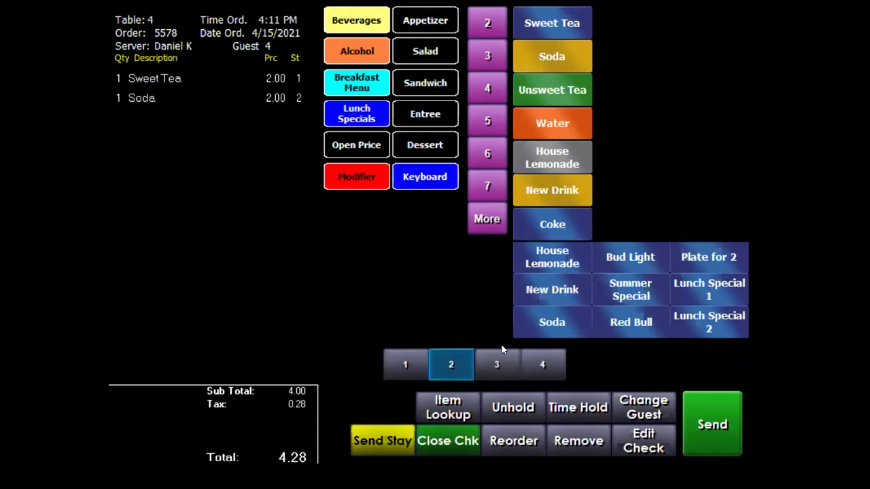
pyautogui.click(499, 357)
pyautogui.click(547, 91)
pyautogui.click(540, 360)
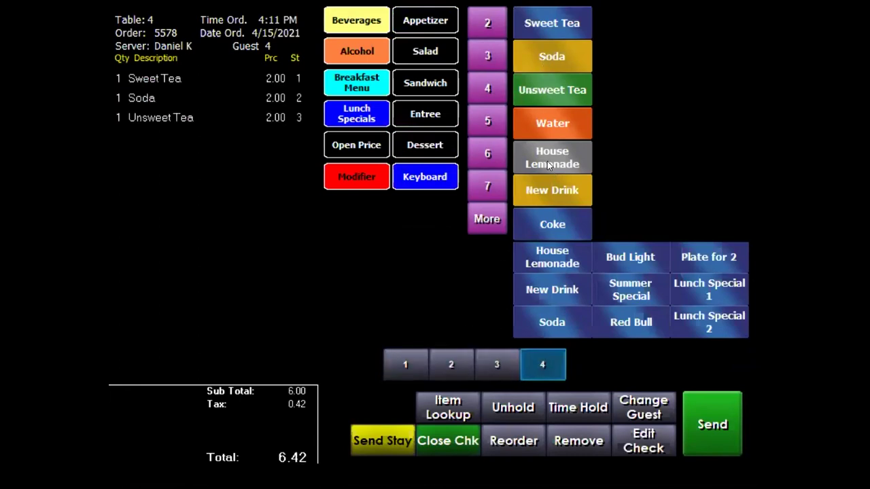
pyautogui.click(549, 165)
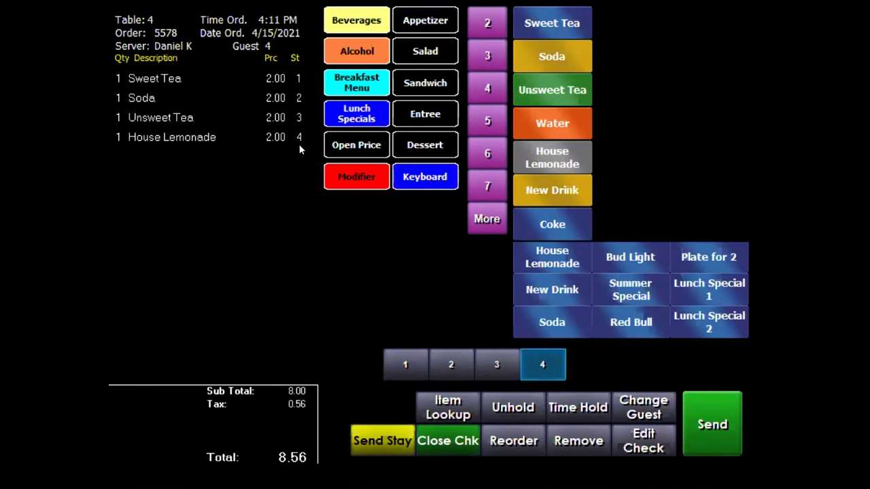
# Remove the Unsweet Tea and add a Sweet Tea for guest 4.
pyautogui.click(180, 115)
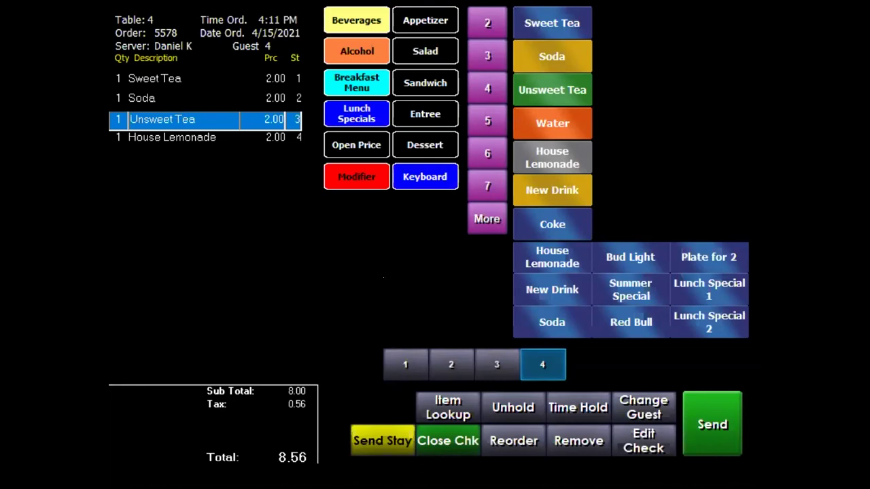
pyautogui.click(580, 444)
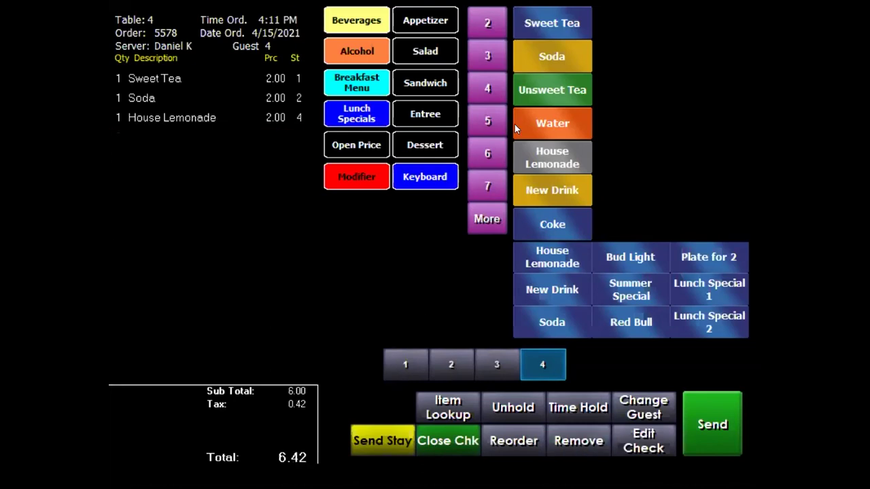
pyautogui.click(563, 20)
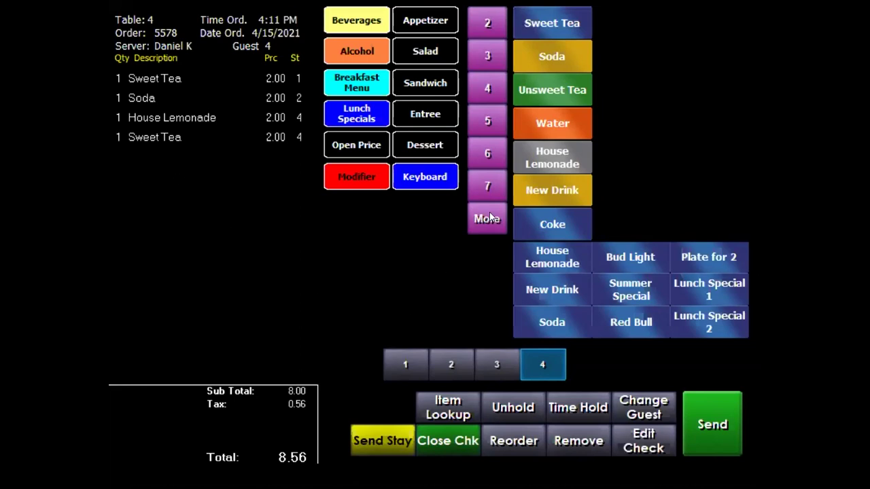
# Send Table 4's drink order and return to the Main floor plan.
pyautogui.click(710, 408)
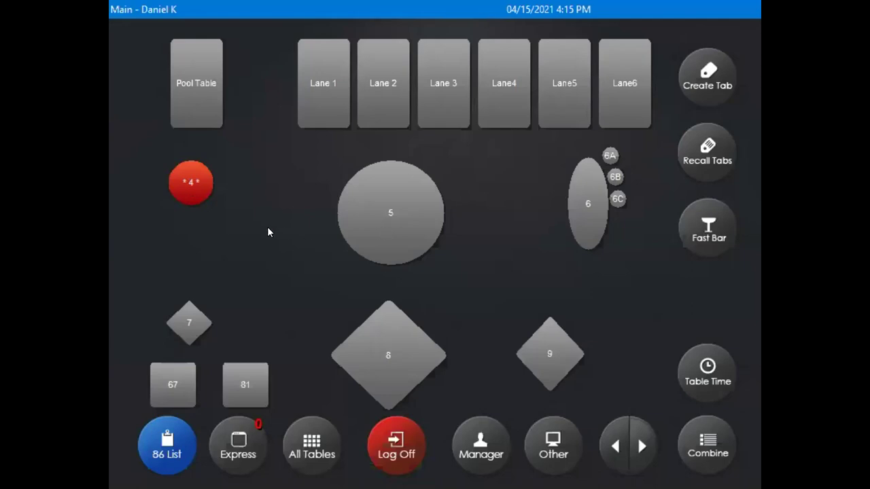
# Reopen table 4 via Modify Order, visit Edit Check, then move the second Sweet Tea to guest 3.
pyautogui.click(189, 178)
pyautogui.click(450, 75)
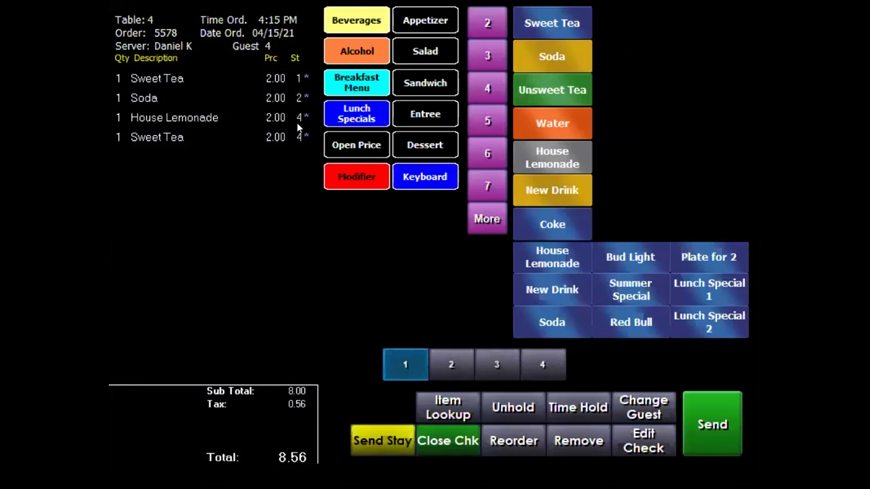
pyautogui.click(190, 118)
pyautogui.click(582, 443)
pyautogui.click(658, 448)
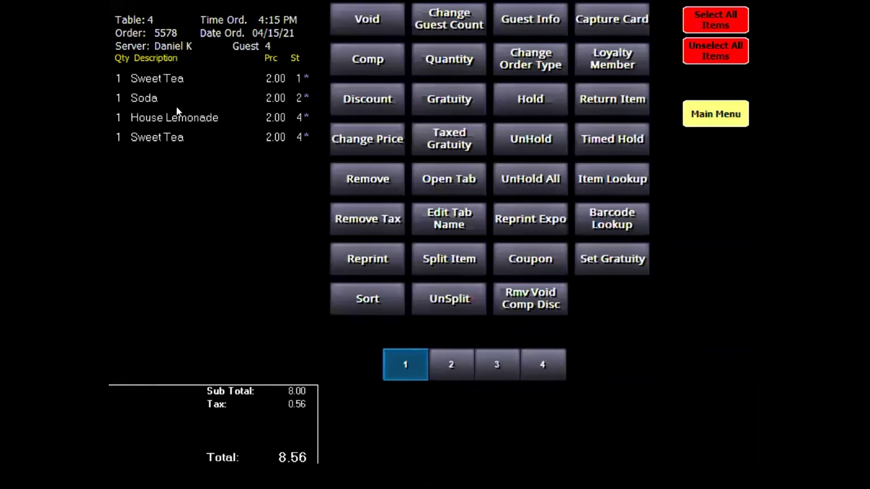
pyautogui.click(702, 121)
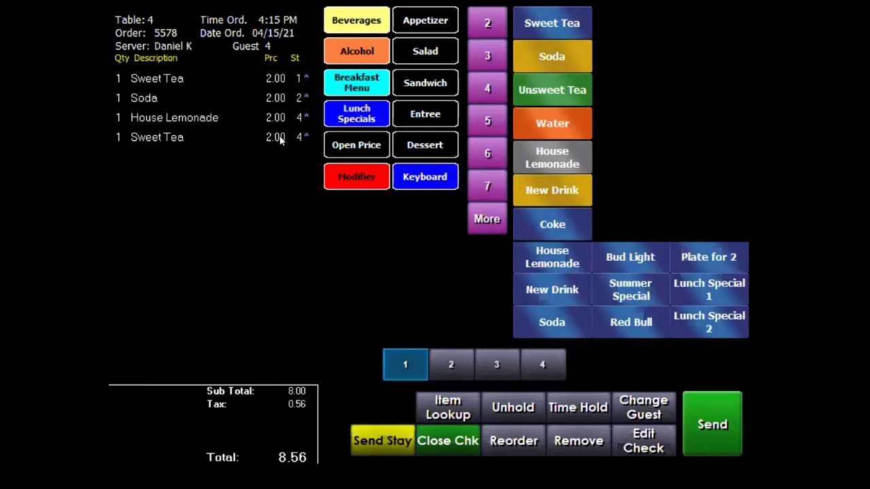
pyautogui.click(274, 140)
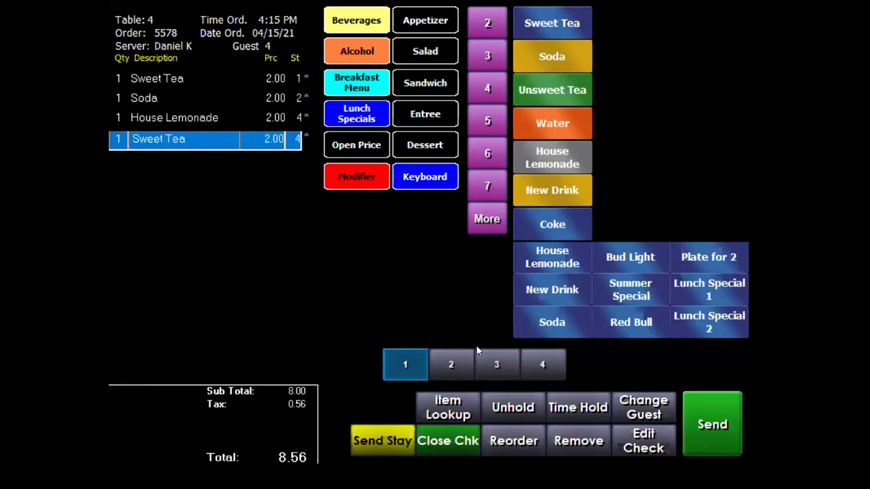
pyautogui.click(496, 365)
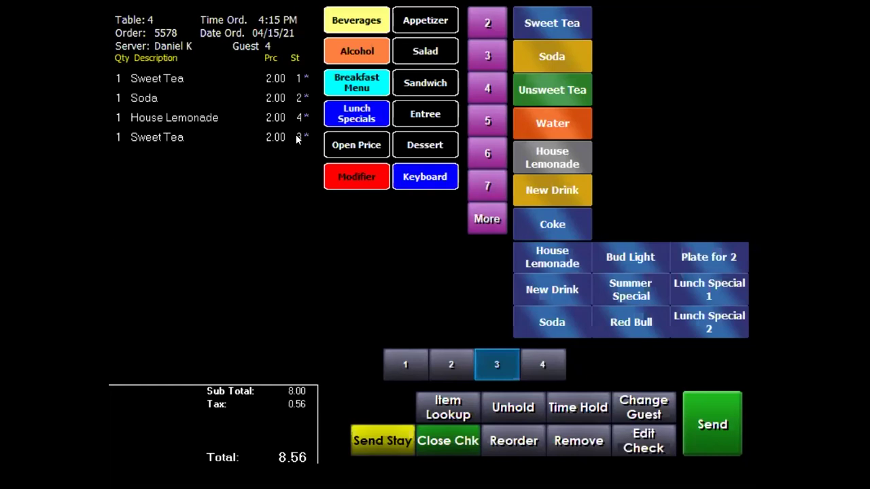
# Add a Well Vodka with Cranberry modifier at 7.50 to guest 1's order.
pyautogui.click(338, 56)
pyautogui.click(405, 364)
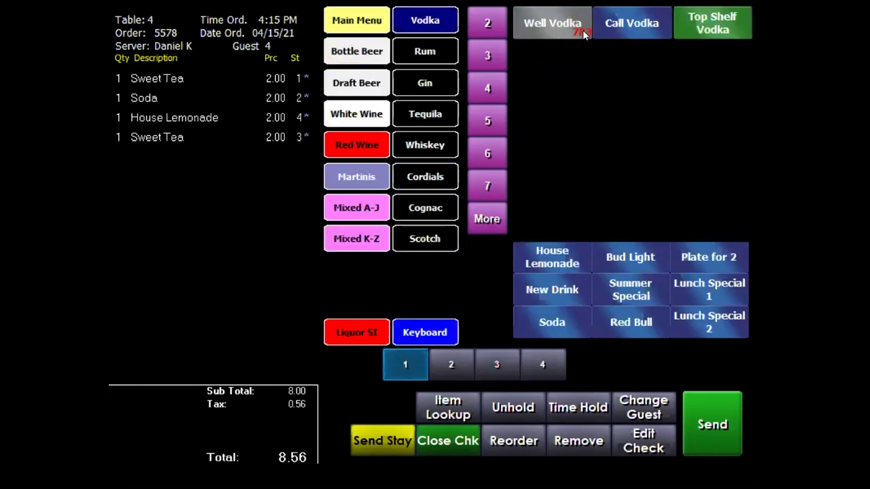
pyautogui.click(543, 24)
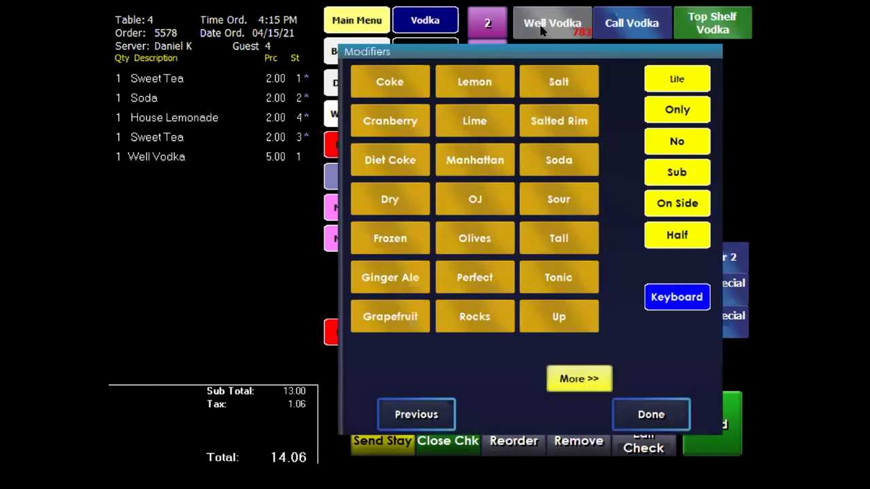
pyautogui.click(396, 123)
pyautogui.click(636, 415)
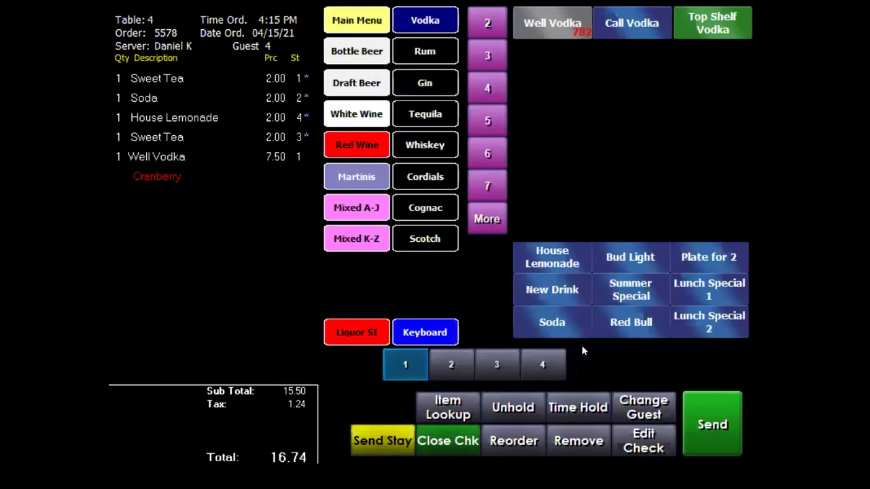
pyautogui.click(500, 362)
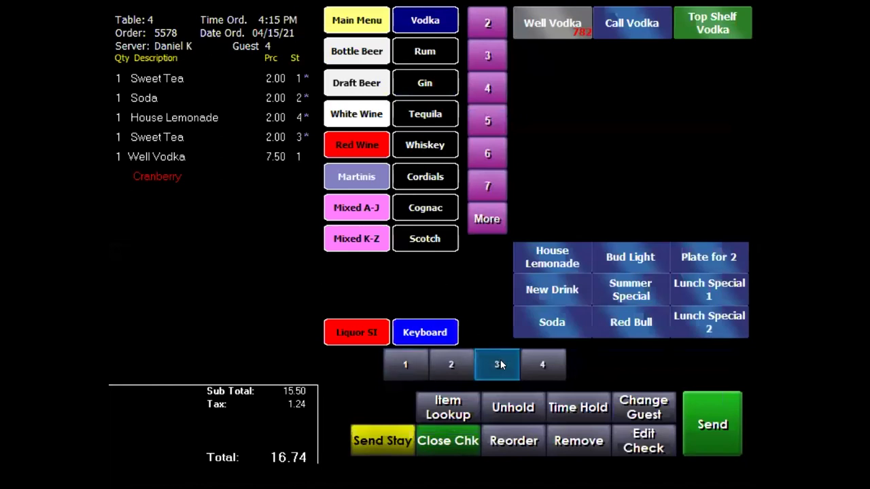
# Under Bottle Beer, try Miller Lite, then add a 5.00 Newcastle for guest 3.
pyautogui.click(373, 51)
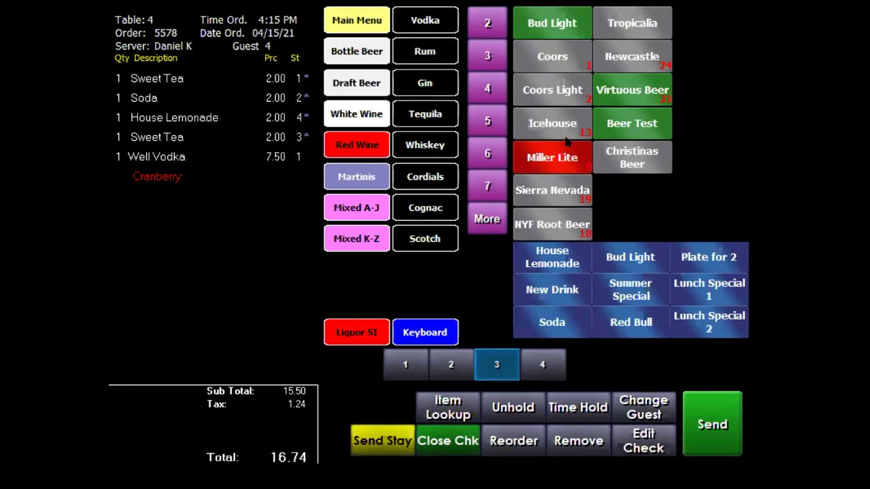
pyautogui.click(547, 159)
pyautogui.click(636, 57)
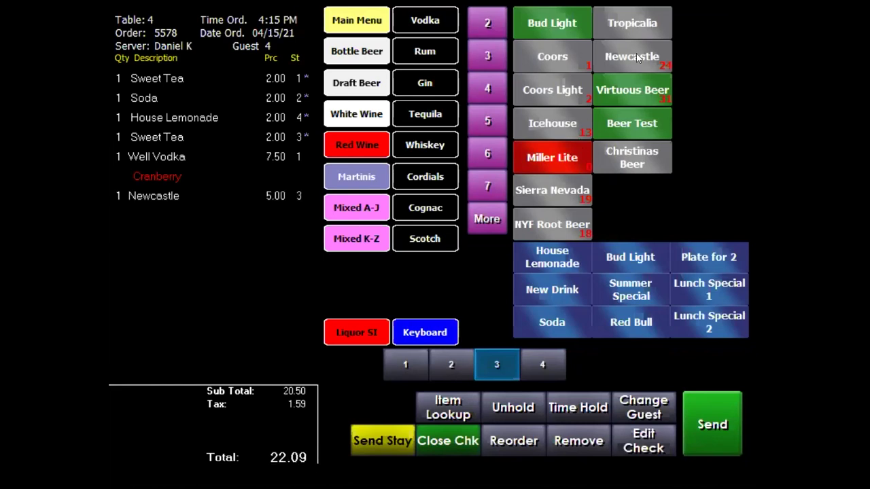
# Return Table 4's check to the main food and drink categories.
pyautogui.click(350, 21)
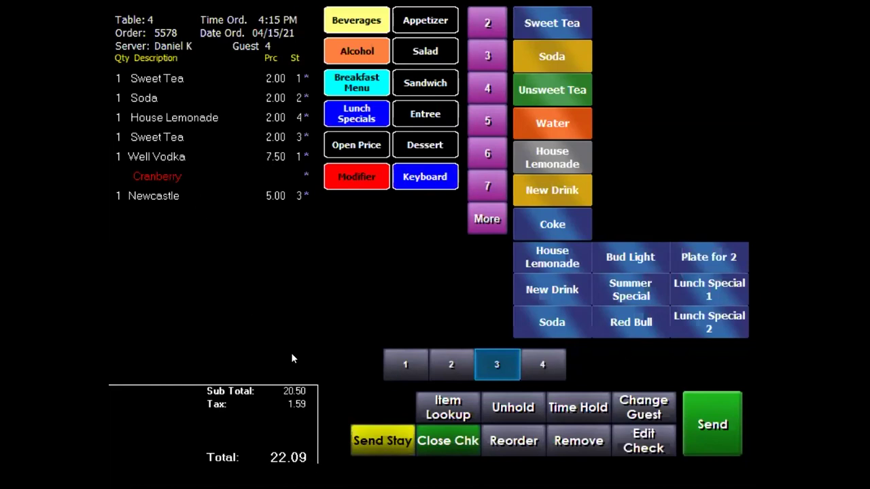
# Add Medium 10 Wings with Ranch and Bleu Cheese, plus extra 0.50 Ranch and Bleu Cheese.
pyautogui.click(406, 29)
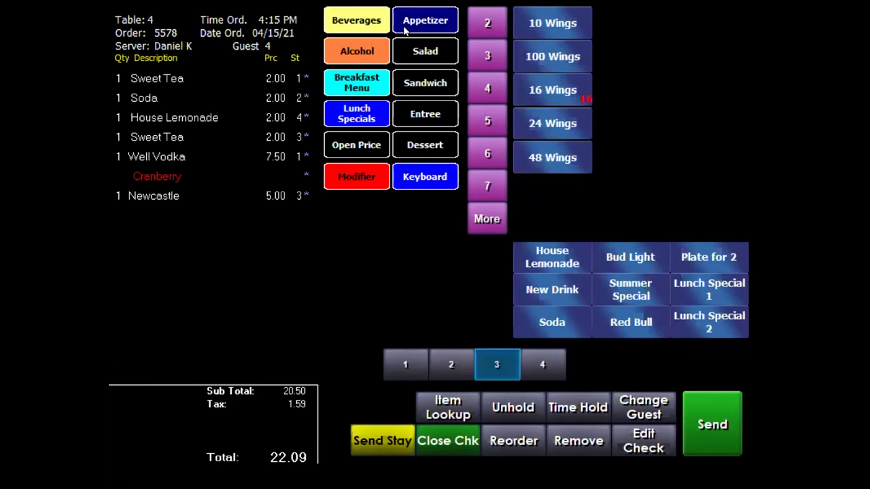
pyautogui.click(554, 23)
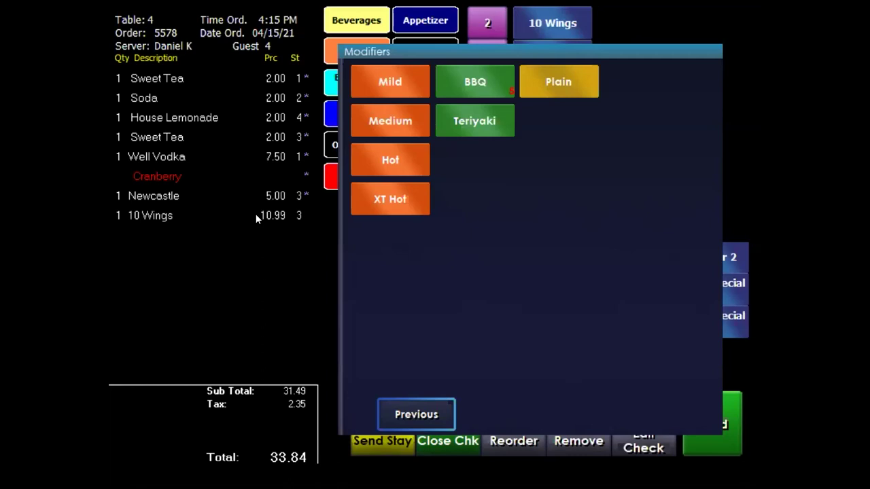
pyautogui.click(388, 120)
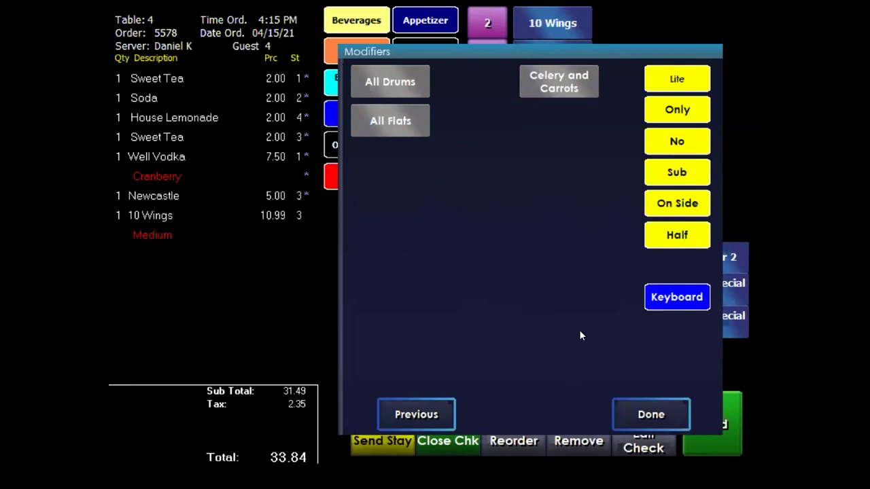
pyautogui.click(649, 414)
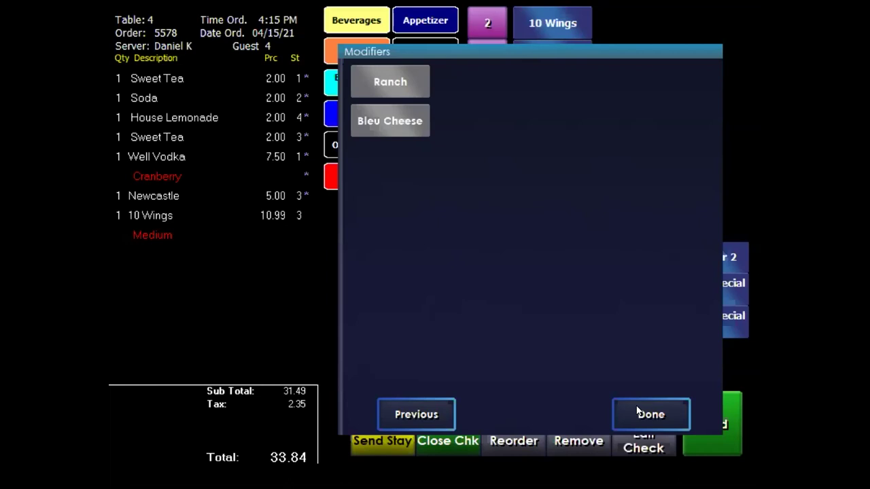
pyautogui.click(373, 81)
pyautogui.click(385, 116)
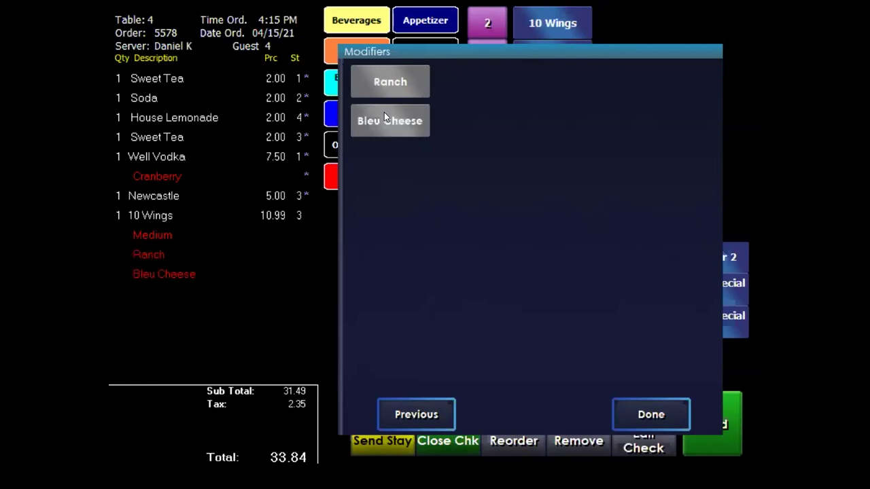
pyautogui.click(399, 79)
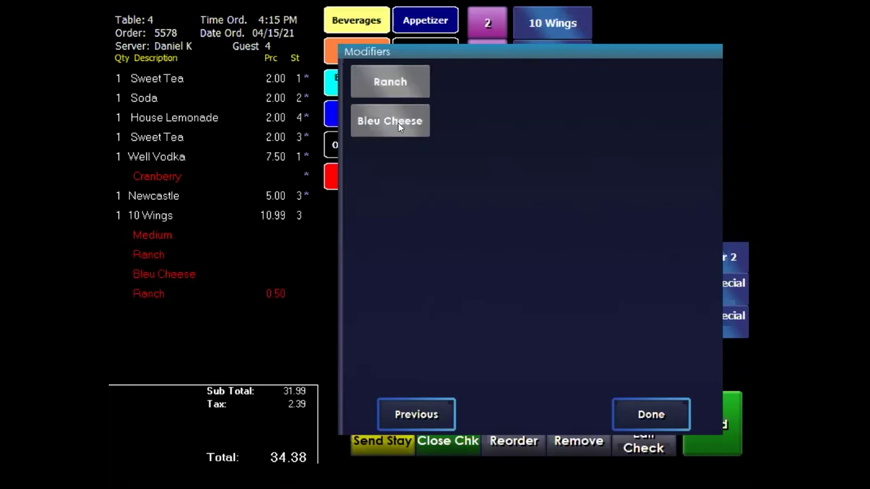
pyautogui.click(399, 122)
pyautogui.click(651, 414)
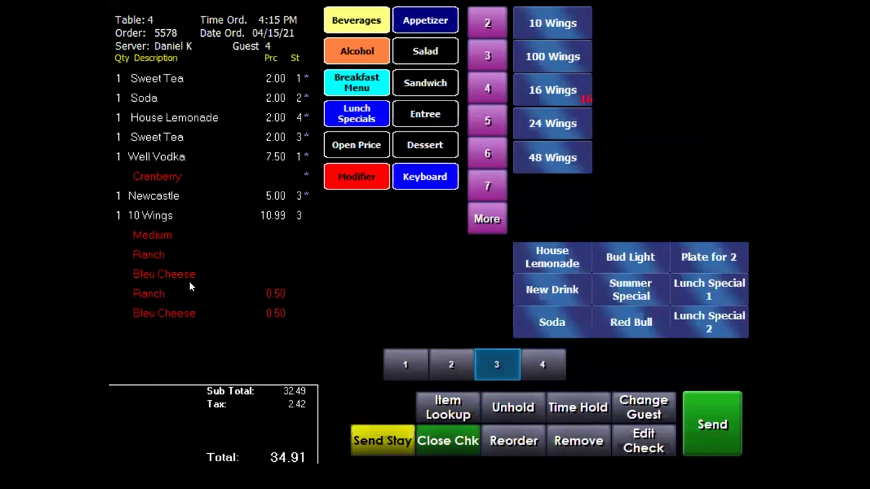
# Move the 10 Wings to guest 1 and send them to the kitchen, keeping the check open.
pyautogui.click(259, 215)
pyautogui.click(405, 364)
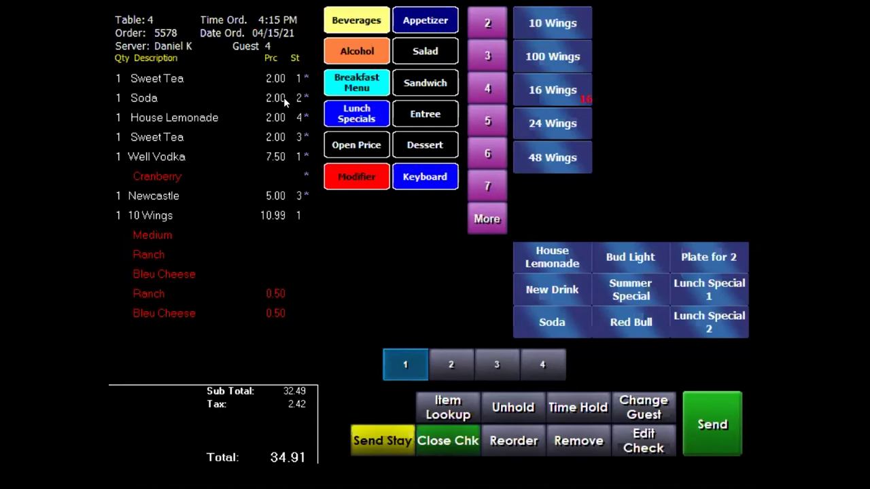
pyautogui.click(419, 115)
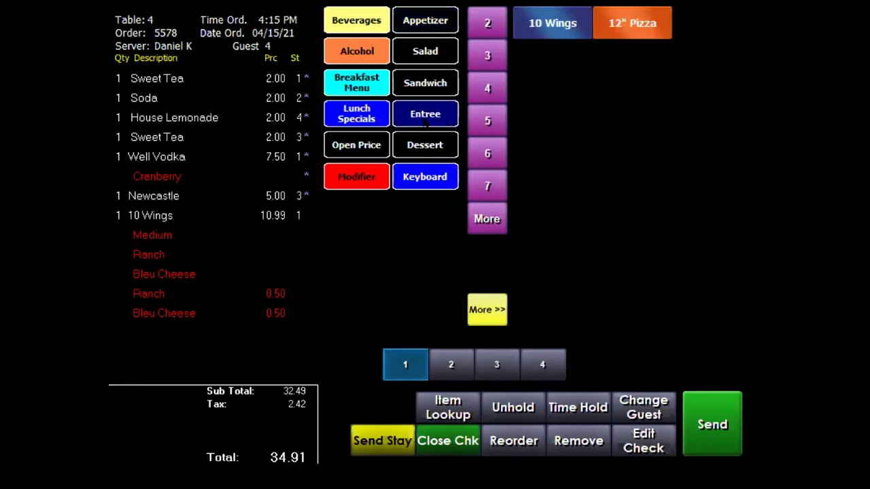
pyautogui.click(504, 305)
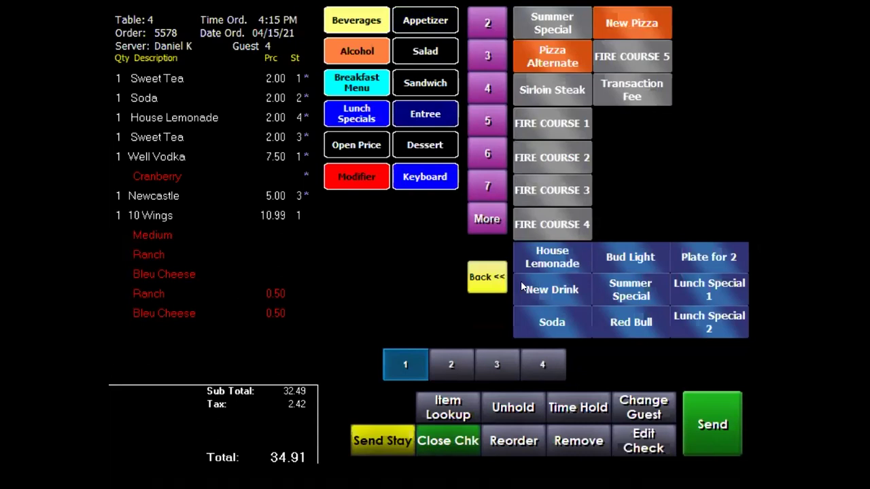
pyautogui.click(470, 273)
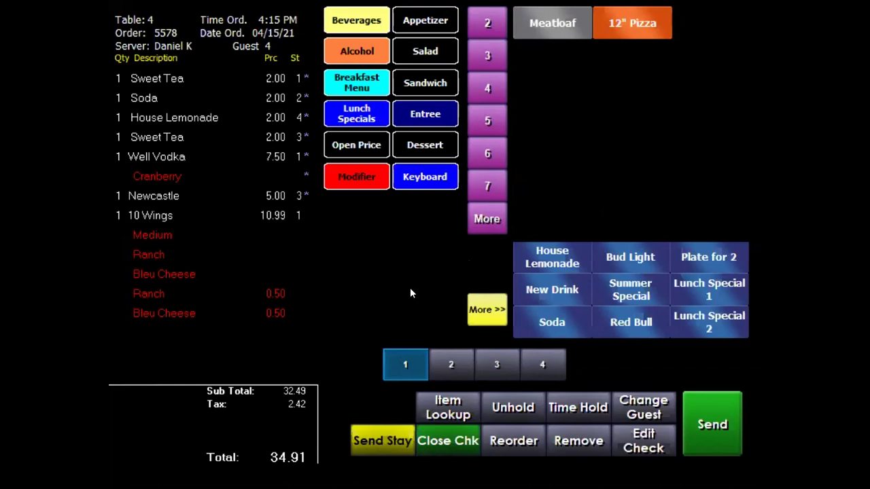
pyautogui.click(372, 444)
pyautogui.click(415, 92)
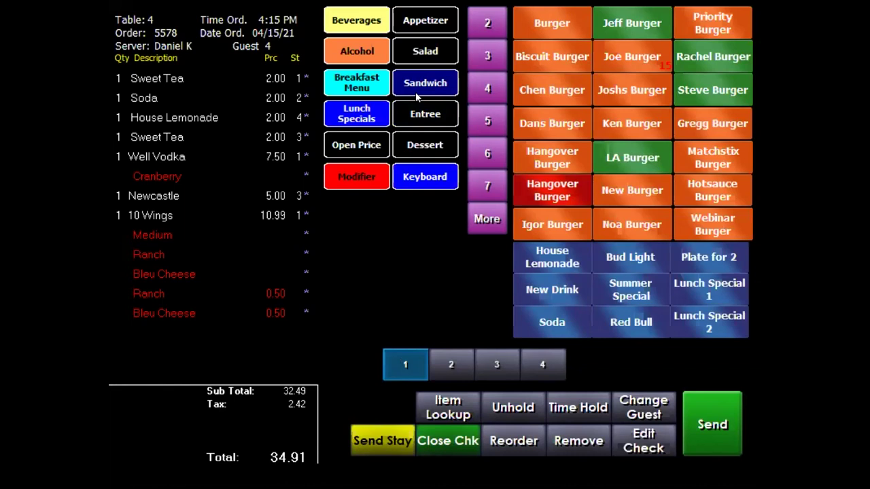
# Send Table 4's order, then reopen table 4's check with Modify Order.
pyautogui.click(712, 424)
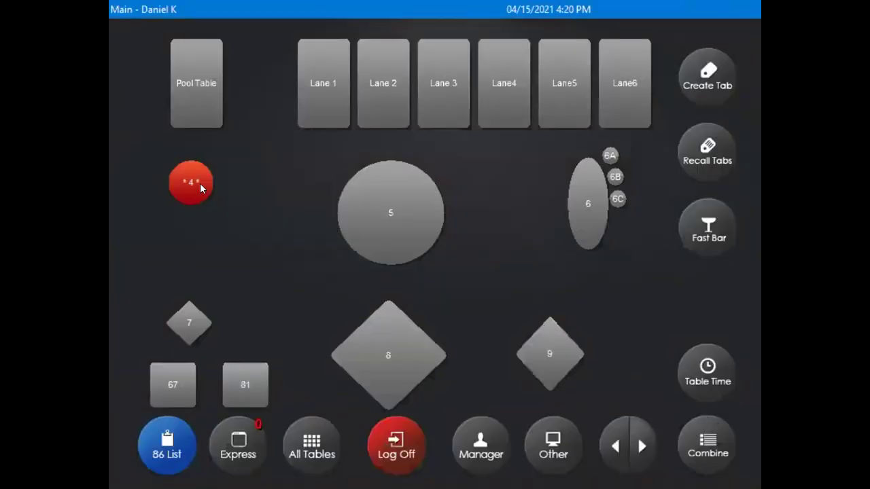
pyautogui.click(193, 188)
pyautogui.click(451, 76)
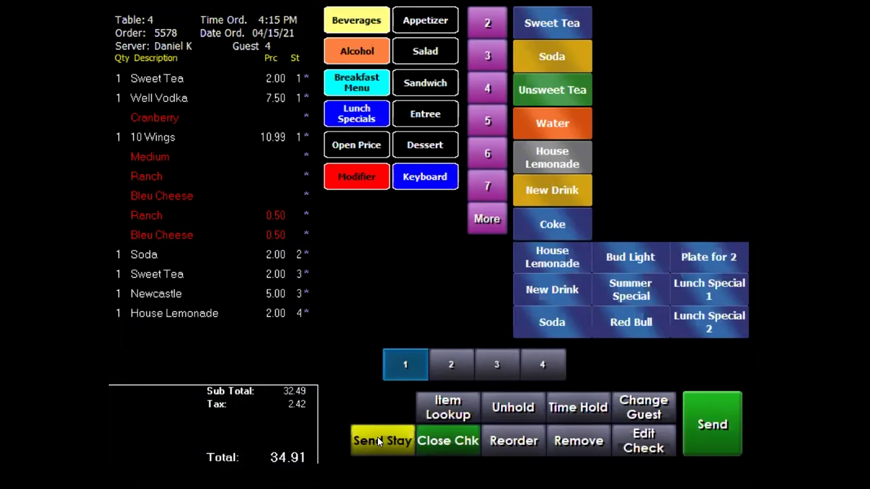
# Add a 14.50 Burger cooked Medium to guest 1's part of the check.
pyautogui.click(427, 76)
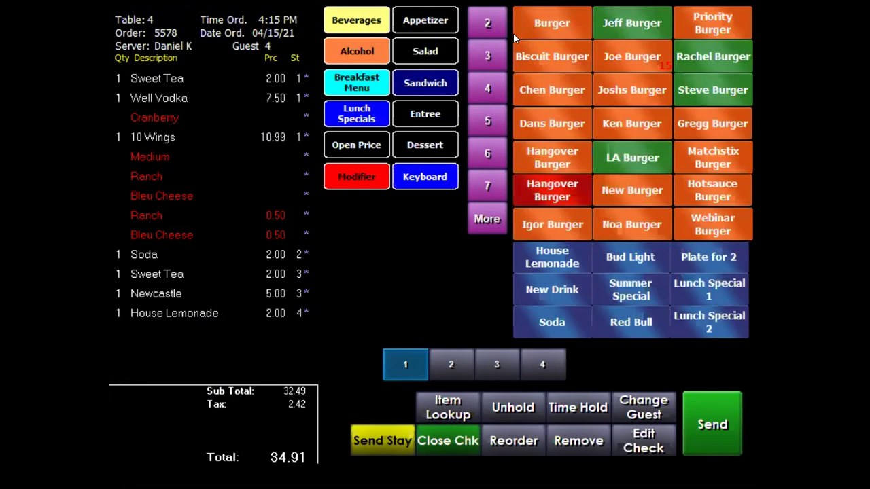
pyautogui.click(553, 23)
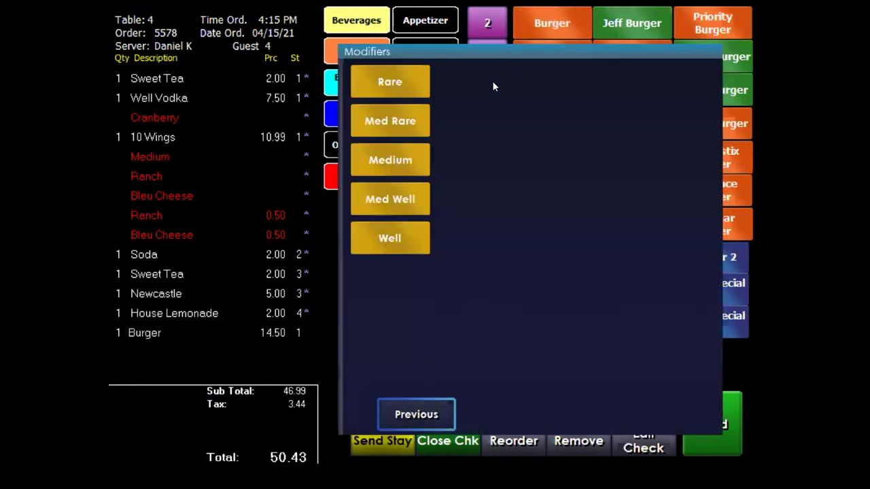
pyautogui.click(371, 159)
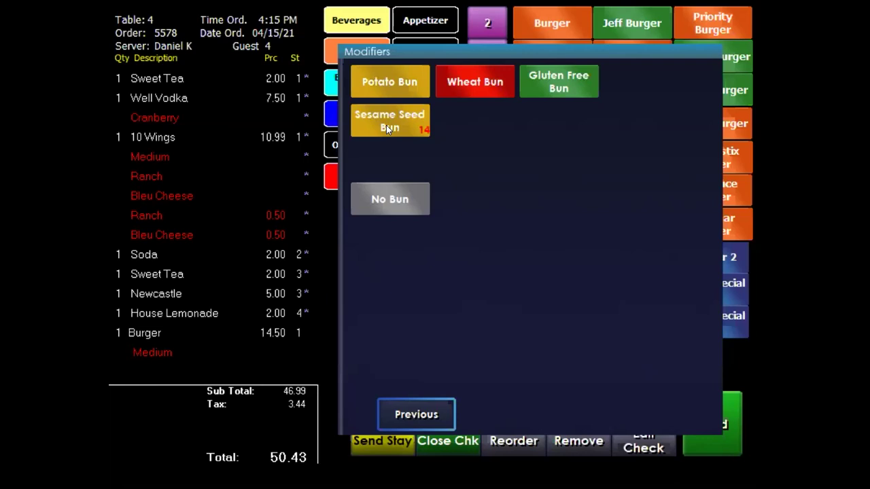
# Choose Potato Bun for the Burger.
pyautogui.click(390, 80)
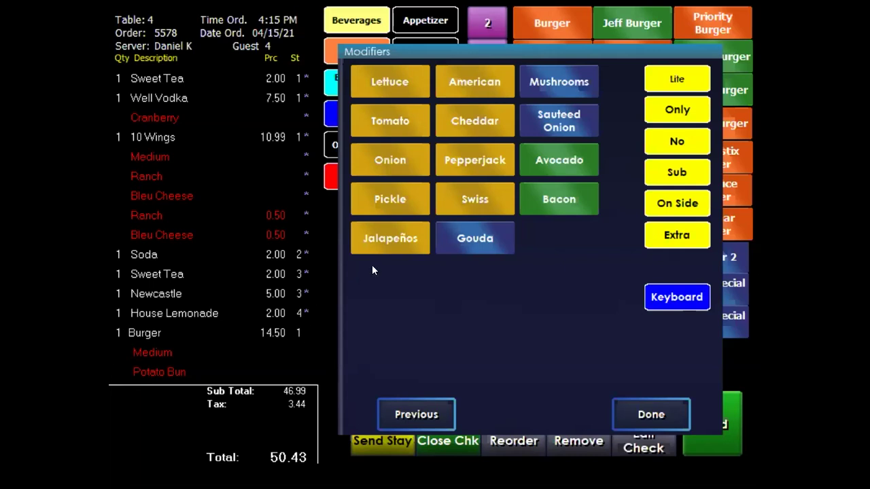
# Top the Burger with Pepperjack, Extra Bacon and Onion on the side, bringing the total to 54.17.
pyautogui.click(465, 160)
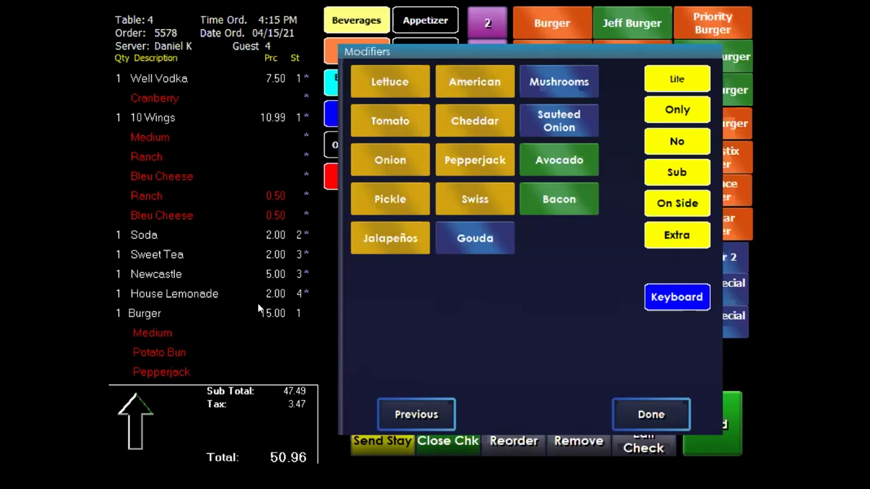
pyautogui.click(555, 197)
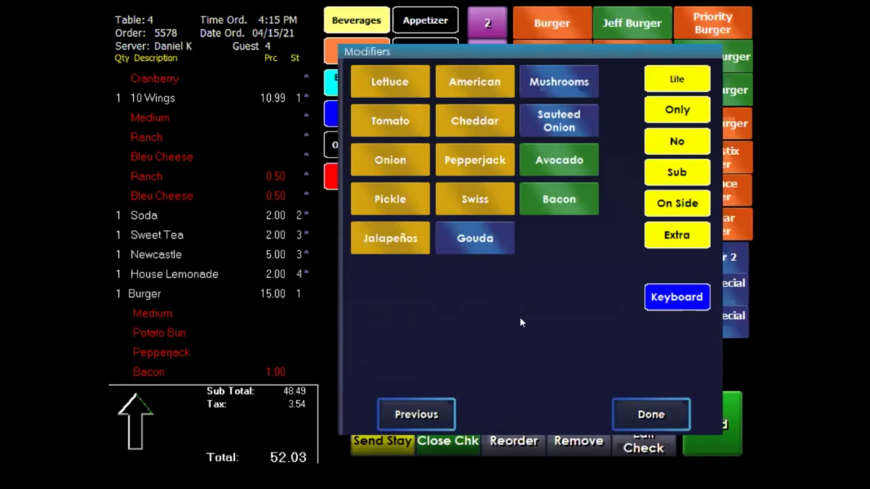
pyautogui.click(388, 159)
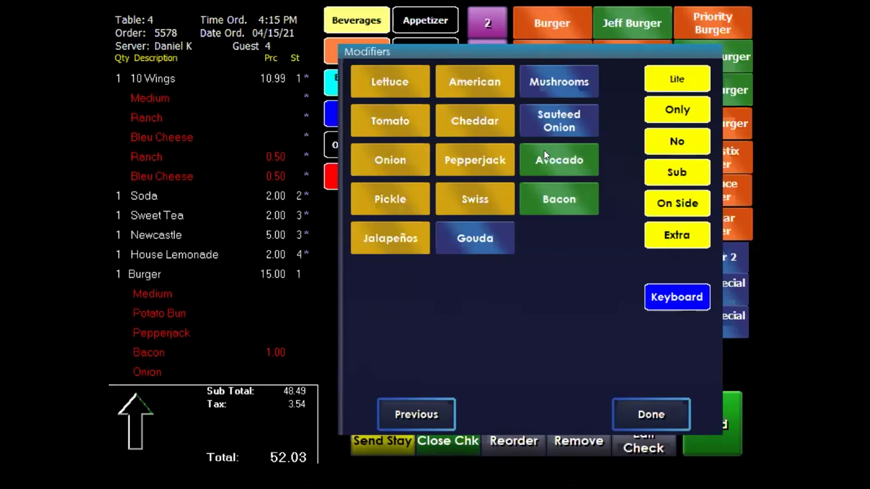
pyautogui.click(413, 159)
pyautogui.click(664, 212)
pyautogui.click(385, 164)
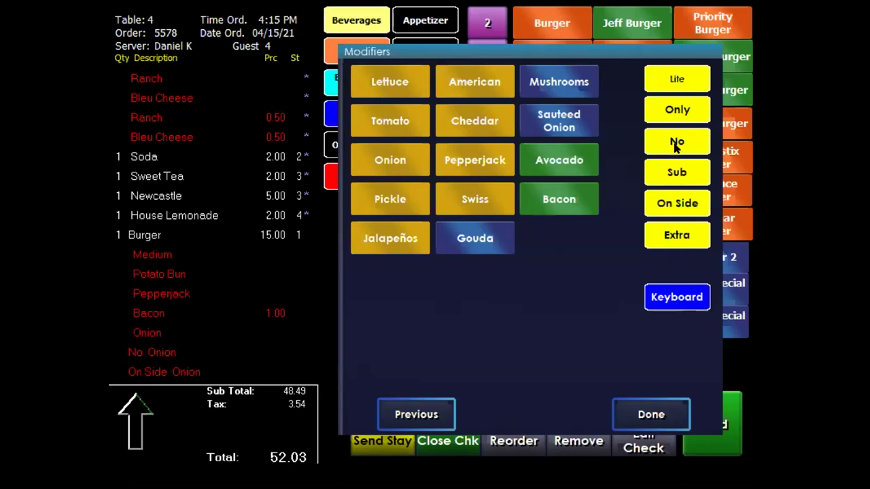
pyautogui.click(557, 197)
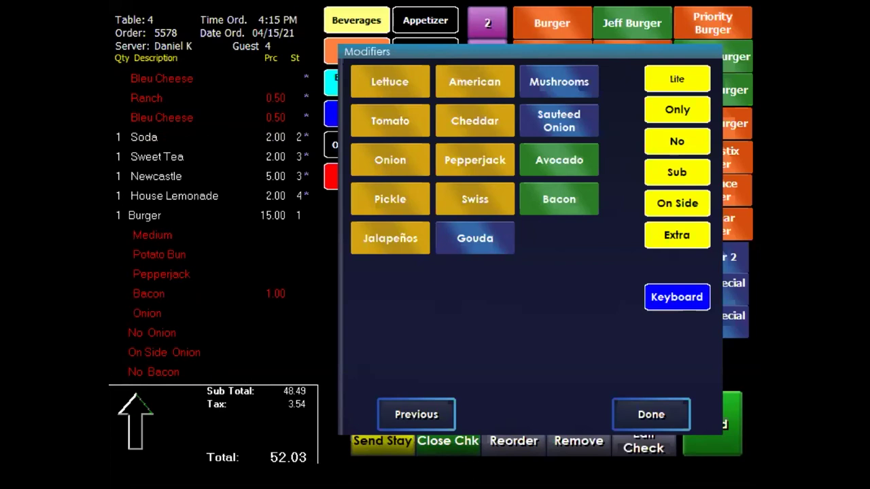
pyautogui.click(573, 196)
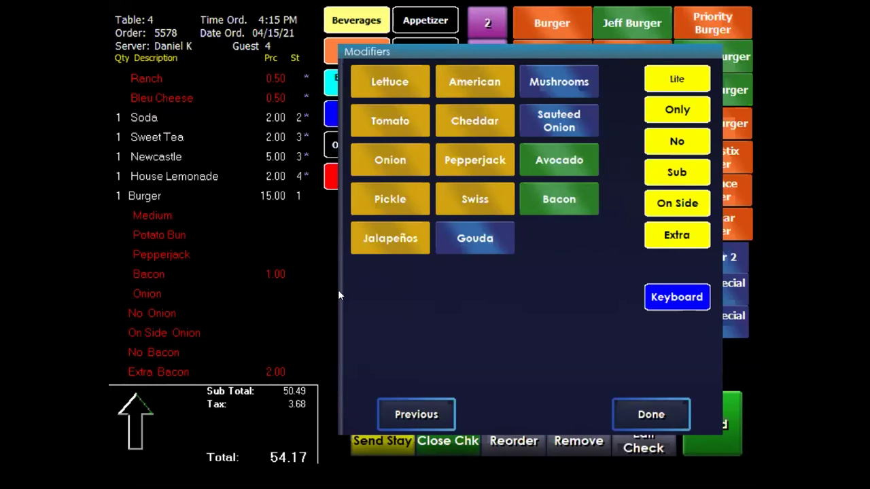
# Give the Burger a Coleslaw side, then add a 10.99 12" Pizza for guest 3.
pyautogui.click(651, 414)
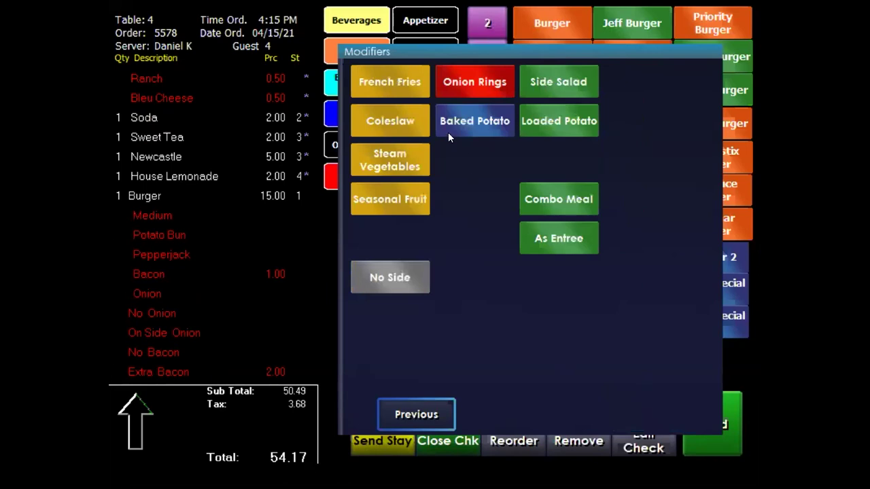
pyautogui.click(385, 120)
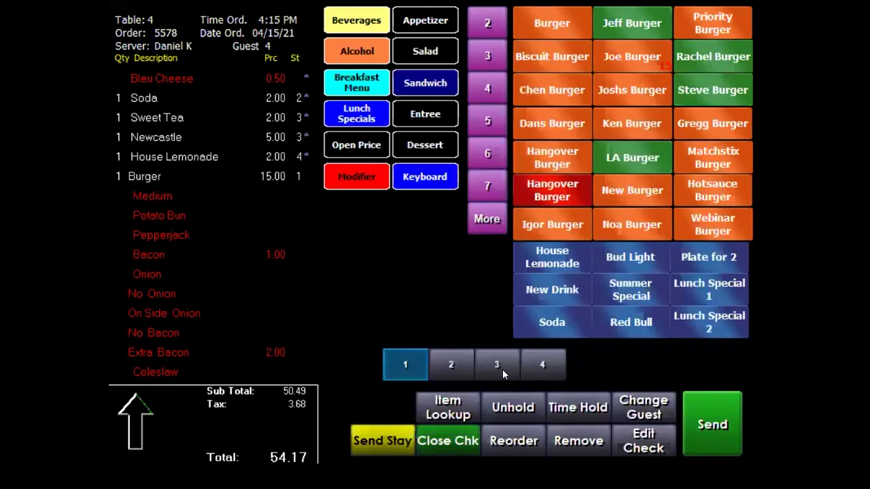
pyautogui.click(496, 367)
pyautogui.click(417, 112)
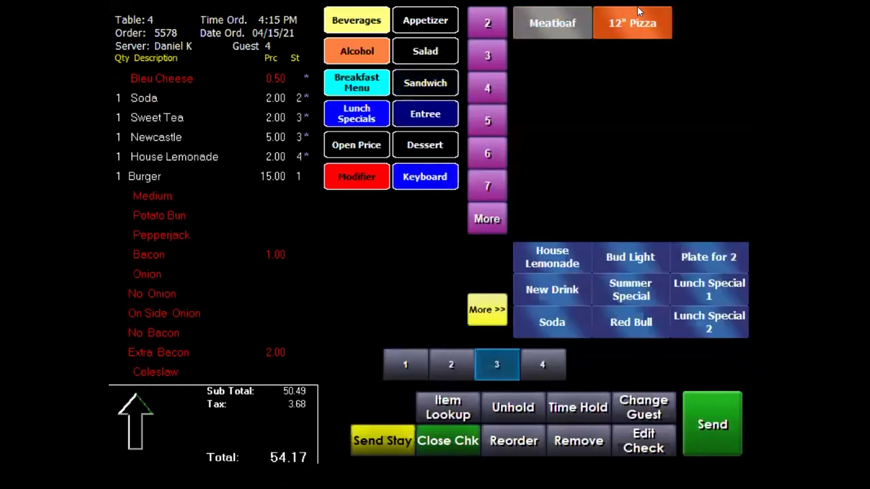
pyautogui.click(623, 22)
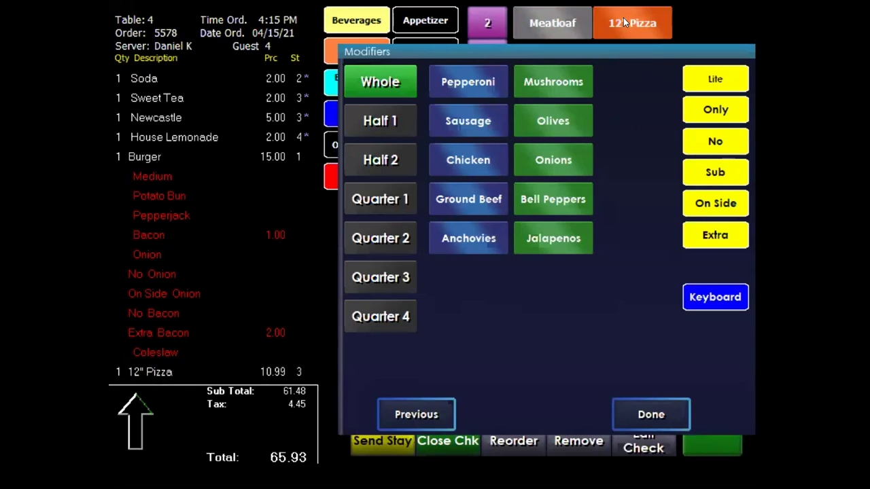
# Top the 12" Pizza with whole Sausage, Pepperoni and Mushrooms, half-2 Chicken and quarter-1 Ground Beef.
pyautogui.click(467, 81)
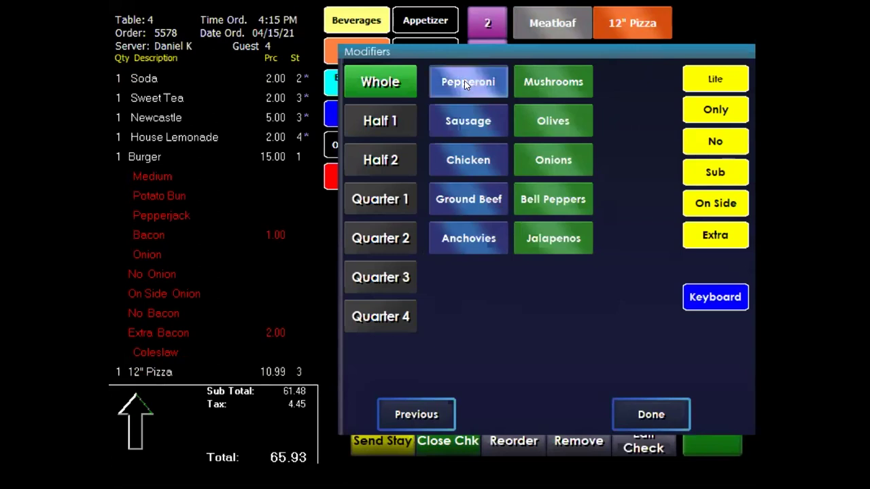
pyautogui.click(380, 120)
pyautogui.click(450, 132)
pyautogui.click(381, 160)
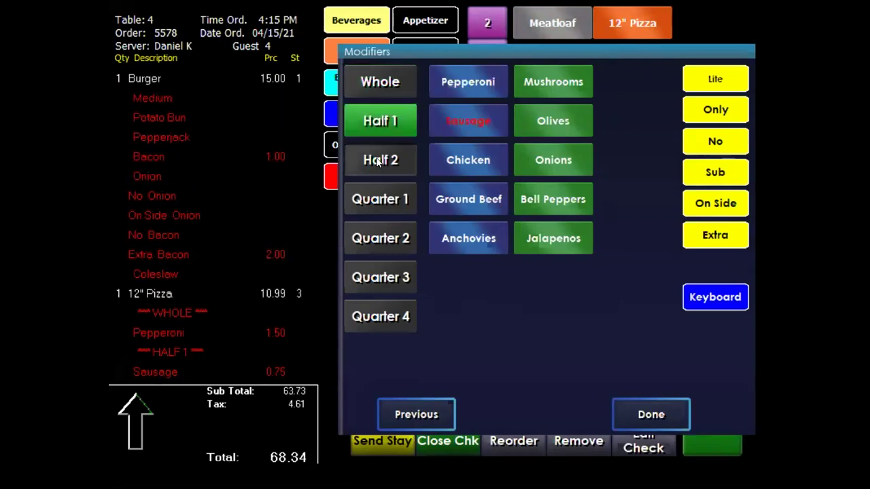
pyautogui.click(468, 162)
pyautogui.click(401, 200)
pyautogui.click(452, 197)
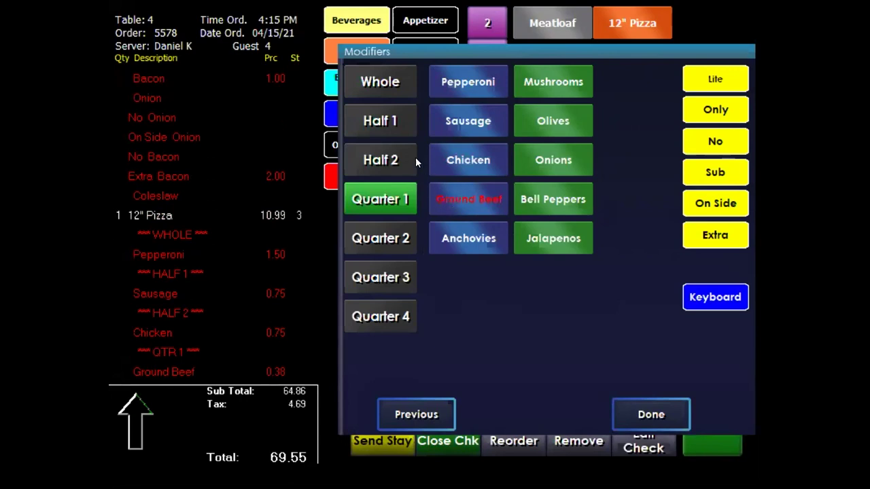
pyautogui.click(380, 82)
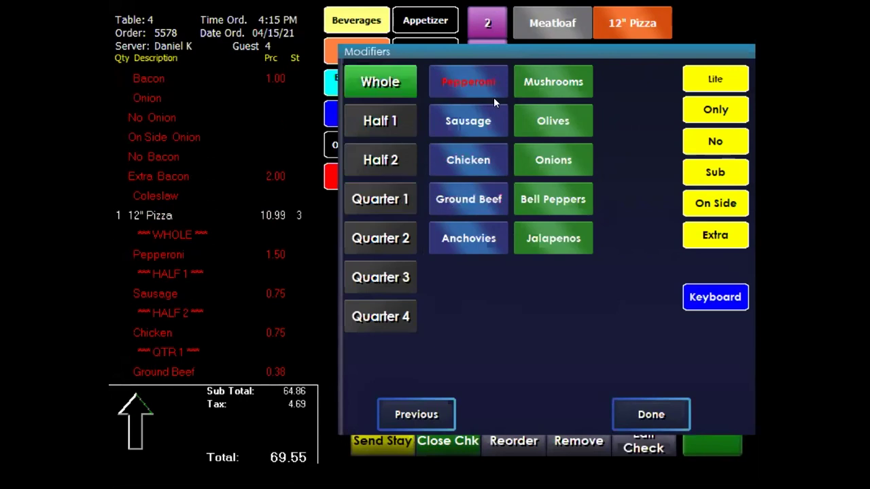
pyautogui.click(554, 83)
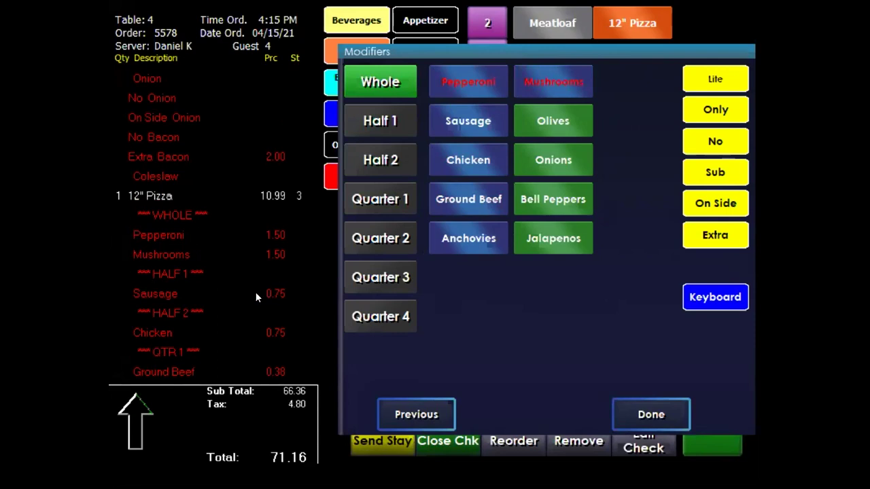
pyautogui.click(376, 156)
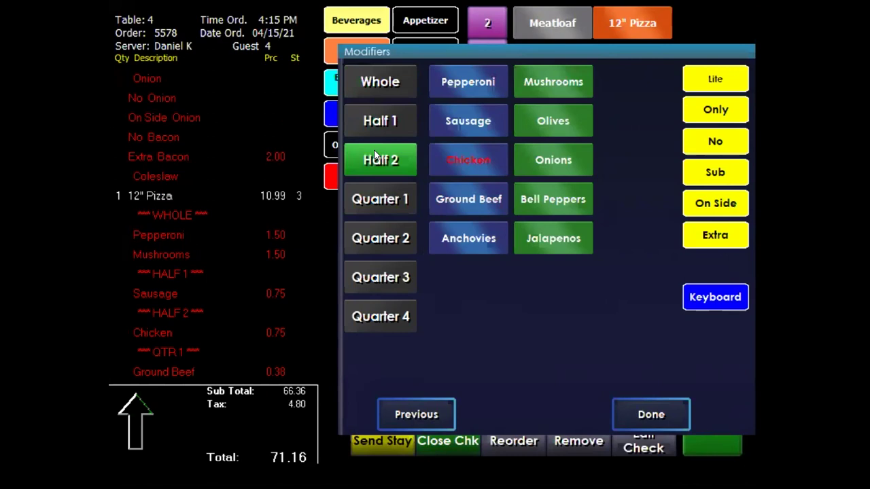
pyautogui.click(456, 121)
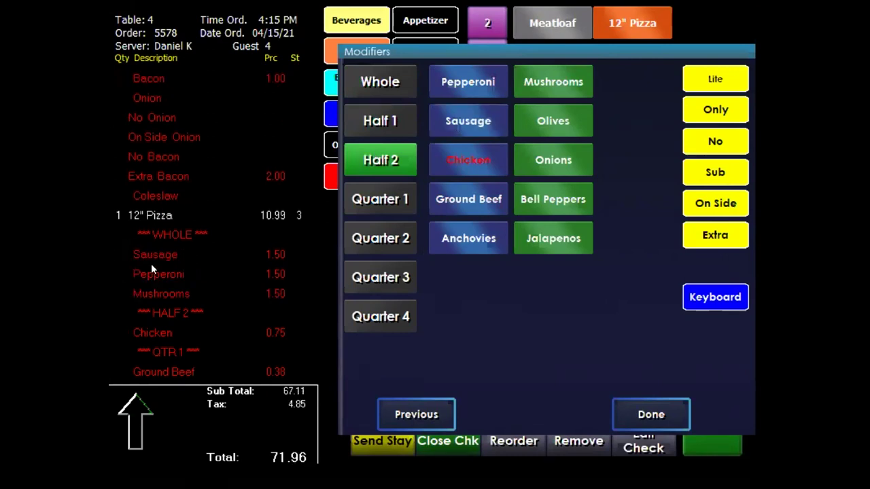
pyautogui.click(376, 80)
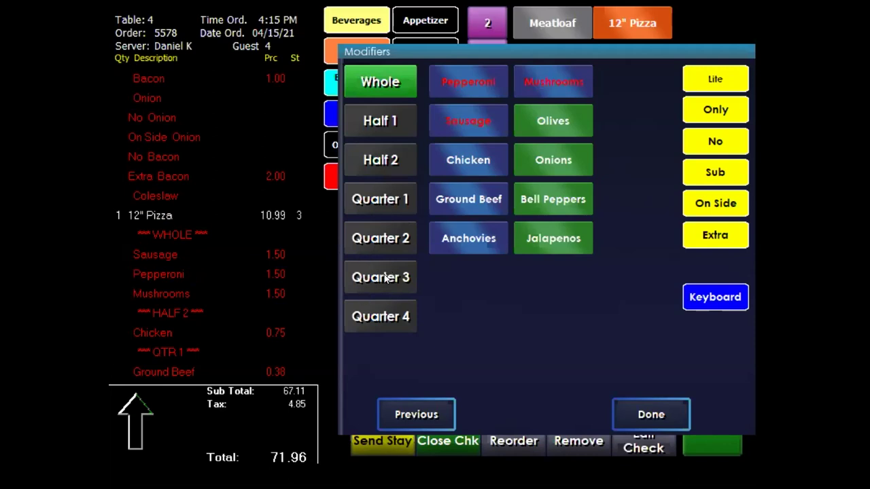
pyautogui.click(639, 415)
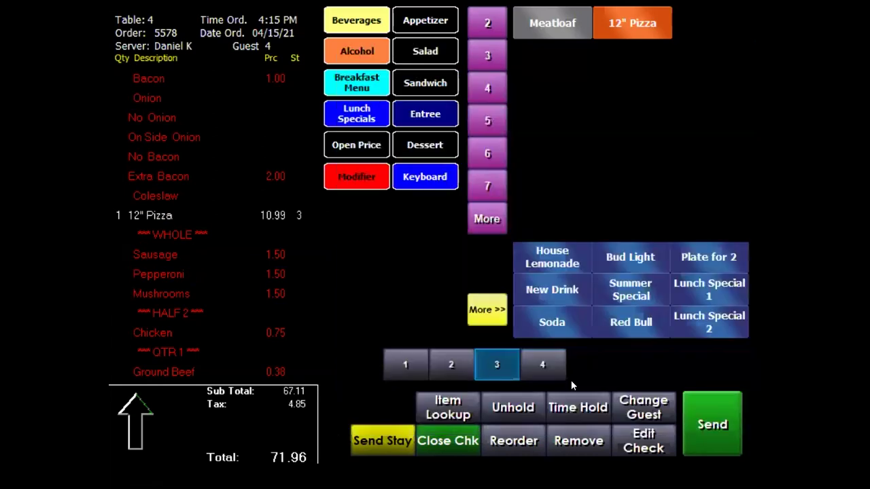
# Add an 11.95 Meatloaf for guest 4 with Avocado, No Bacon and Bleu Cheese.
pyautogui.click(545, 365)
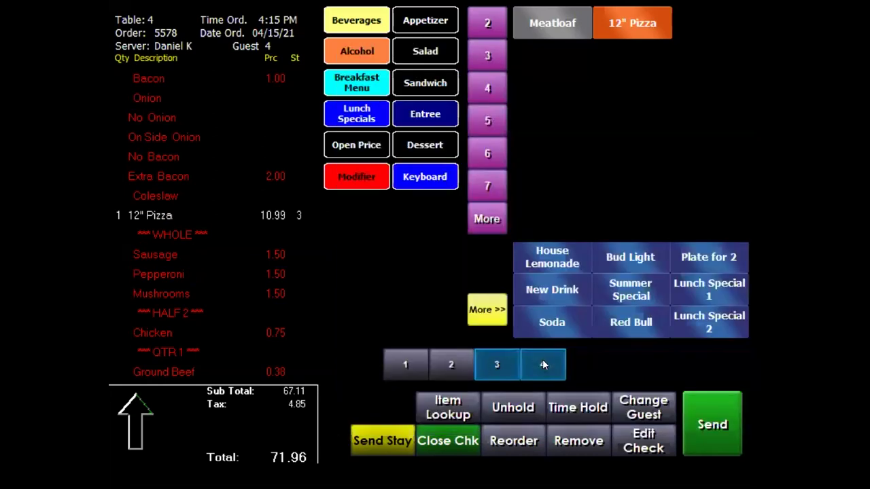
pyautogui.click(543, 23)
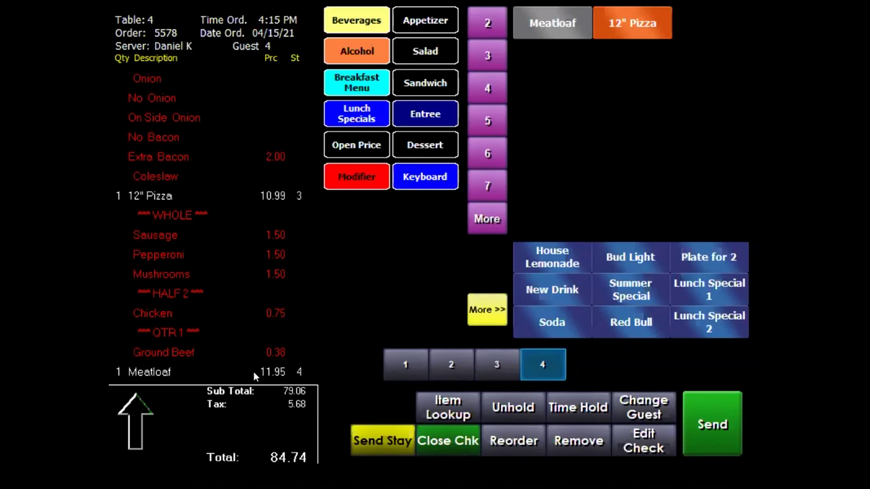
pyautogui.click(346, 172)
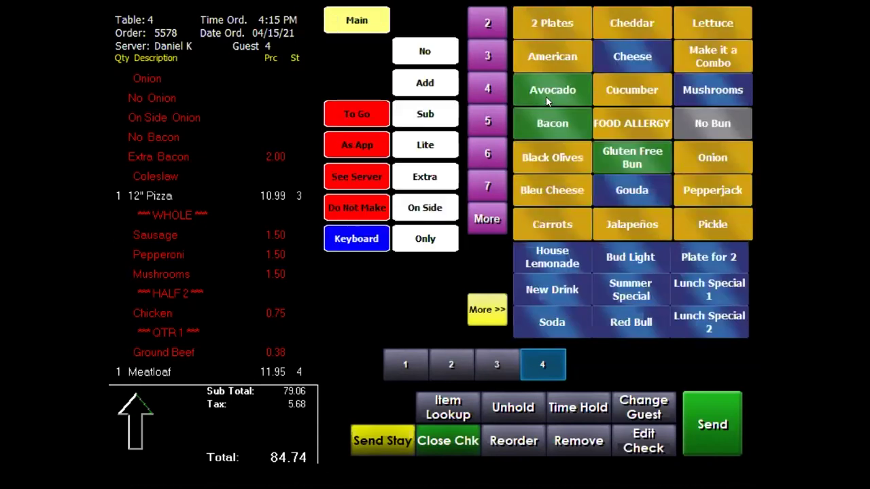
pyautogui.click(546, 96)
pyautogui.click(551, 123)
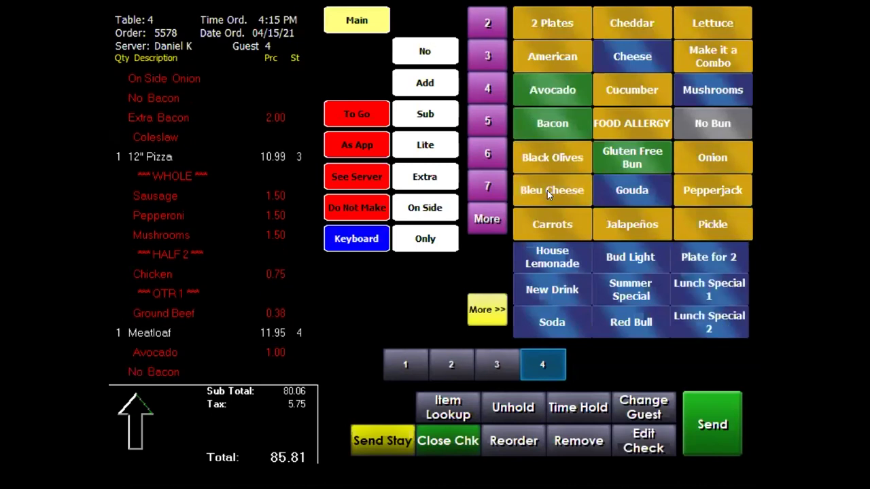
pyautogui.click(547, 191)
pyautogui.click(357, 20)
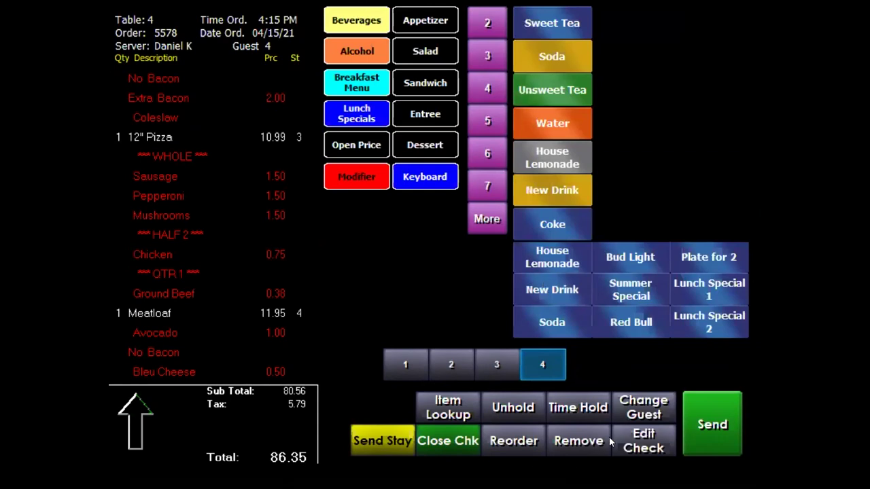
# Send Table 4's order, then add an Ice Cream dessert for guest 1 and send again.
pyautogui.click(711, 425)
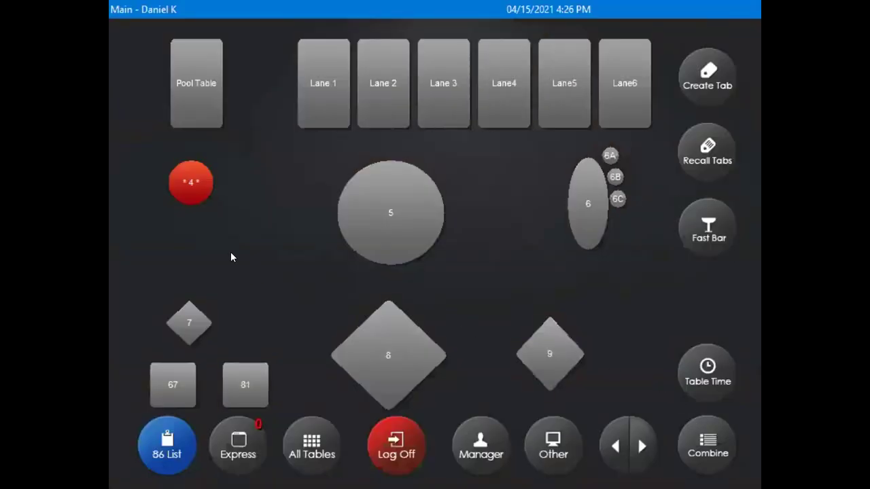
pyautogui.click(201, 191)
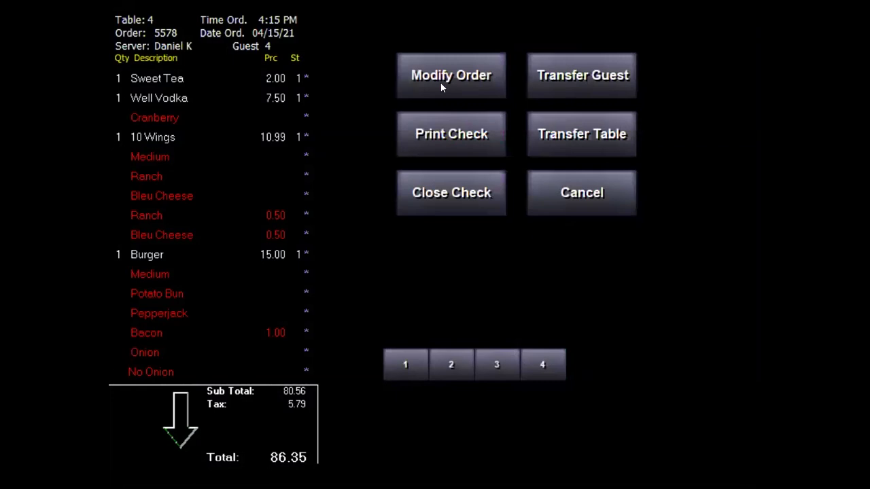
pyautogui.click(440, 82)
pyautogui.click(438, 144)
pyautogui.click(568, 25)
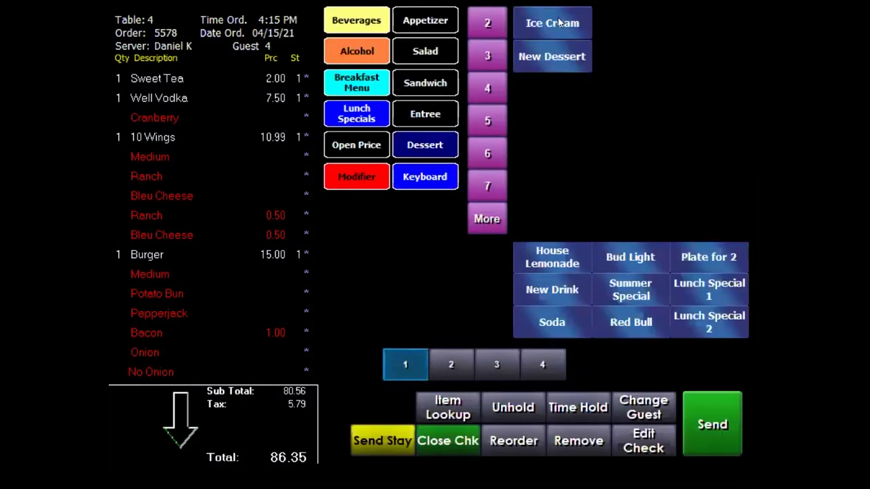
pyautogui.click(714, 425)
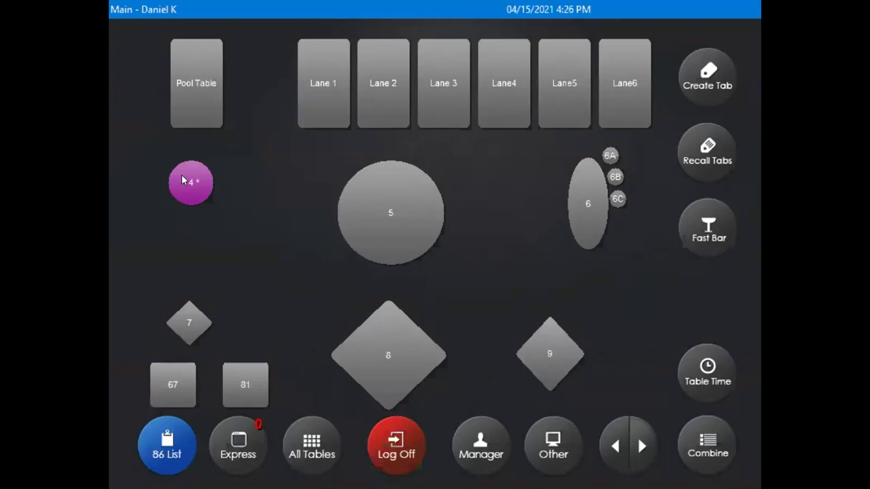
# Print Table 4's check, totalling 90.58 with tax.
pyautogui.click(190, 178)
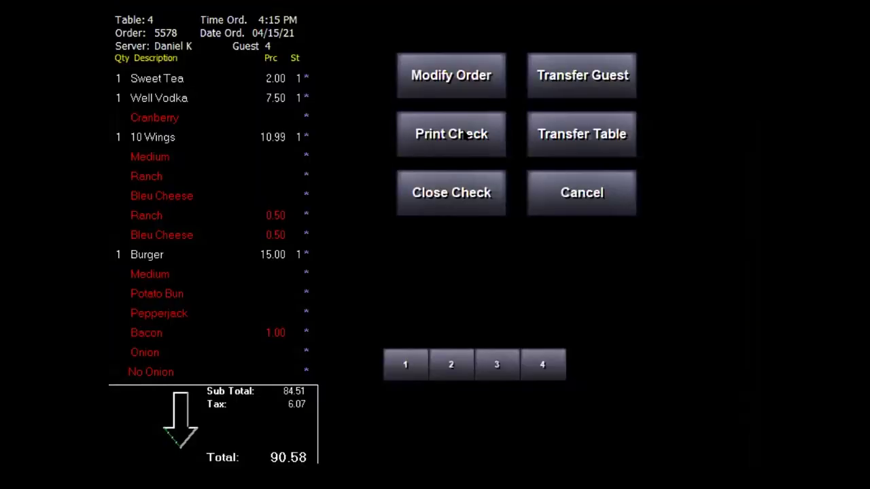
pyautogui.click(468, 133)
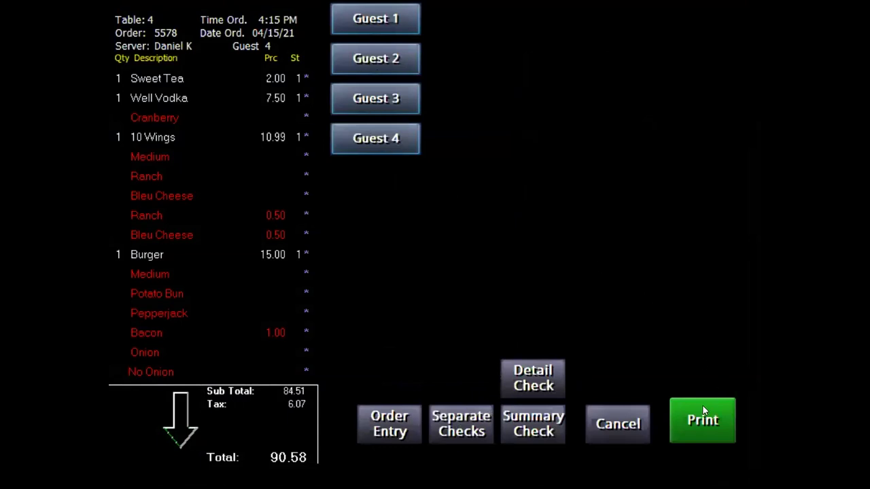
pyautogui.click(691, 422)
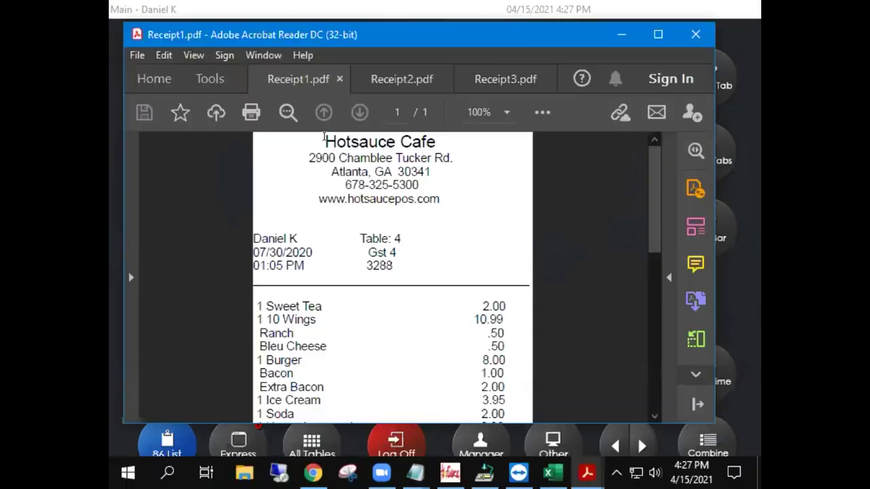
pyautogui.moveTo(325, 137); pyautogui.dragTo(437, 191)
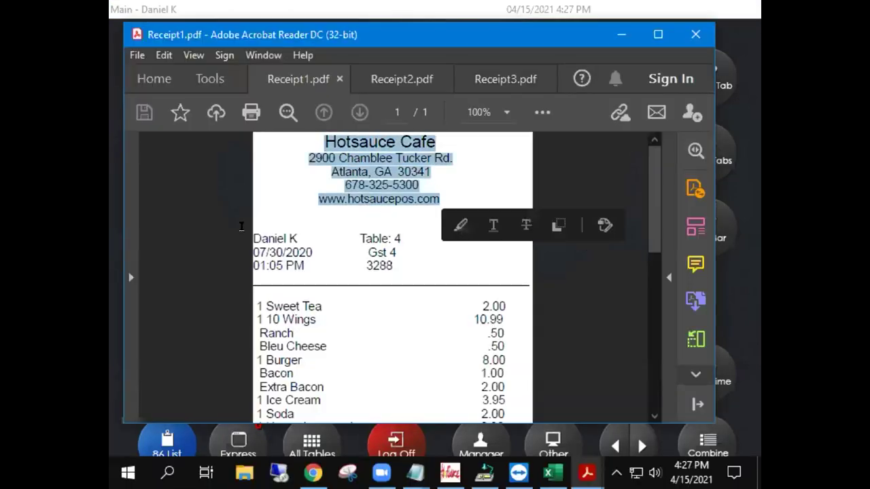
pyautogui.click(254, 234)
pyautogui.moveTo(255, 234); pyautogui.dragTo(400, 243)
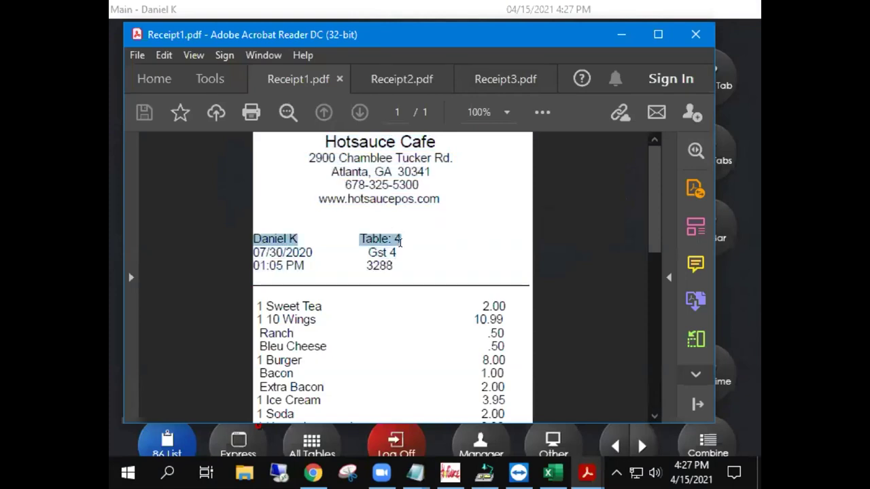
pyautogui.scroll(-3, 378, 266)
pyautogui.scroll(-10, 377, 266)
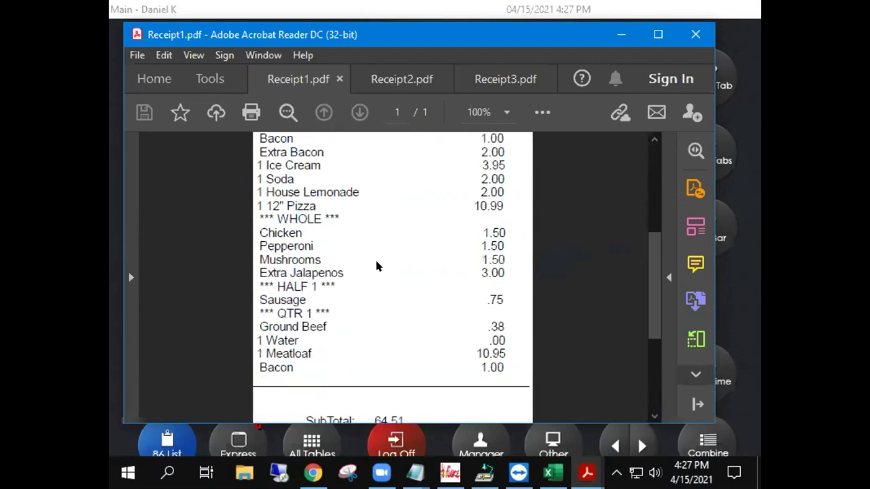
pyautogui.moveTo(441, 270); pyautogui.dragTo(260, 267)
pyautogui.click(303, 310)
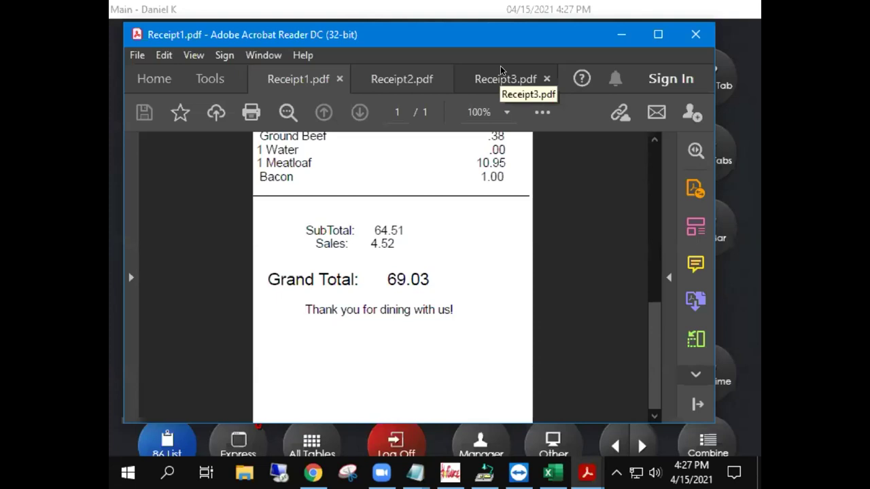
# In Receipt3.pdf, scroll to the totals and select the Non-Cash Fee and Non-Cash Total labels.
pyautogui.click(500, 69)
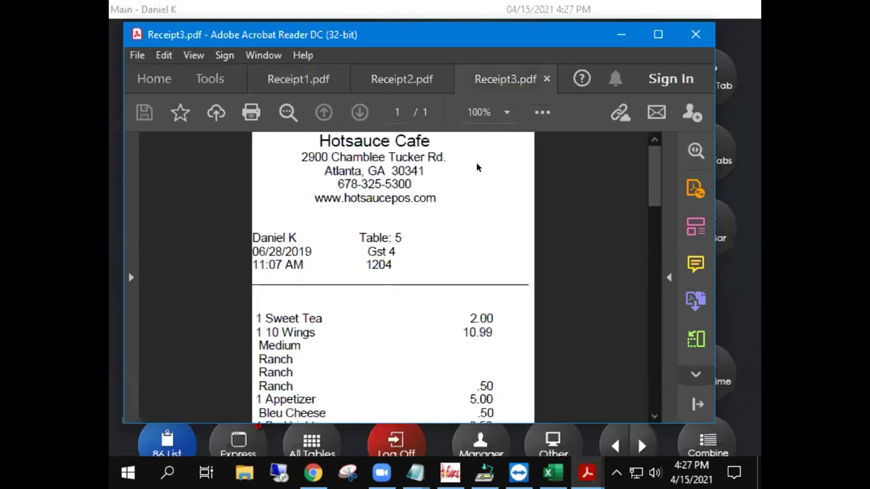
pyautogui.scroll(-3, 455, 244)
pyautogui.scroll(-5, 455, 245)
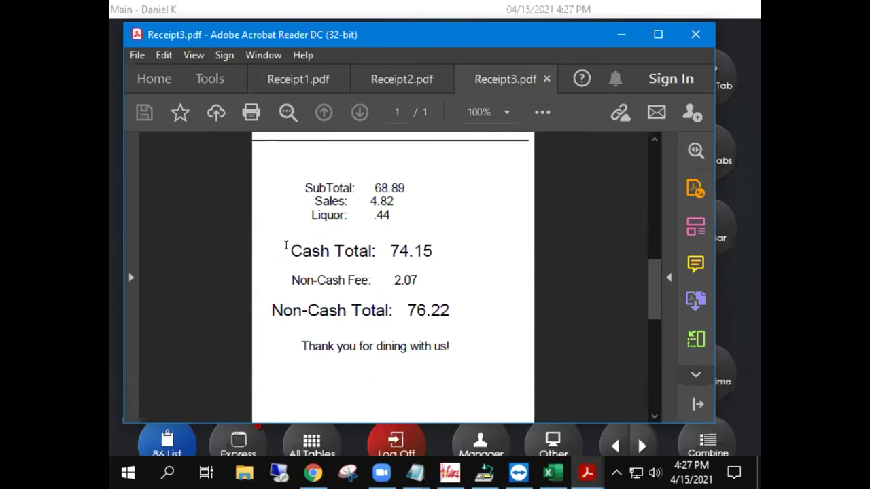
pyautogui.moveTo(291, 280); pyautogui.dragTo(371, 281)
pyautogui.moveTo(269, 309); pyautogui.dragTo(391, 306)
pyautogui.moveTo(291, 280); pyautogui.dragTo(372, 272)
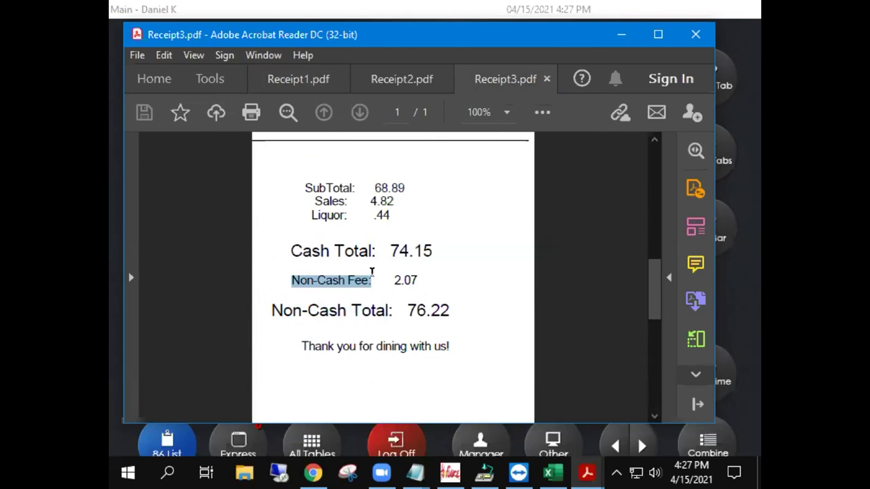
pyautogui.moveTo(372, 271); pyautogui.dragTo(372, 271)
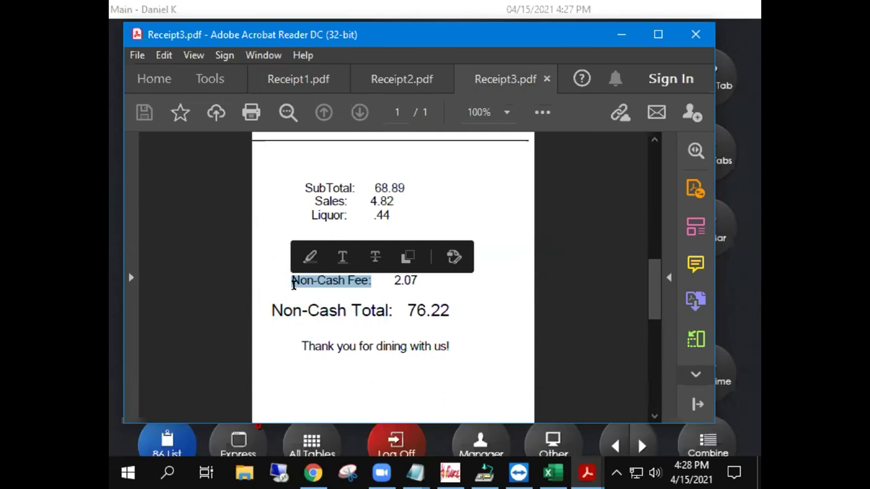
pyautogui.moveTo(294, 283); pyautogui.dragTo(405, 282)
pyautogui.click(386, 283)
pyautogui.click(404, 283)
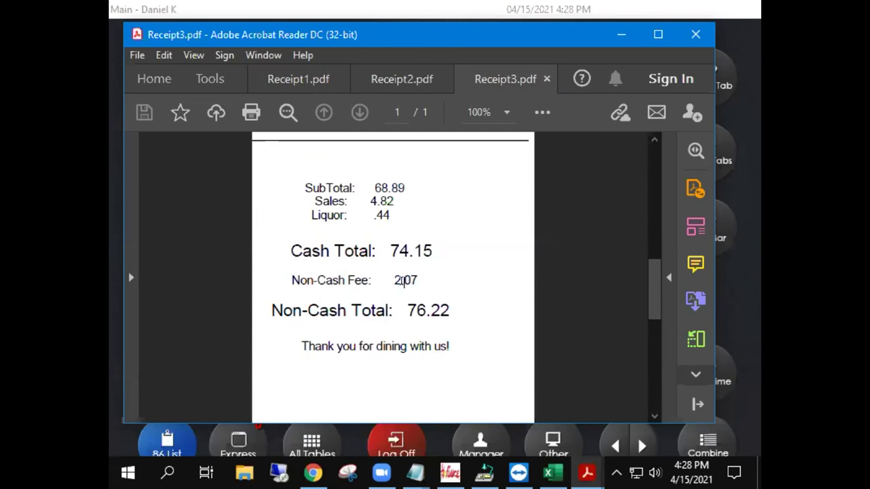
# Highlight Receipt3's Cash Total 74.15, Non-Cash Total 76.22 and fee 2.07 lines.
pyautogui.moveTo(267, 309); pyautogui.dragTo(387, 309)
pyautogui.click(303, 251)
pyautogui.moveTo(286, 241); pyautogui.dragTo(415, 247)
pyautogui.moveTo(280, 299); pyautogui.dragTo(455, 299)
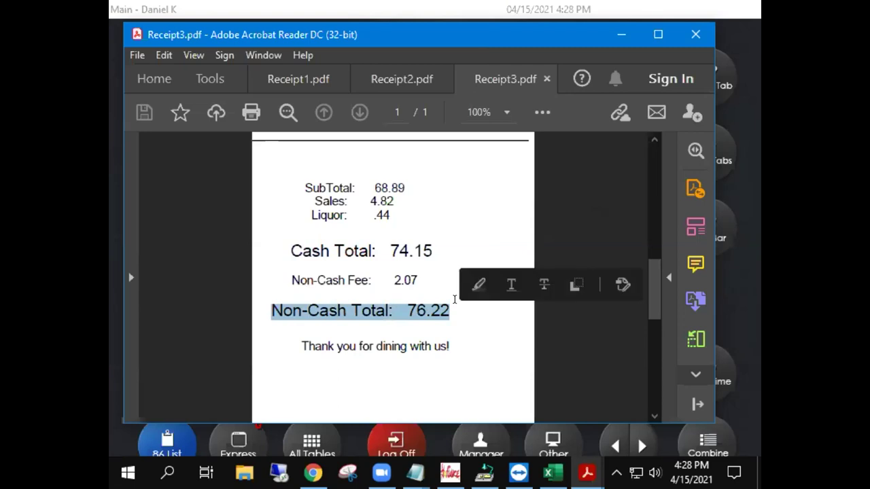
pyautogui.click(416, 274)
pyautogui.doubleClick(404, 274)
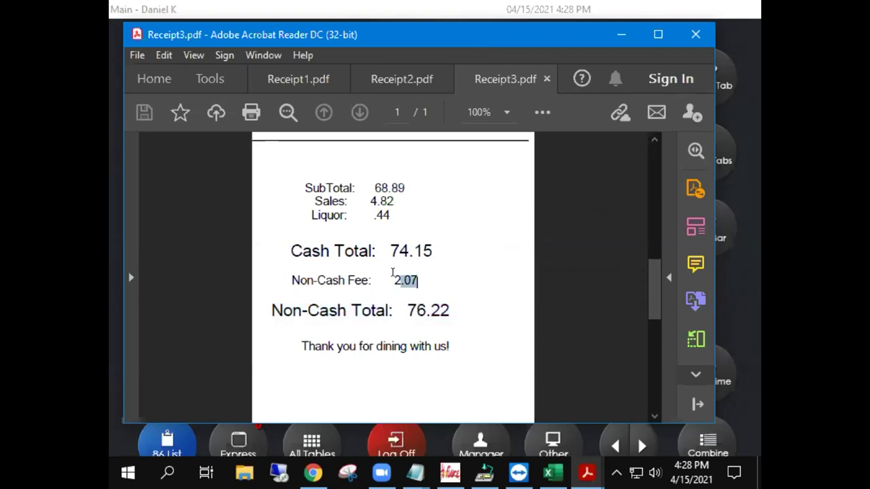
pyautogui.click(391, 275)
pyautogui.moveTo(431, 246)
pyautogui.mouseDown()
pyautogui.moveTo(342, 231)
pyautogui.moveTo(218, 235)
pyautogui.moveTo(401, 252)
pyautogui.moveTo(439, 245)
pyautogui.mouseUp()
# In Receipt1.pdf, highlight the last item's 1.00 price and the Grand Total 69.03 line.
pyautogui.click(402, 77)
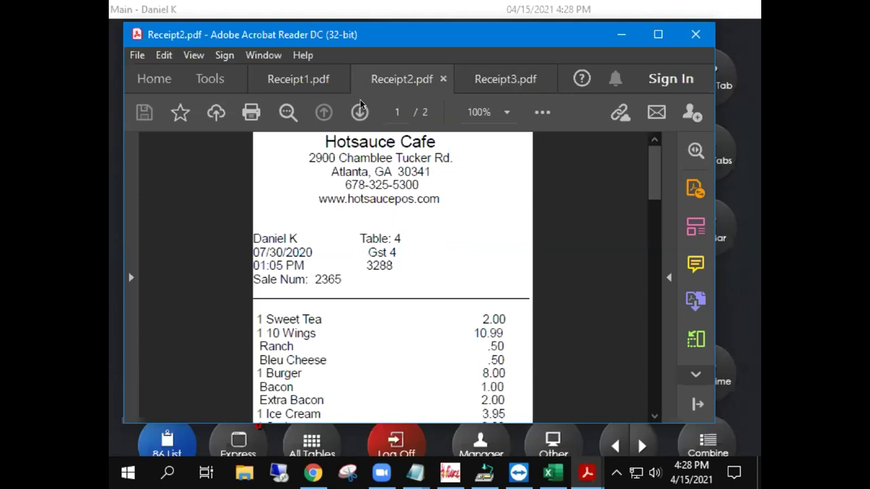
pyautogui.click(297, 78)
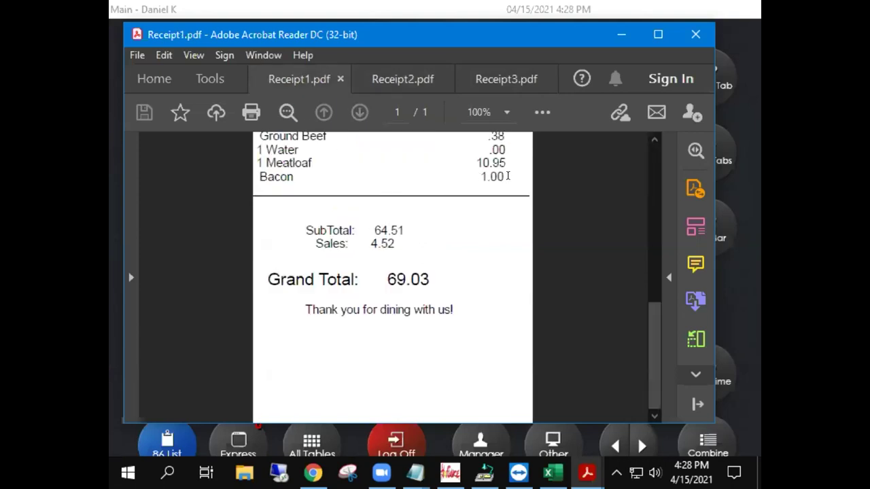
pyautogui.moveTo(510, 191); pyautogui.dragTo(484, 177)
pyautogui.click(454, 166)
pyautogui.moveTo(430, 271); pyautogui.dragTo(385, 272)
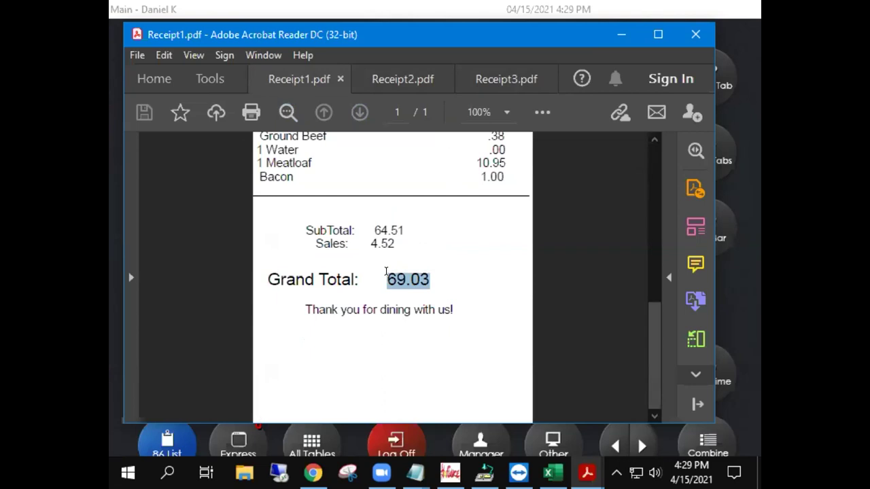
pyautogui.moveTo(385, 272); pyautogui.dragTo(299, 274)
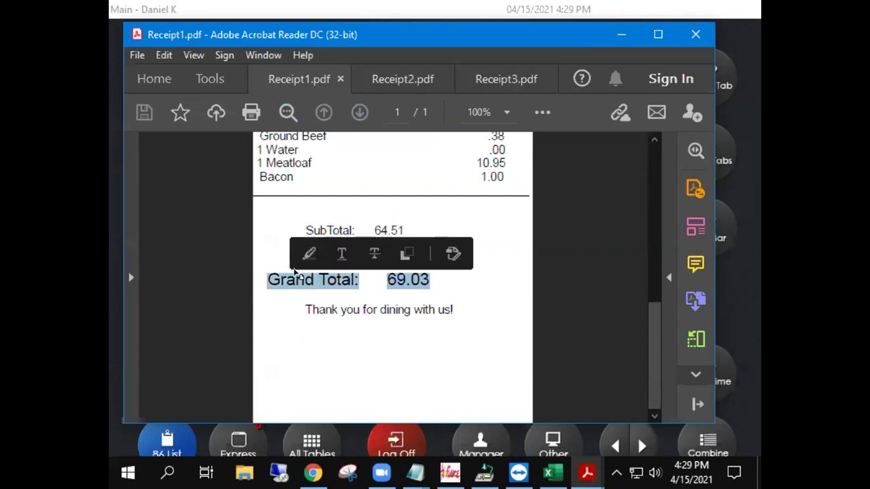
pyautogui.click(435, 311)
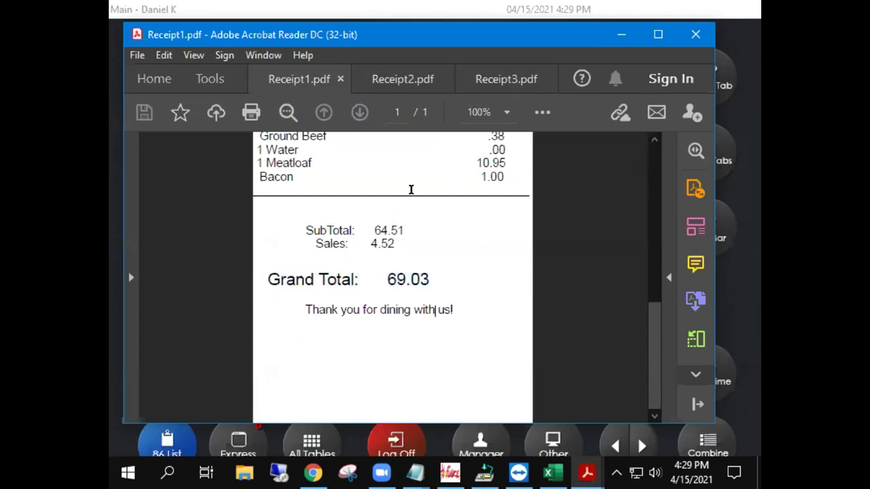
pyautogui.click(400, 76)
# In Receipt2.pdf, highlight the Cash Discount (2.58), Grand Total 66.45 and Pd. Cash 80.00 lines.
pyautogui.scroll(-10, 415, 297)
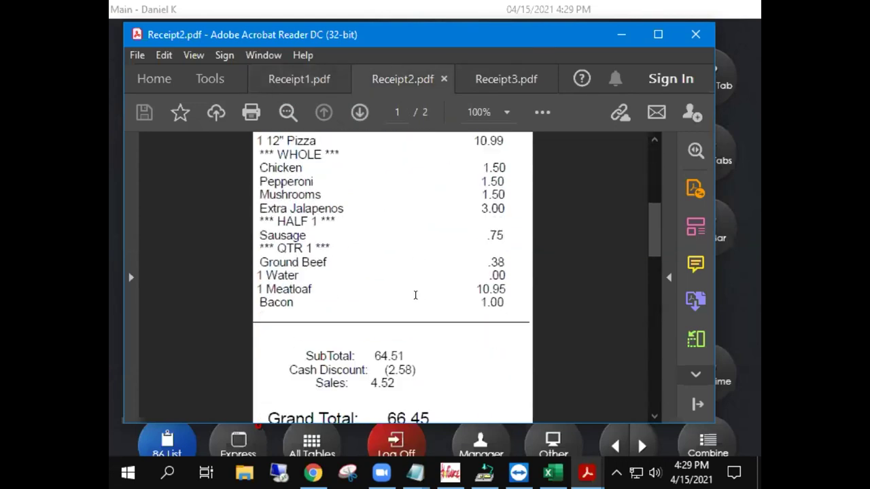
pyautogui.scroll(-1, 415, 297)
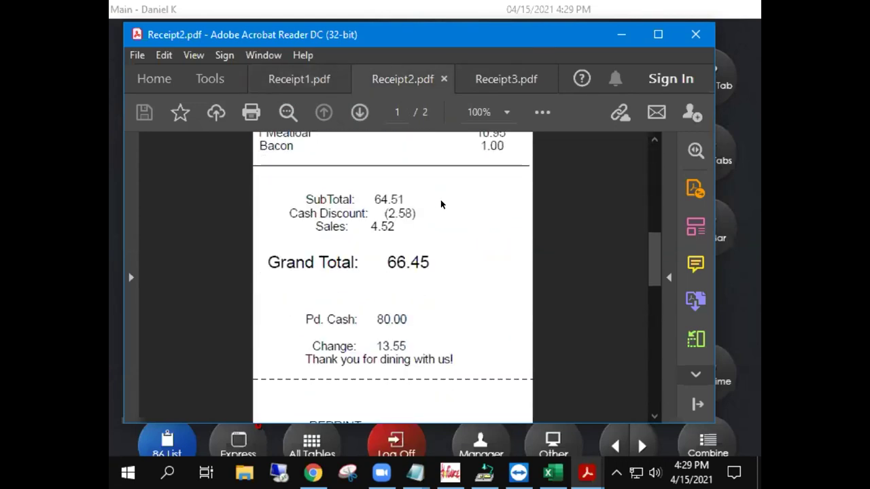
pyautogui.moveTo(417, 214); pyautogui.dragTo(294, 214)
pyautogui.click(441, 262)
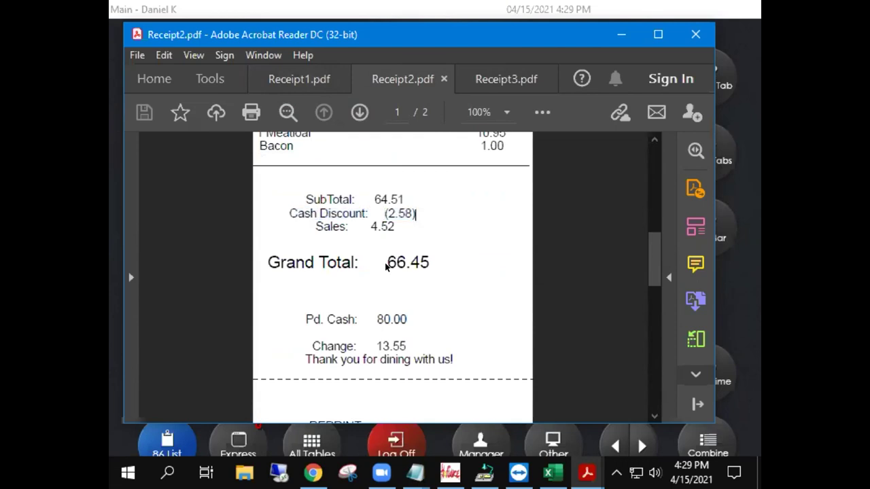
pyautogui.moveTo(431, 258); pyautogui.dragTo(261, 260)
pyautogui.click(428, 318)
pyautogui.moveTo(411, 319); pyautogui.dragTo(309, 314)
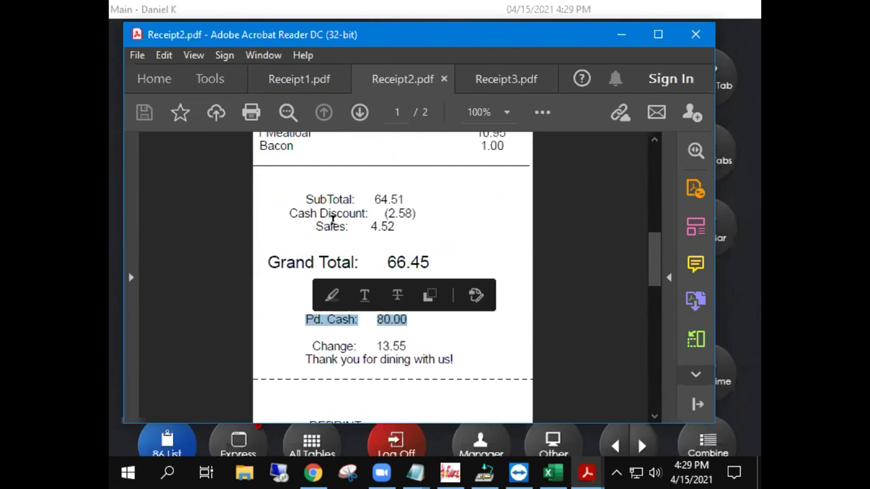
pyautogui.click(428, 253)
# In Receipt3.pdf, highlight the Non-Cash Fee: 2.07 line.
pyautogui.click(495, 76)
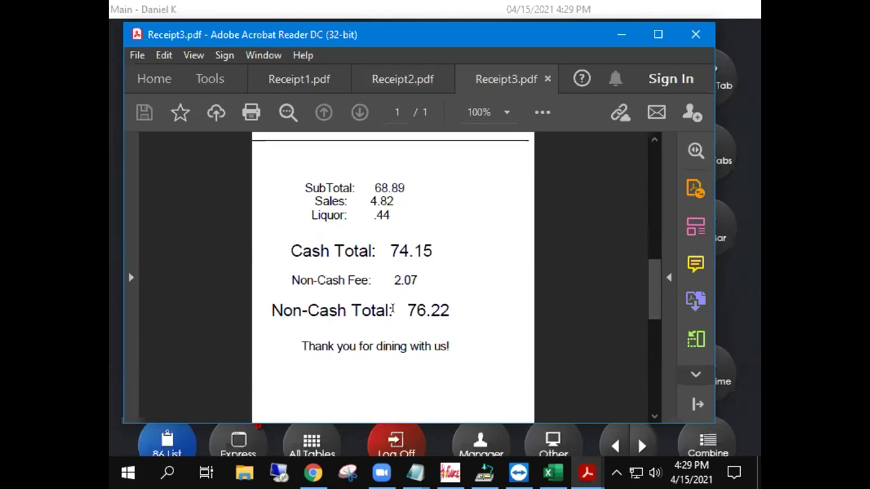
pyautogui.click(417, 273)
pyautogui.moveTo(389, 271); pyautogui.dragTo(293, 270)
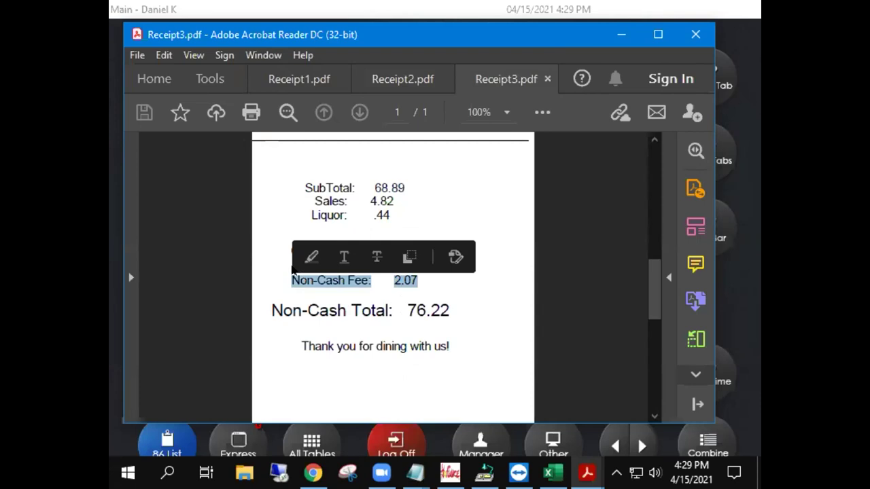
# Recheck Receipt2's Cash Discount (2.58) line, then close Acrobat to return to the POS.
pyautogui.click(390, 79)
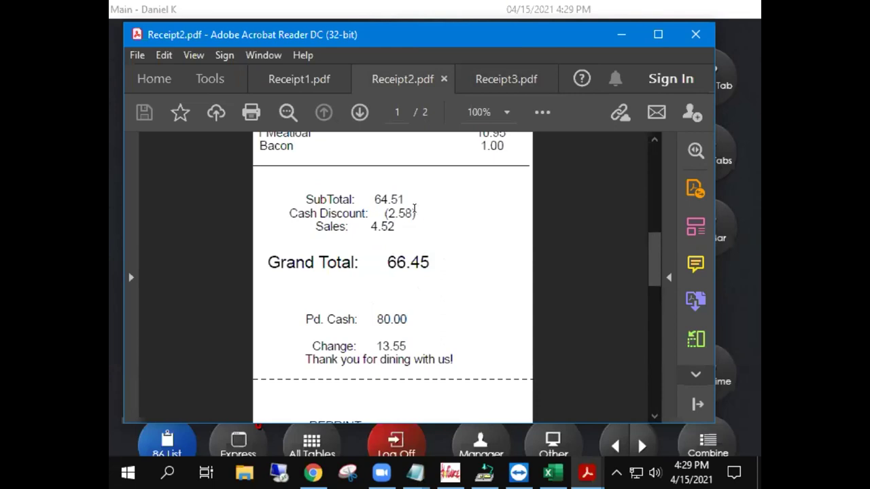
pyautogui.moveTo(415, 212); pyautogui.dragTo(308, 203)
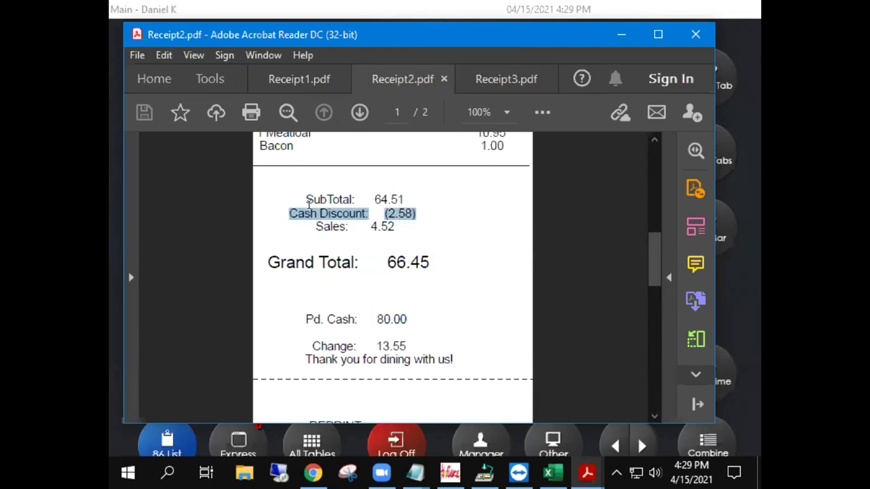
pyautogui.moveTo(309, 203); pyautogui.dragTo(310, 205)
pyautogui.click(405, 214)
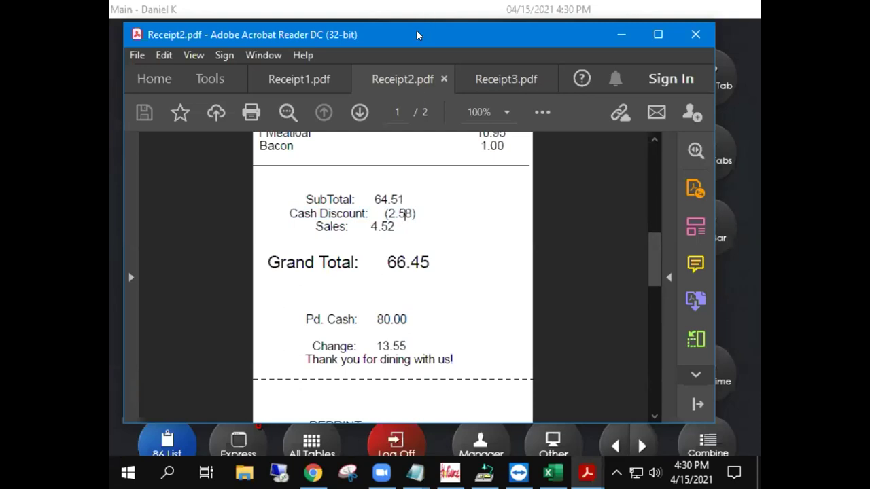
pyautogui.hotkey('alt', 'F4')
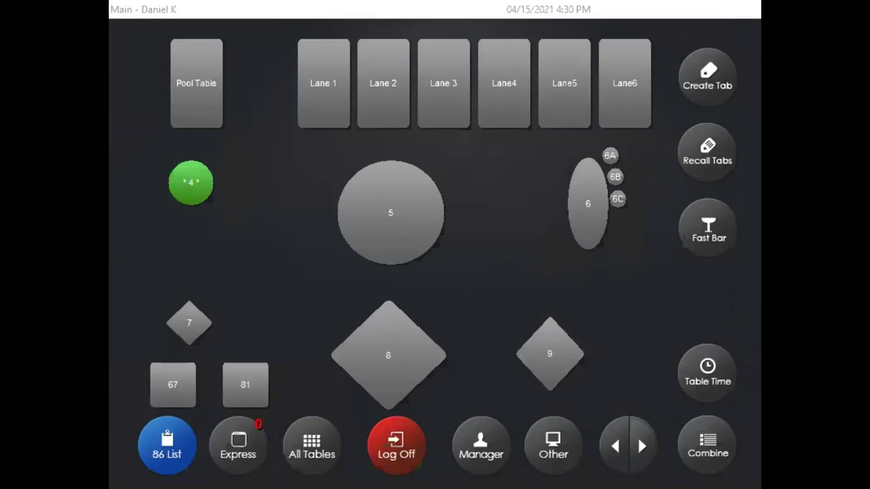
# Split Table 4's 10 Wings item into two halves.
pyautogui.click(203, 173)
pyautogui.click(451, 71)
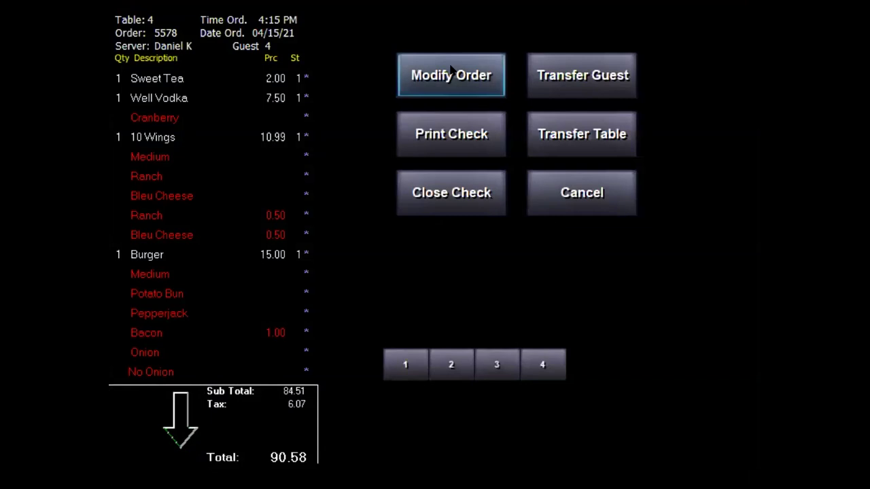
pyautogui.click(246, 140)
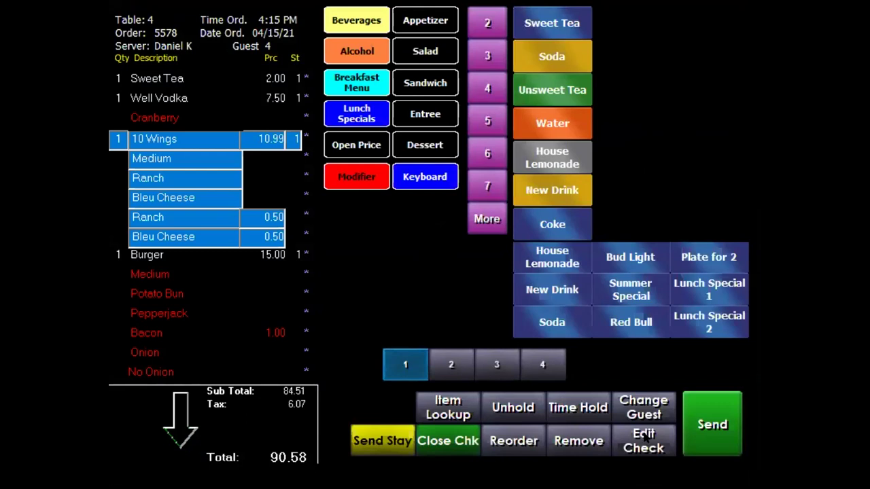
pyautogui.click(644, 437)
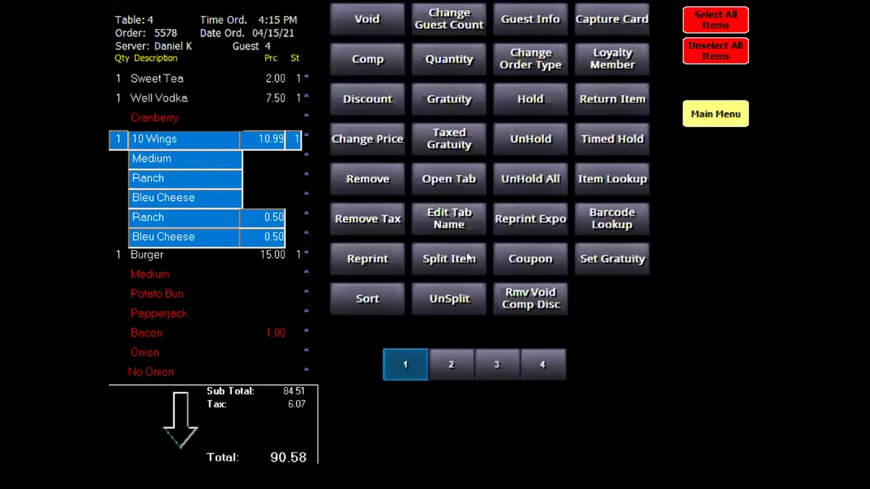
pyautogui.click(440, 257)
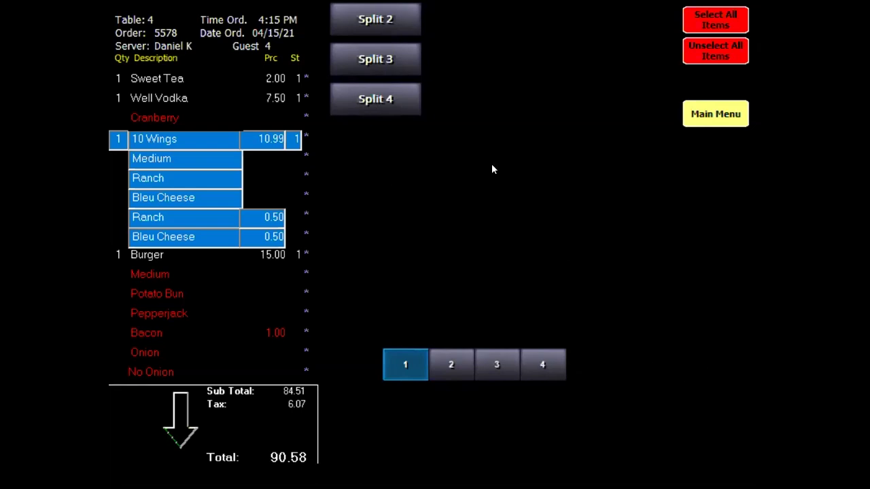
pyautogui.click(363, 23)
# Assign one 5.49 half of the 10 Wings to guest 3 and send the order.
pyautogui.click(180, 411)
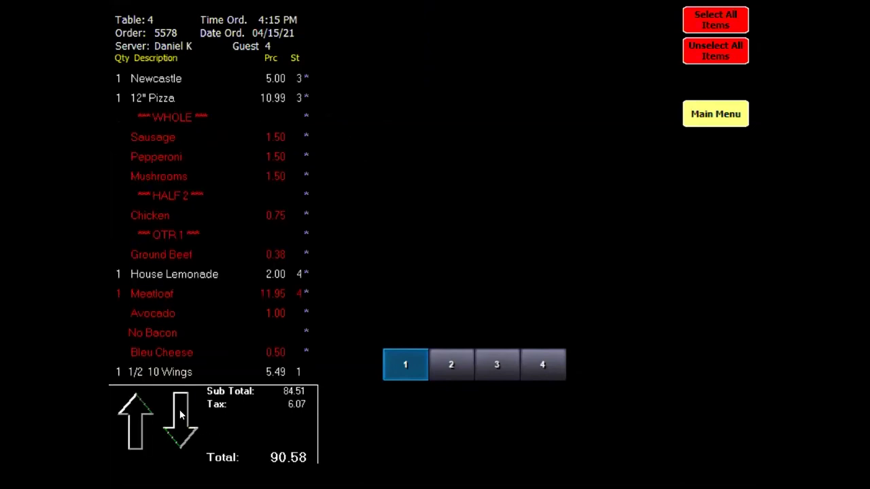
pyautogui.click(175, 276)
pyautogui.click(497, 365)
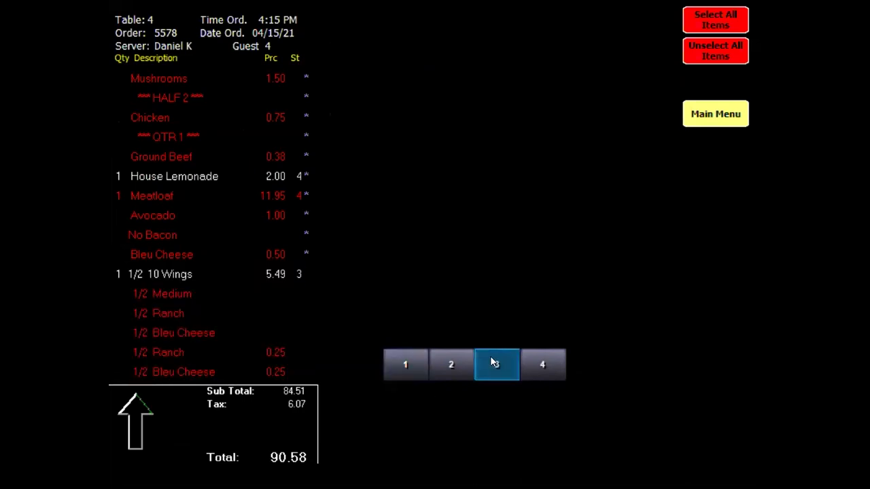
pyautogui.click(717, 112)
pyautogui.click(720, 435)
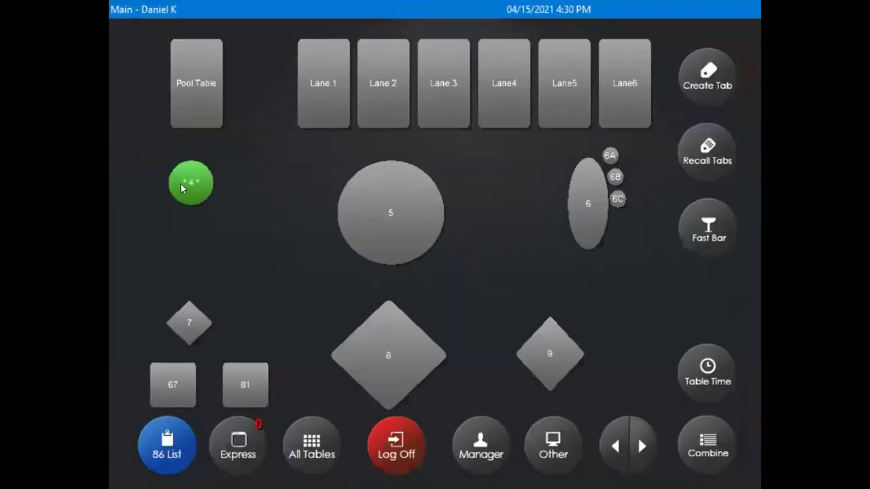
# Print one combined check for Table 4's guests 1 and 2.
pyautogui.click(181, 188)
pyautogui.click(436, 146)
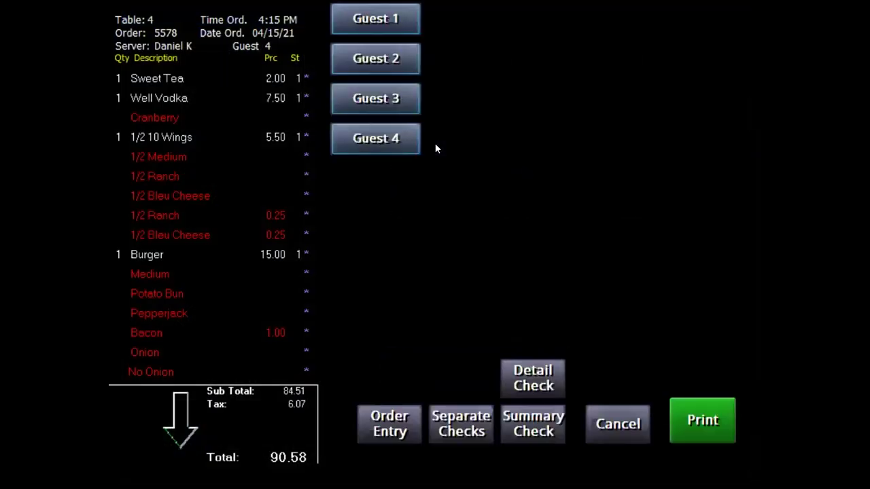
pyautogui.click(388, 59)
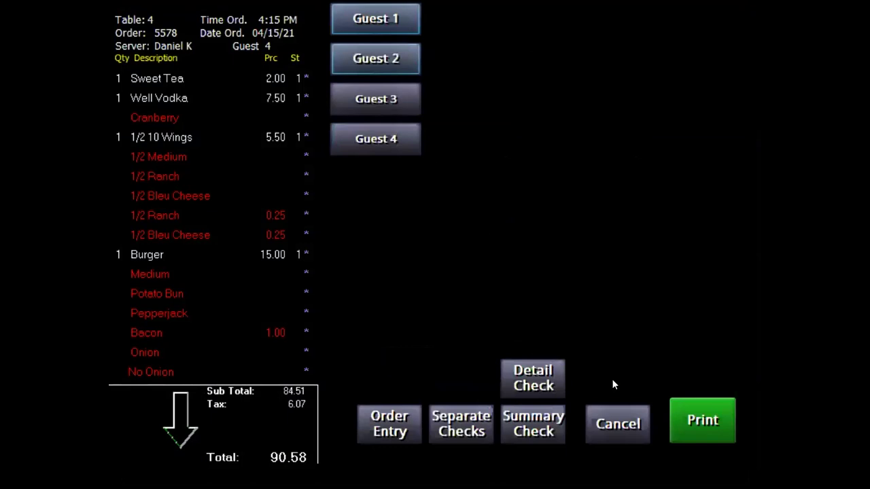
pyautogui.click(712, 421)
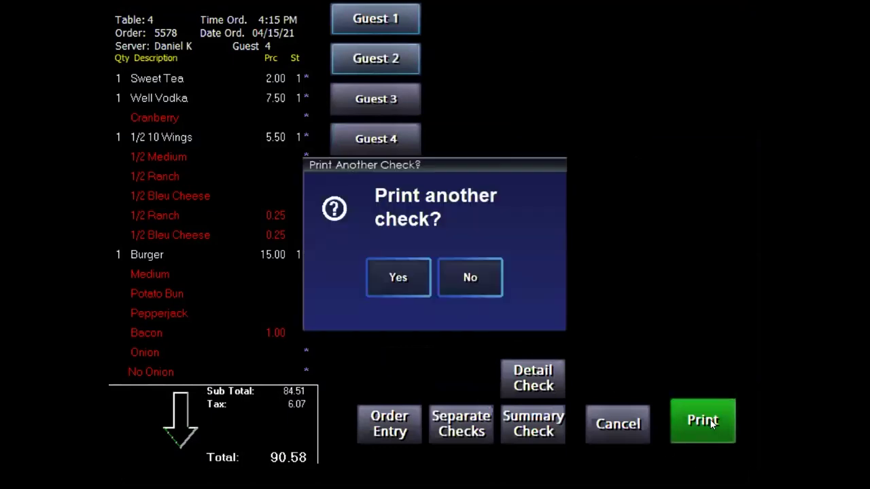
pyautogui.click(390, 275)
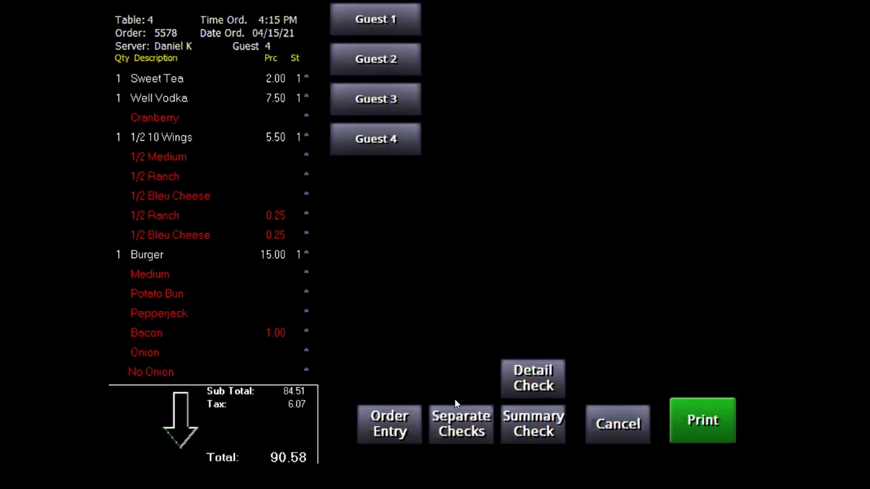
# Print separate checks for guest 1 and guest 2.
pyautogui.click(374, 26)
pyautogui.click(689, 408)
pyautogui.click(458, 280)
pyautogui.click(374, 62)
pyautogui.click(714, 416)
pyautogui.click(412, 276)
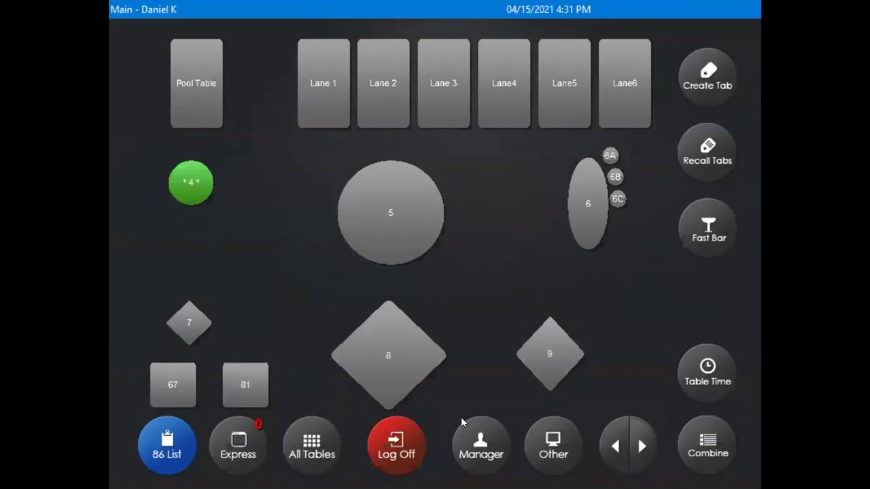
# Start closing Table 4's check for guests 1 and 2 together.
pyautogui.click(192, 182)
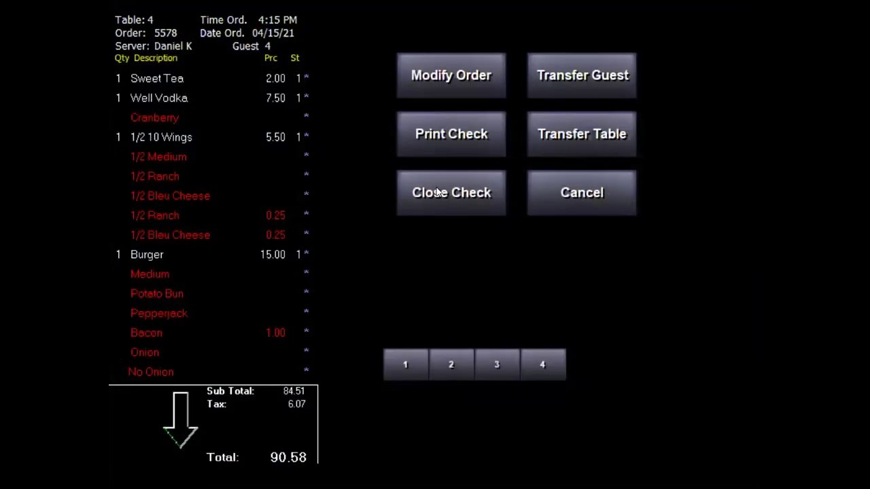
pyautogui.click(439, 193)
pyautogui.click(353, 26)
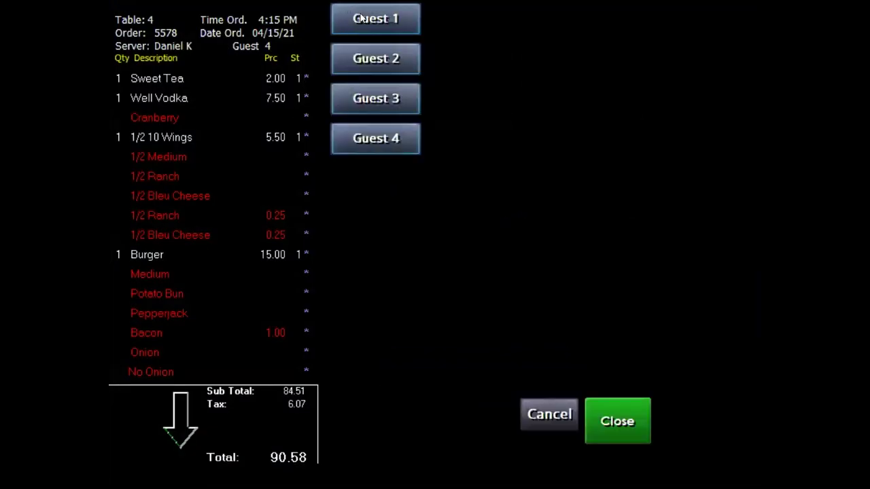
pyautogui.click(382, 68)
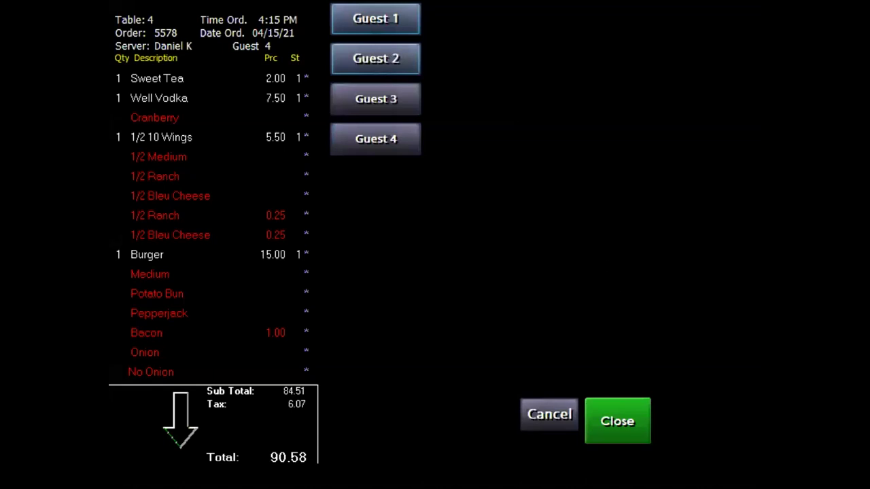
pyautogui.click(617, 421)
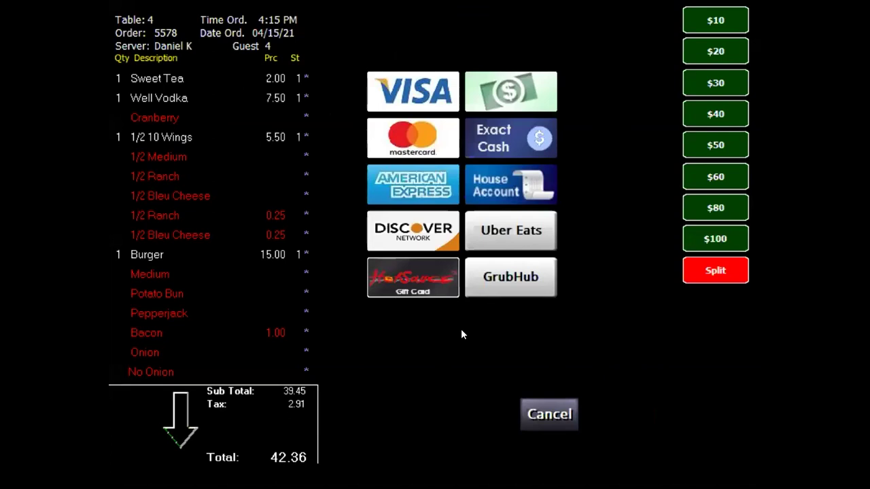
# Pay $20 in cash and authorize the remaining balance on a Visa card.
pyautogui.click(506, 85)
pyautogui.click(540, 282)
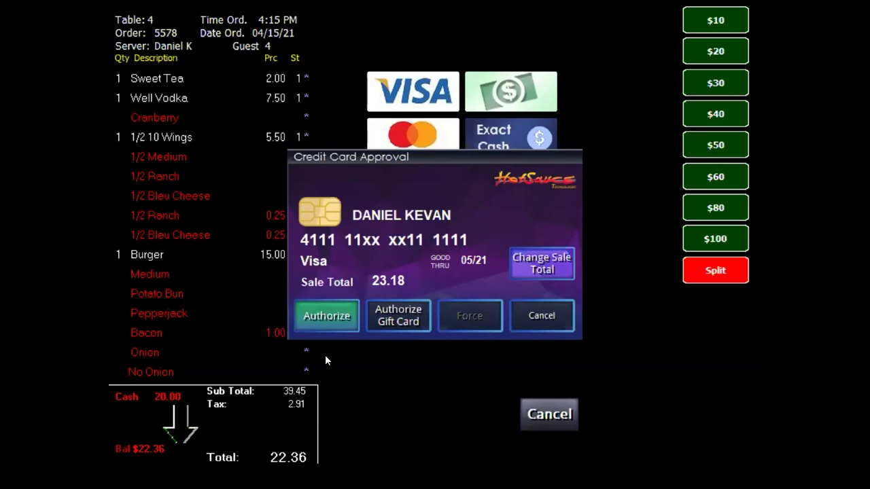
pyautogui.click(319, 306)
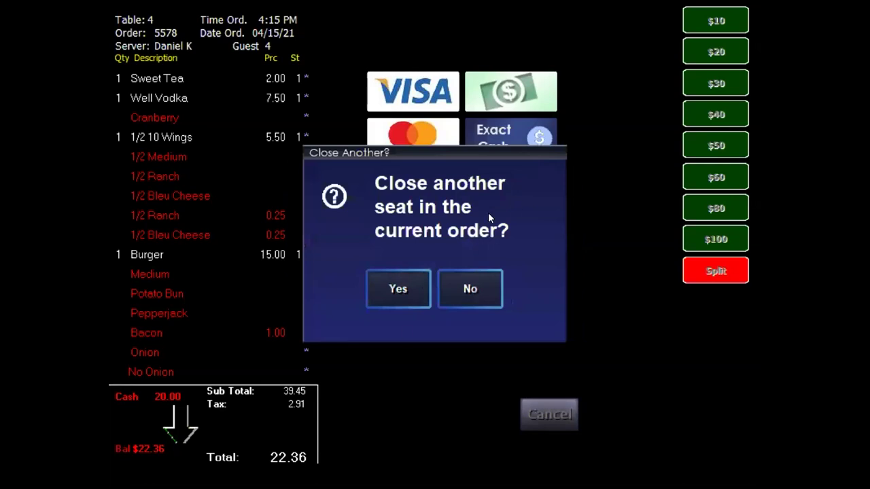
# Move on to guests 3 and 4's 48.21 check and split it three ways at $16.07.
pyautogui.click(398, 283)
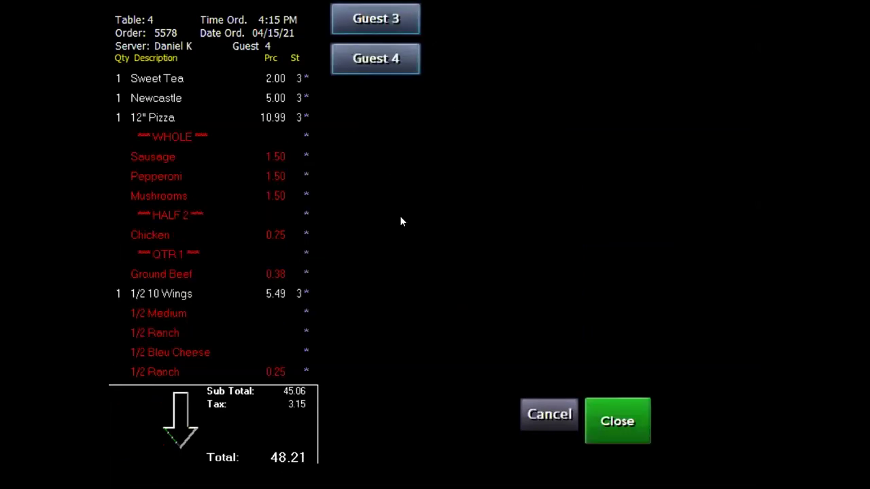
pyautogui.click(613, 416)
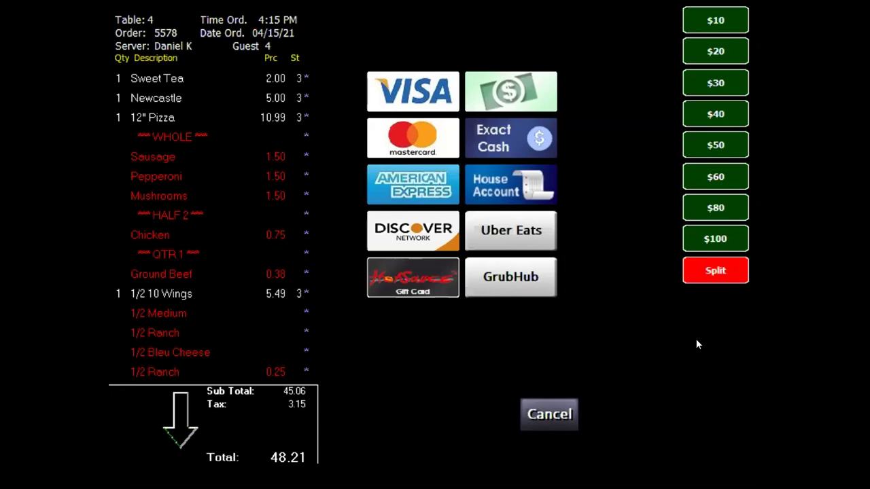
pyautogui.click(716, 270)
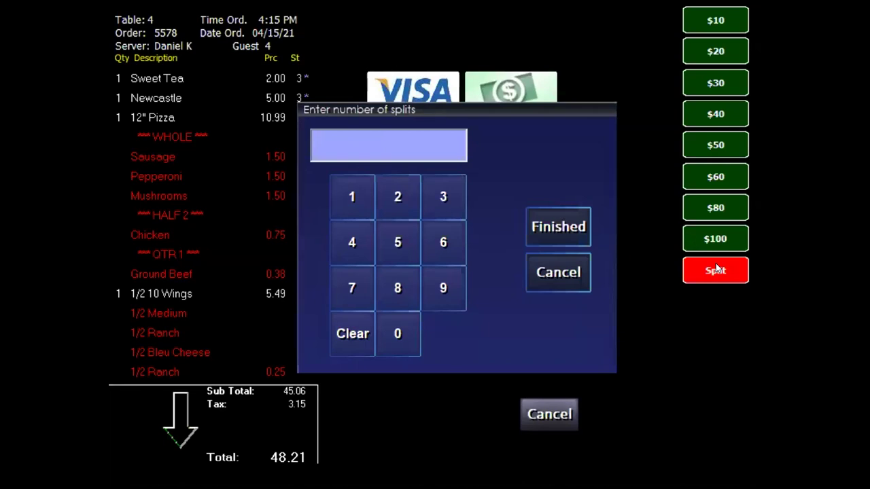
pyautogui.click(443, 193)
pyautogui.click(557, 227)
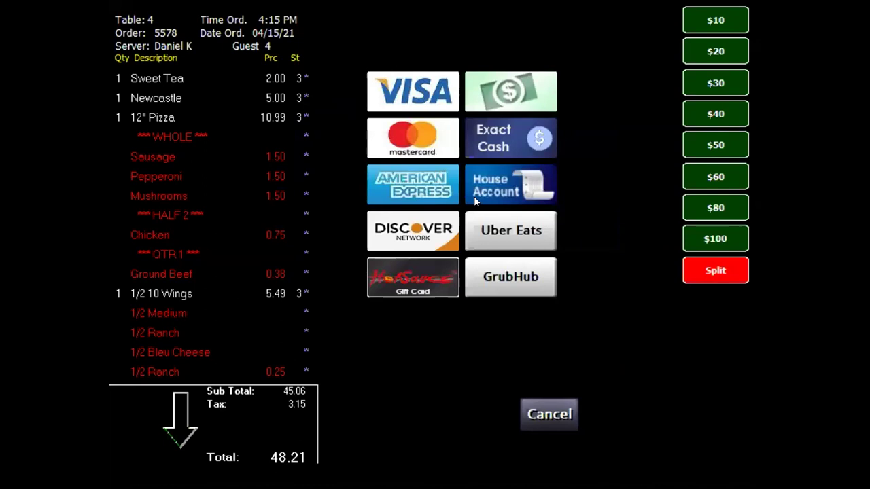
pyautogui.click(418, 88)
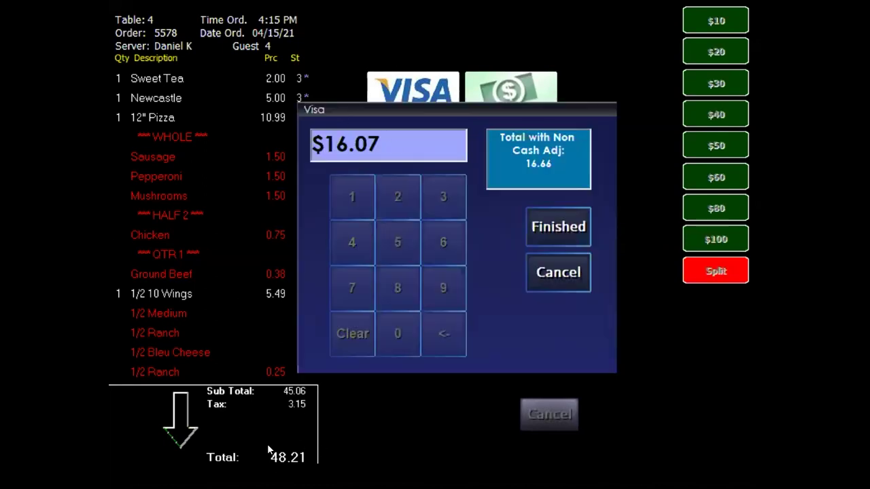
pyautogui.click(556, 271)
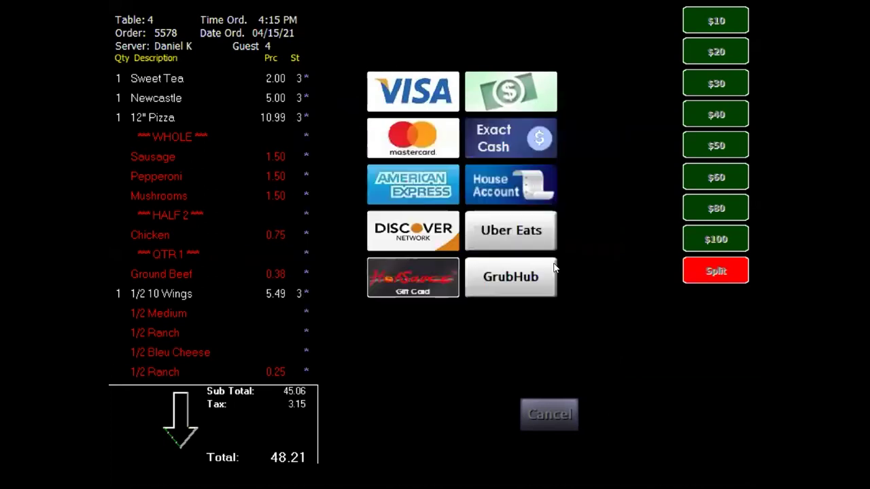
# Pay the three $16.07 splits with $20, $50 and $100 cash, closing Table 4.
pyautogui.click(500, 90)
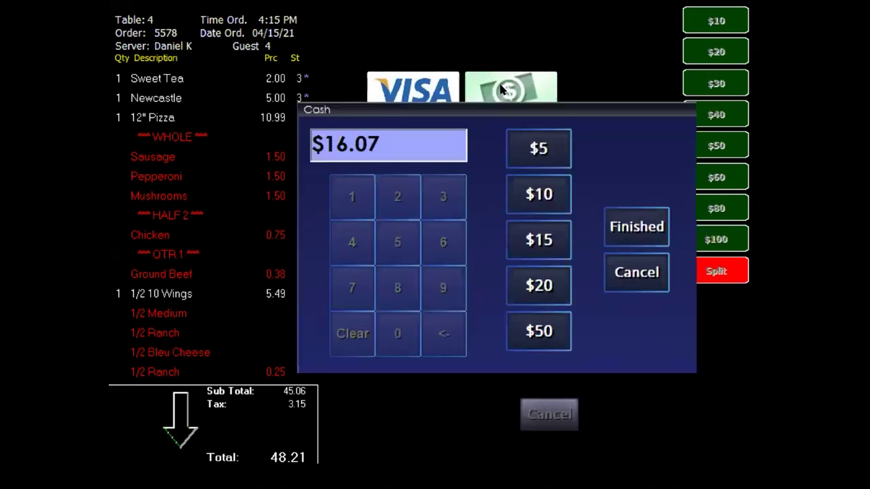
pyautogui.click(536, 284)
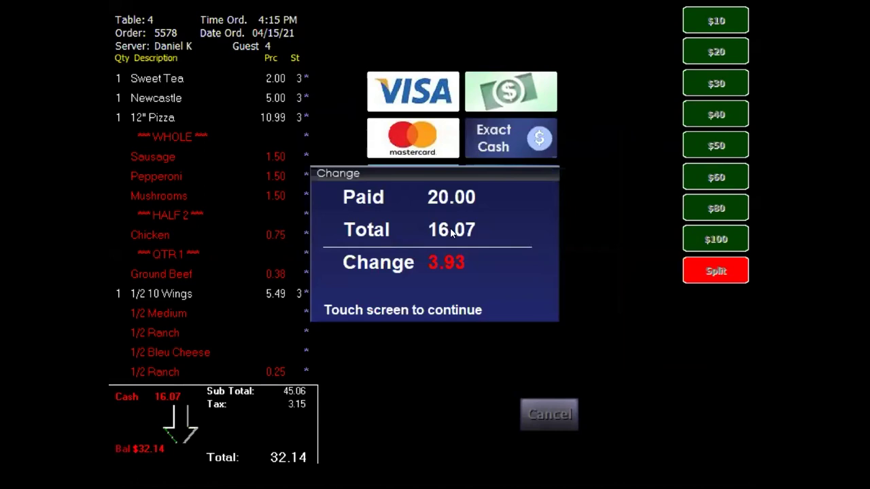
pyautogui.click(457, 186)
pyautogui.click(505, 88)
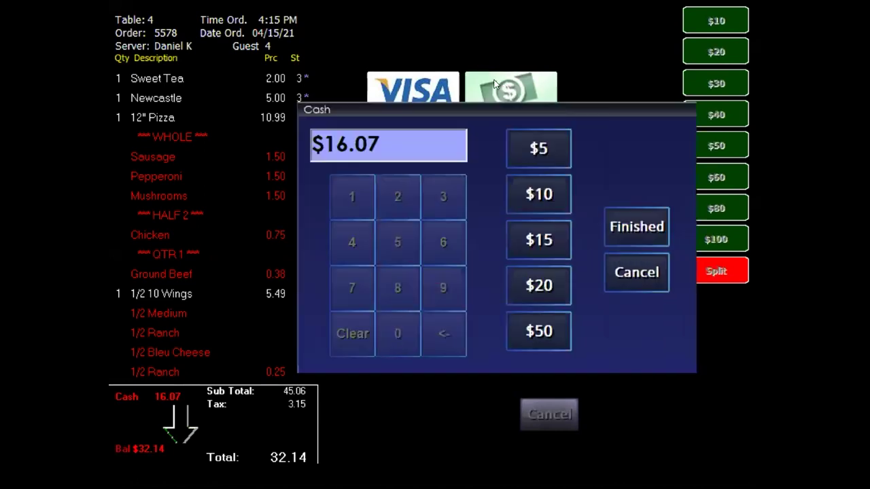
pyautogui.click(539, 331)
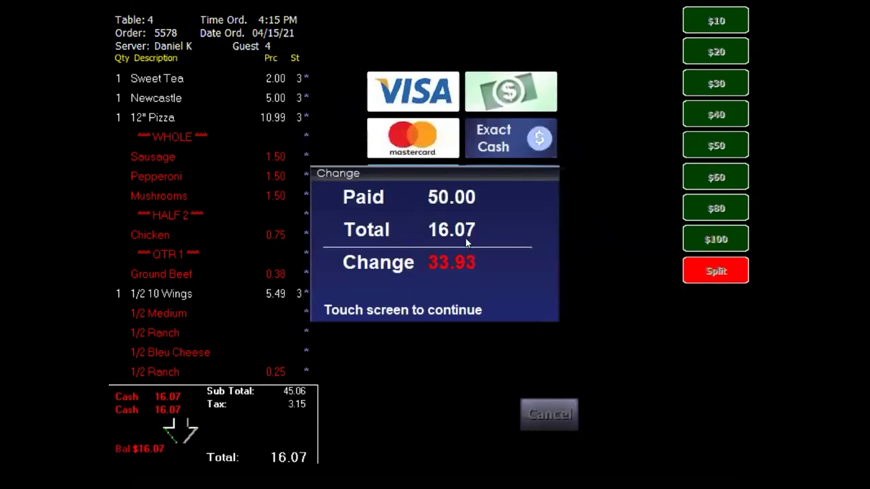
pyautogui.click(465, 237)
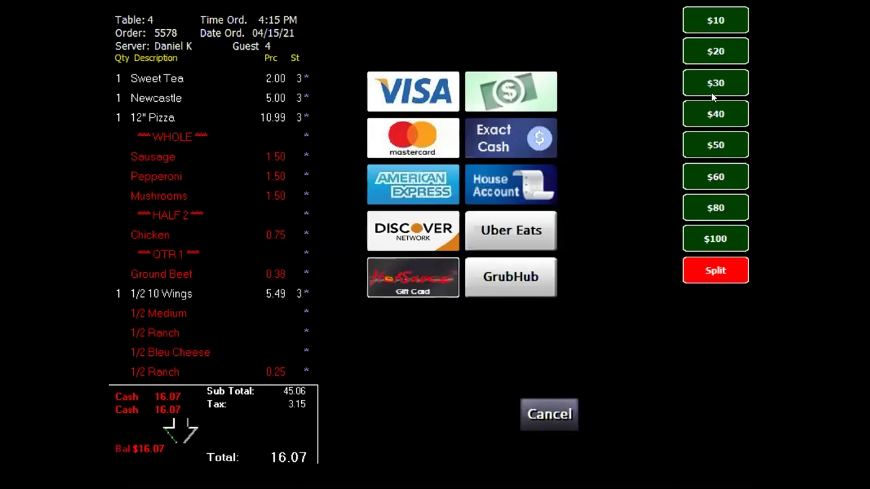
pyautogui.click(711, 242)
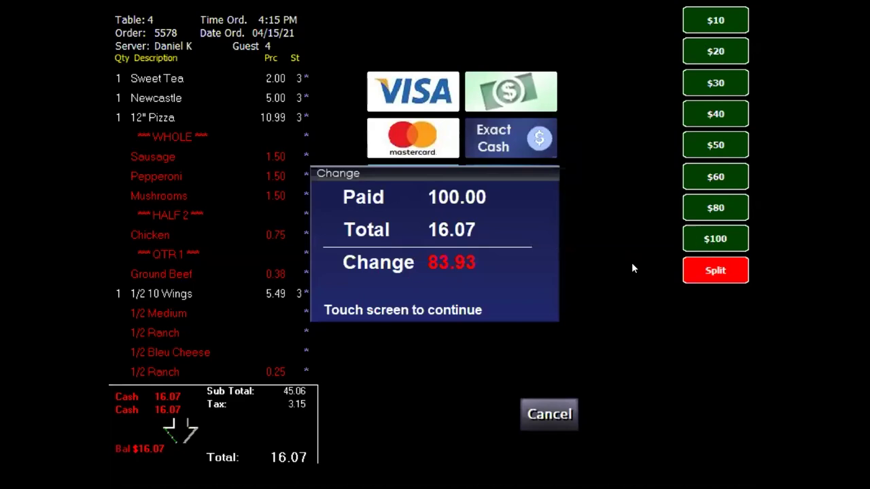
pyautogui.click(423, 235)
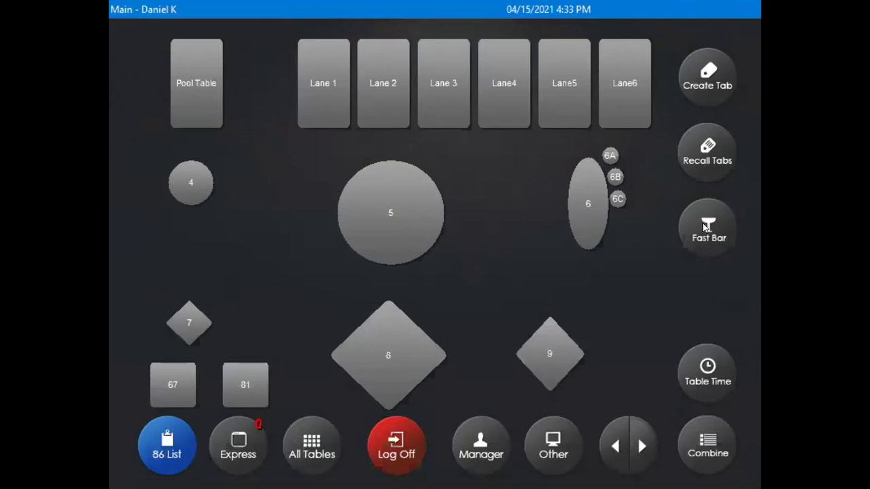
# Open a new bar tab for ordering, after cancelling a manual tab-ID entry.
pyautogui.click(703, 66)
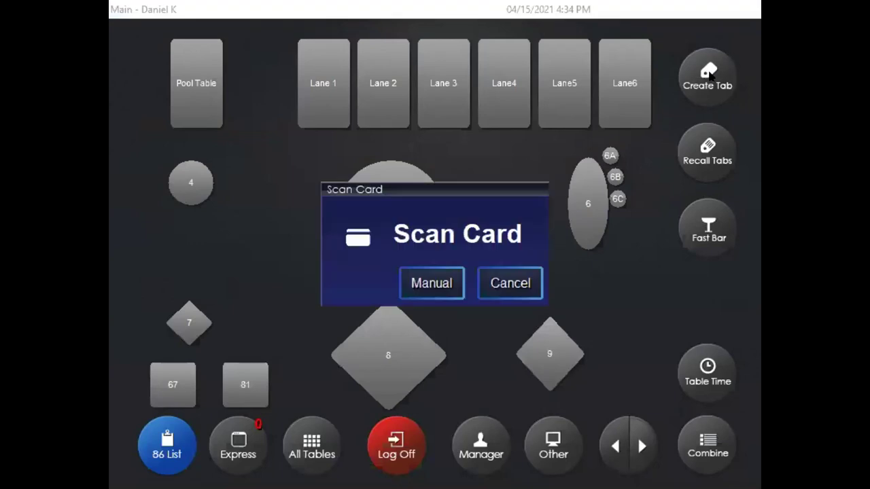
pyautogui.click(441, 284)
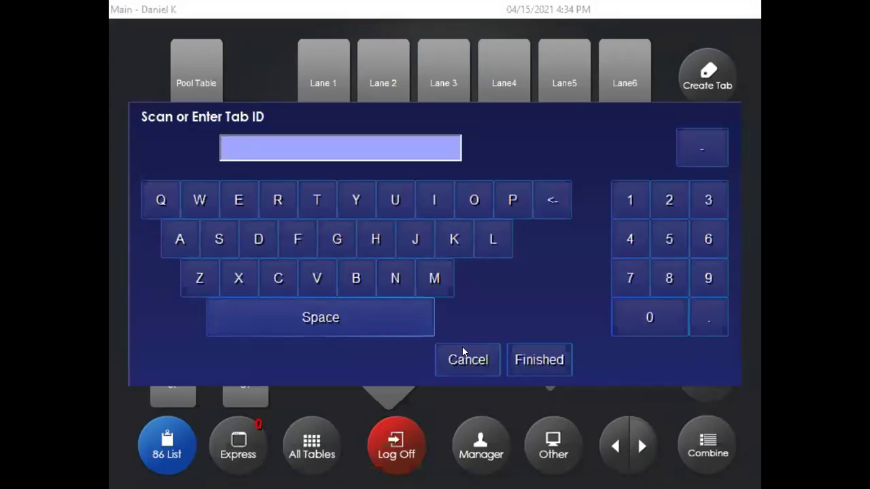
pyautogui.click(463, 357)
pyautogui.click(710, 76)
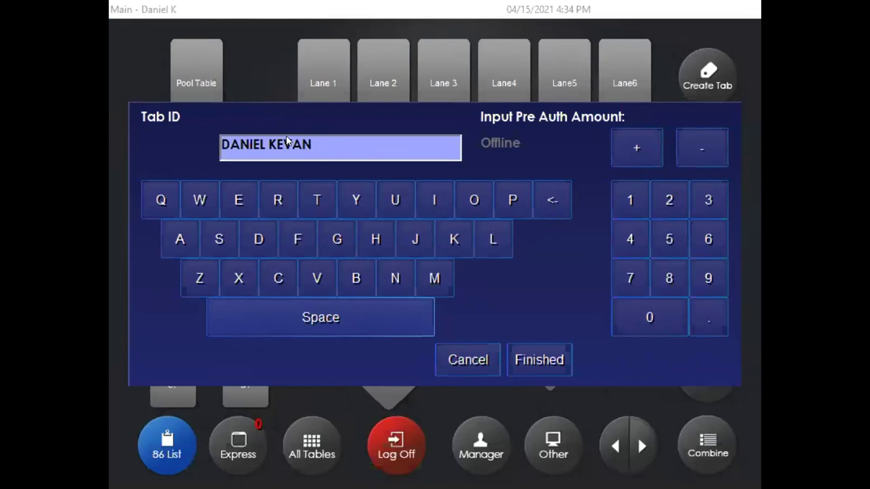
pyautogui.click(534, 360)
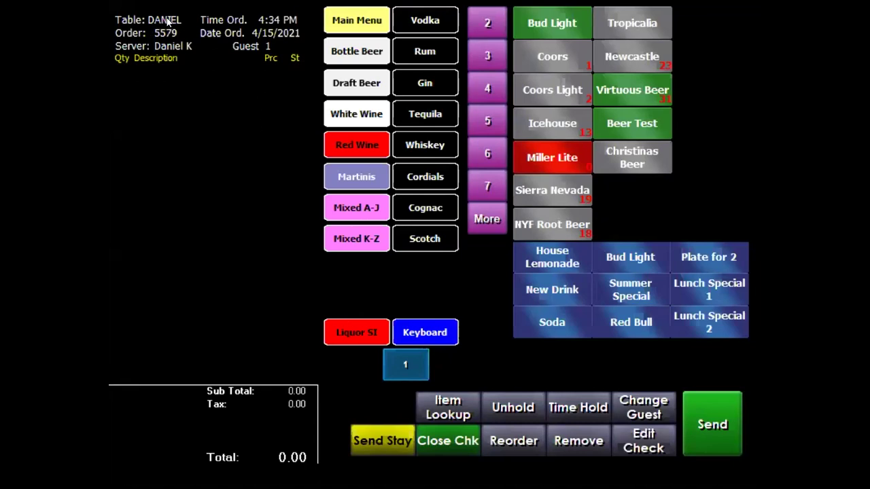
# Add two Bud Lights and a Tropicalia (17.12 total) to the tab and send it.
pyautogui.doubleClick(543, 21)
pyautogui.click(636, 23)
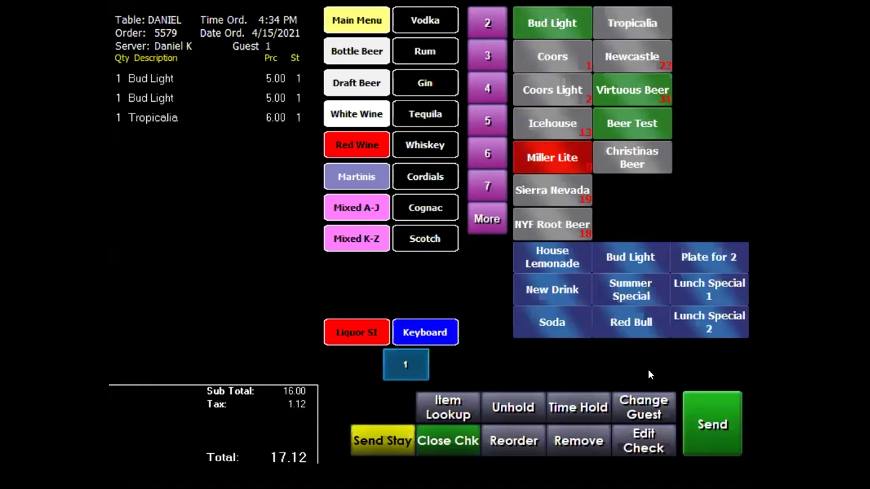
pyautogui.click(726, 424)
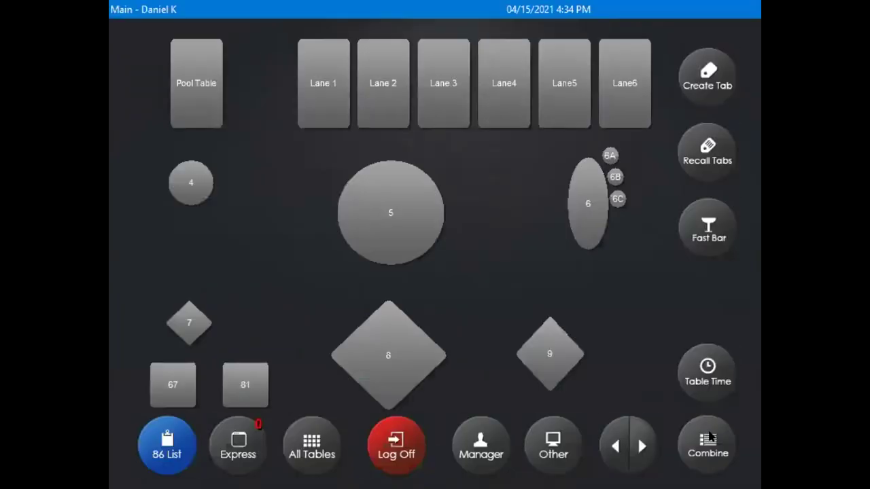
# Check the open bar tabs list, then start a new Fast Bar order from the floor plan.
pyautogui.click(710, 146)
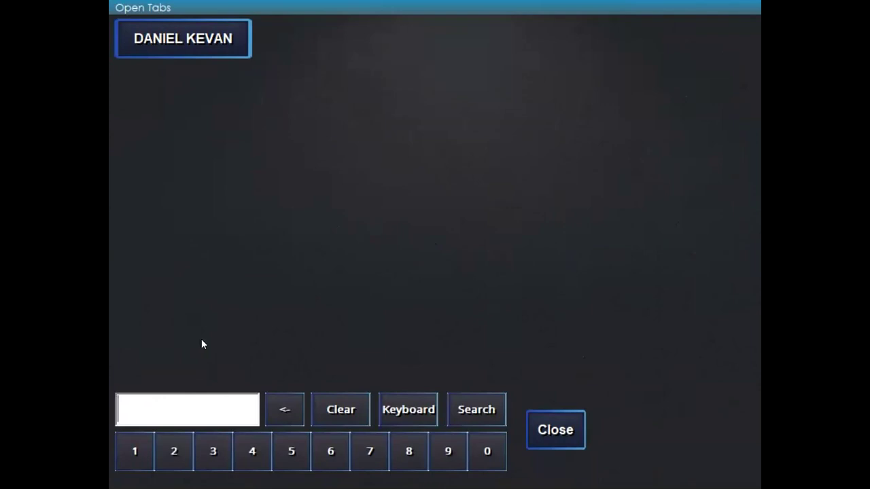
pyautogui.click(569, 430)
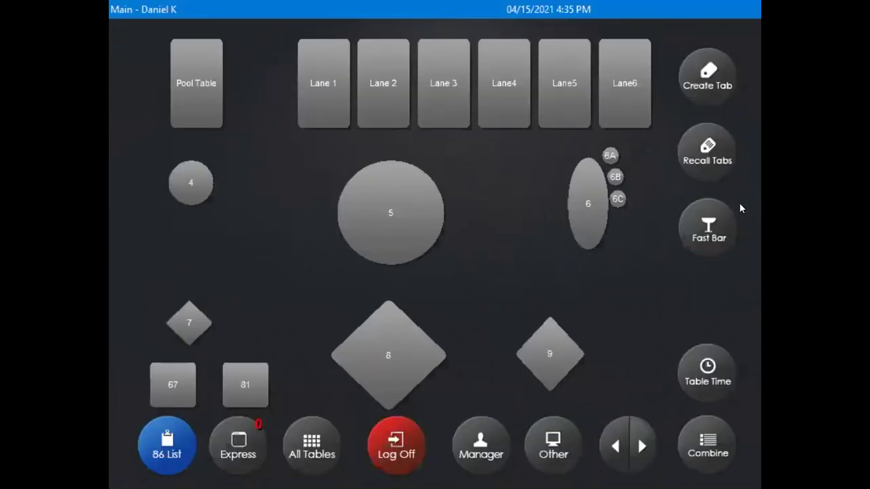
pyautogui.click(710, 227)
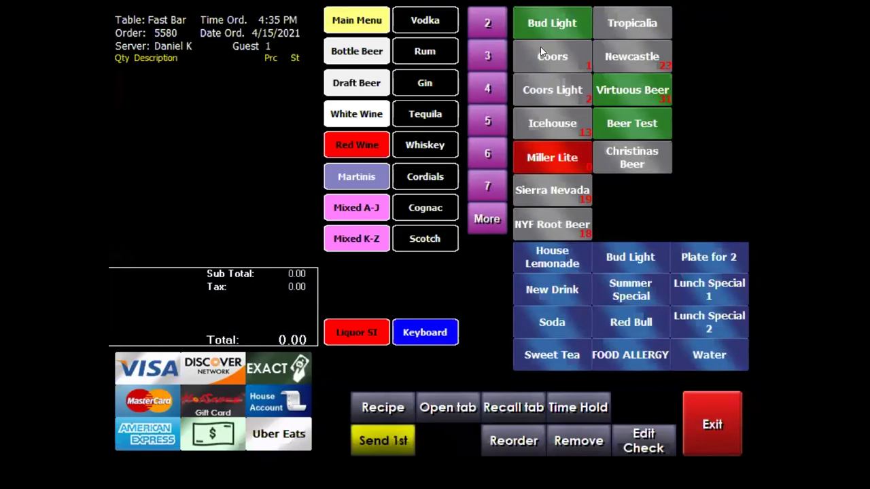
# Ring up 3 Bud Light and 2 Virtuous Beer, paying 28.89 with $50 cash (21.11 change).
pyautogui.tripleClick(554, 22)
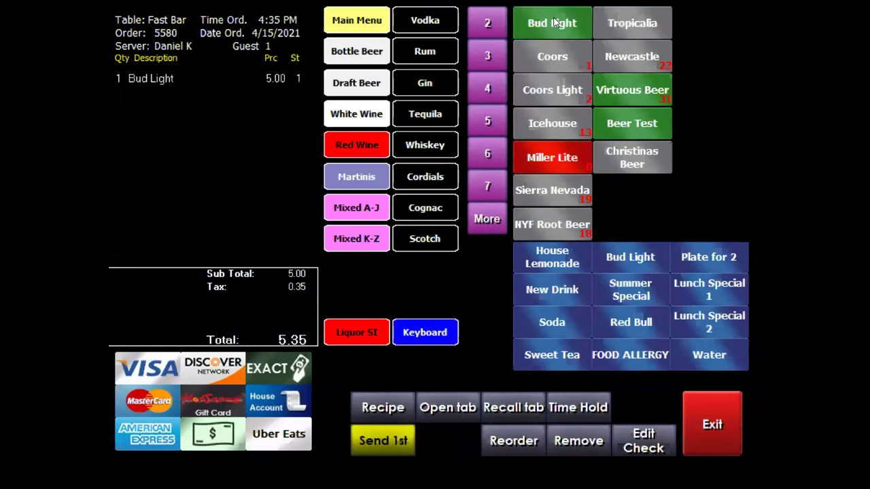
pyautogui.doubleClick(623, 92)
pyautogui.click(217, 430)
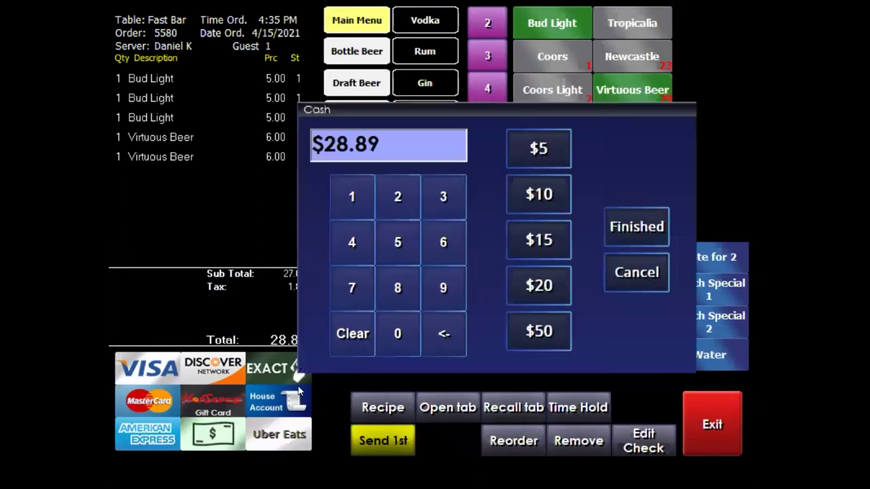
pyautogui.click(556, 320)
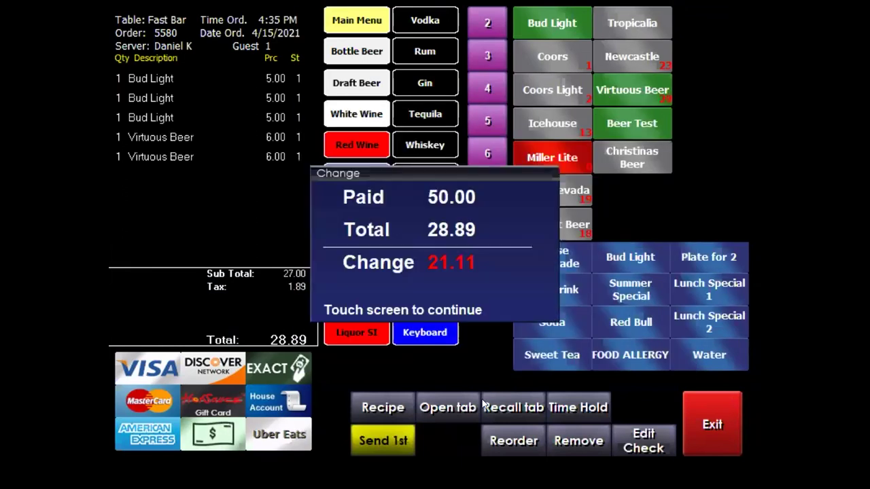
pyautogui.click(415, 229)
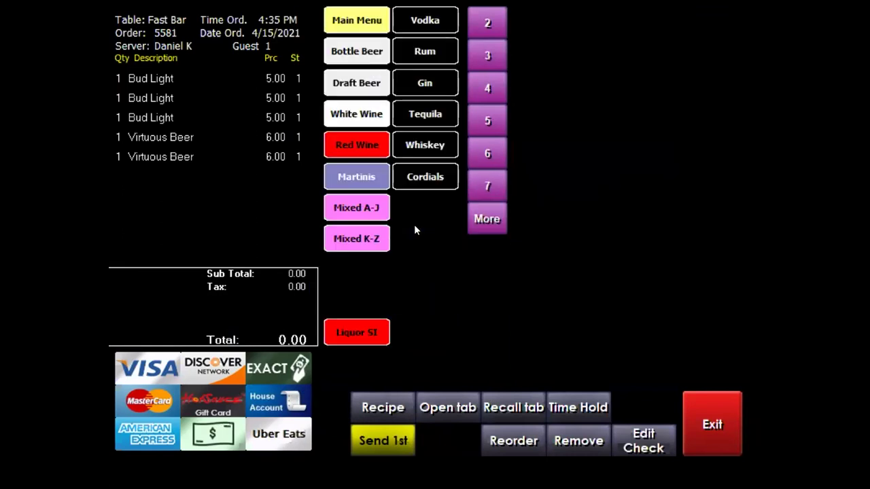
# Ring up 2 NYF Root Beer and a Sierra Nevada and pay the 19.26 total.
pyautogui.click(556, 227)
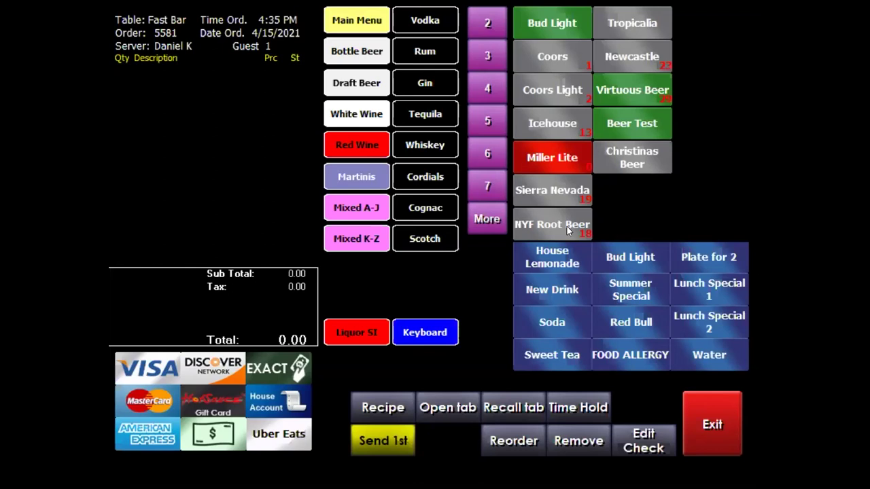
pyautogui.click(557, 224)
pyautogui.click(559, 188)
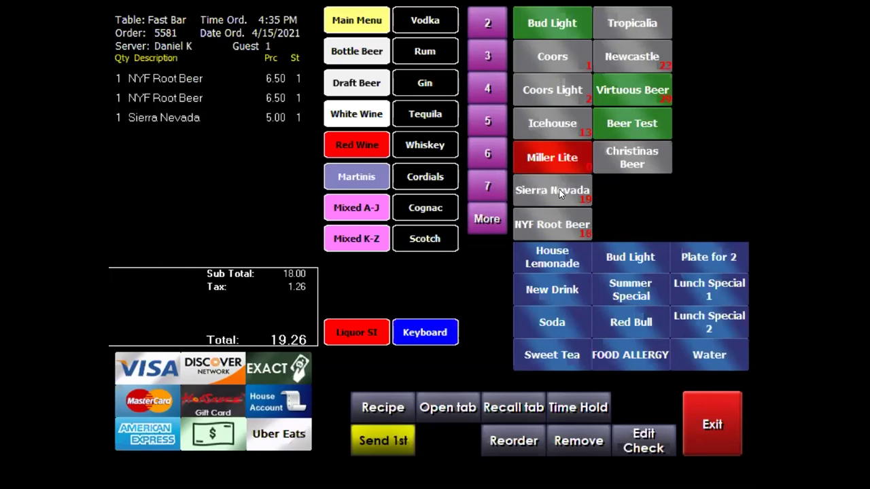
pyautogui.click(331, 306)
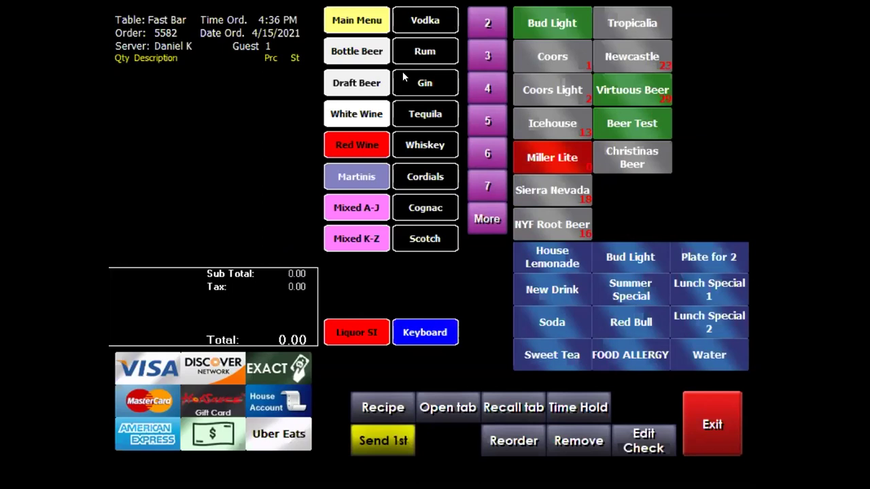
# Add 2 Bud Light, a Tropicalia and a Newcastle to the order, dismissing the cannot-exit warning.
pyautogui.click(567, 30)
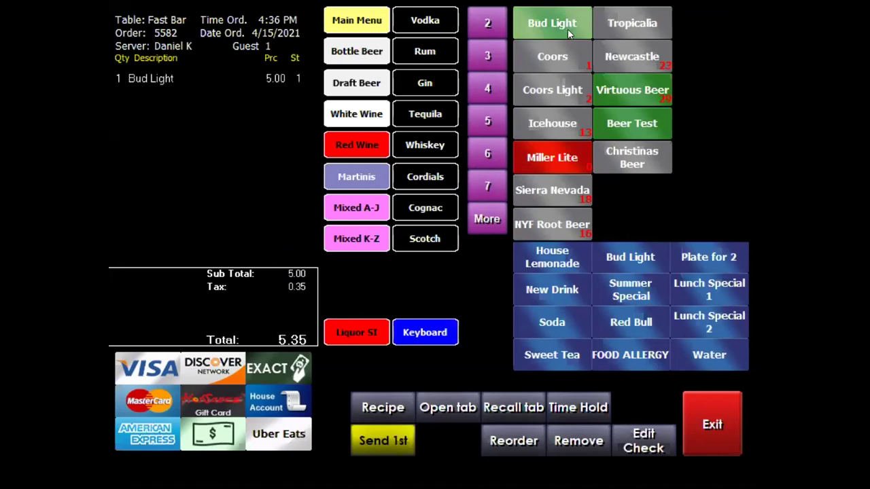
pyautogui.click(567, 30)
pyautogui.click(623, 24)
pyautogui.click(636, 47)
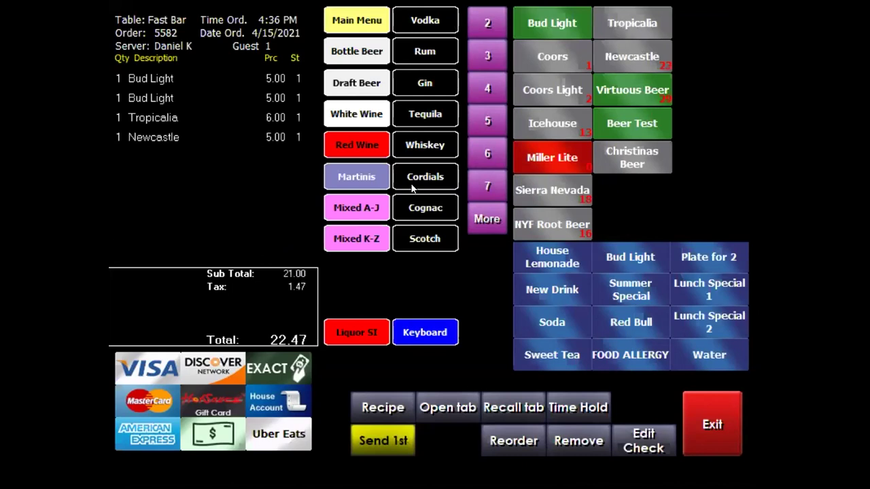
pyautogui.click(706, 424)
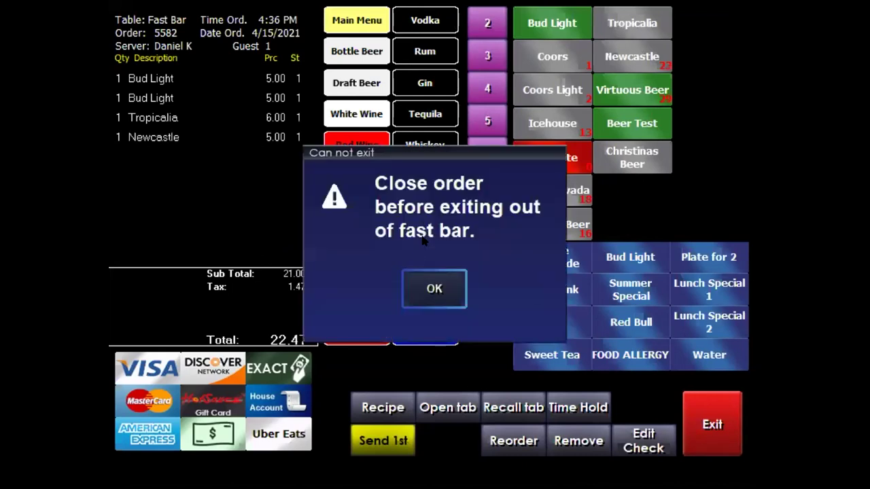
pyautogui.click(433, 290)
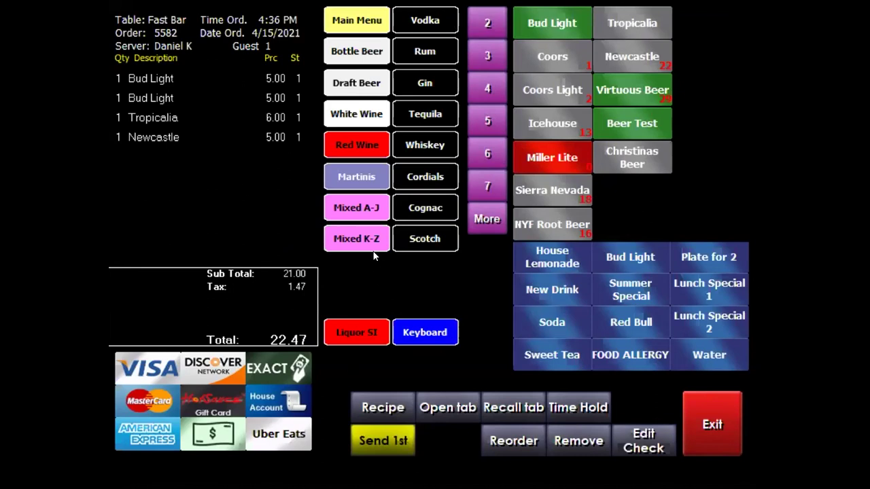
# Save the 22.47 order as a new named bar tab and send it.
pyautogui.click(440, 405)
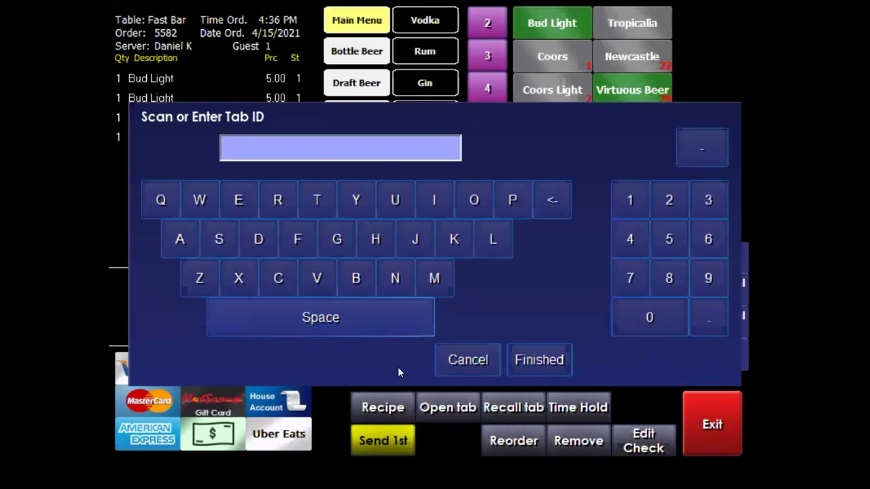
pyautogui.click(258, 238)
pyautogui.click(179, 239)
pyautogui.click(406, 278)
pyautogui.click(530, 356)
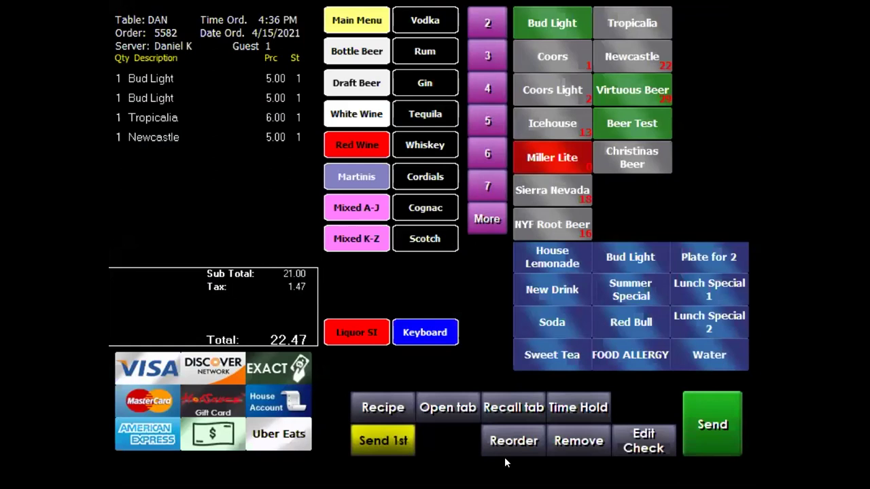
pyautogui.click(711, 425)
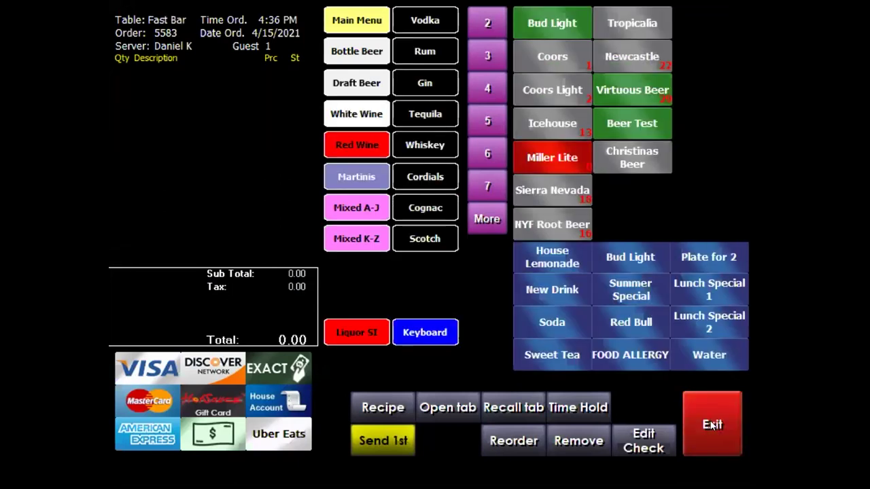
# Recall the 17.12 bar tab and charge it to the Visa card on file for 17.75.
pyautogui.click(508, 409)
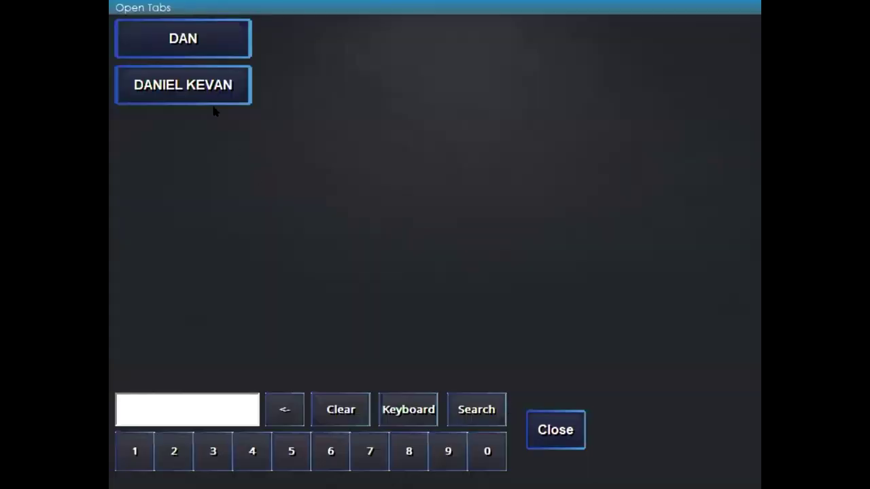
pyautogui.click(192, 85)
pyautogui.click(441, 184)
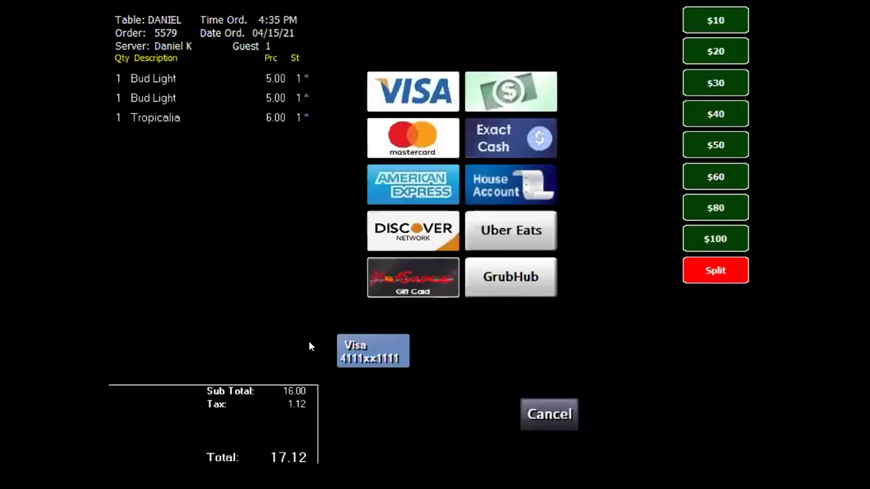
pyautogui.click(351, 350)
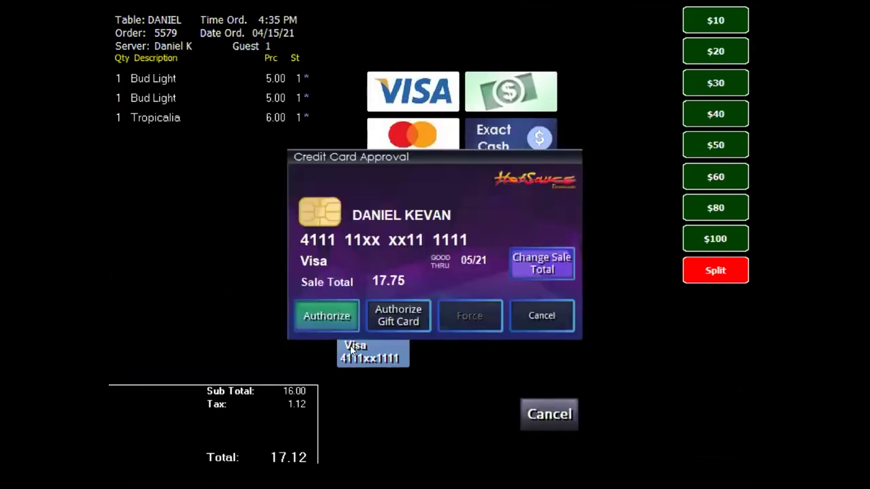
pyautogui.click(320, 309)
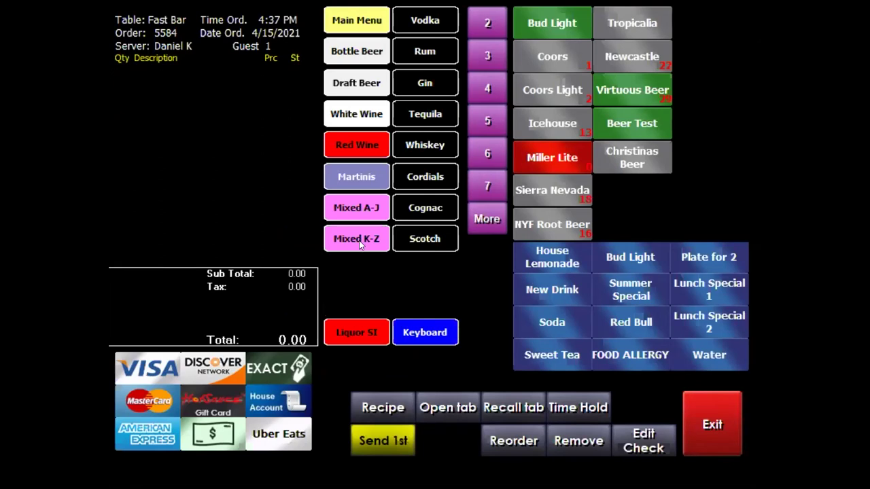
# Add a Well Vodka from the vodka choices, then cancel it from the Modifiers dialog.
pyautogui.click(416, 19)
pyautogui.click(558, 21)
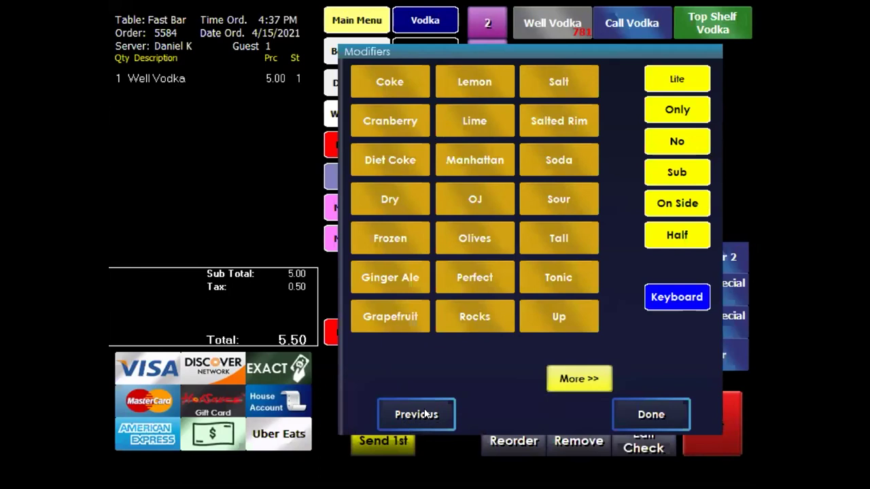
pyautogui.click(416, 415)
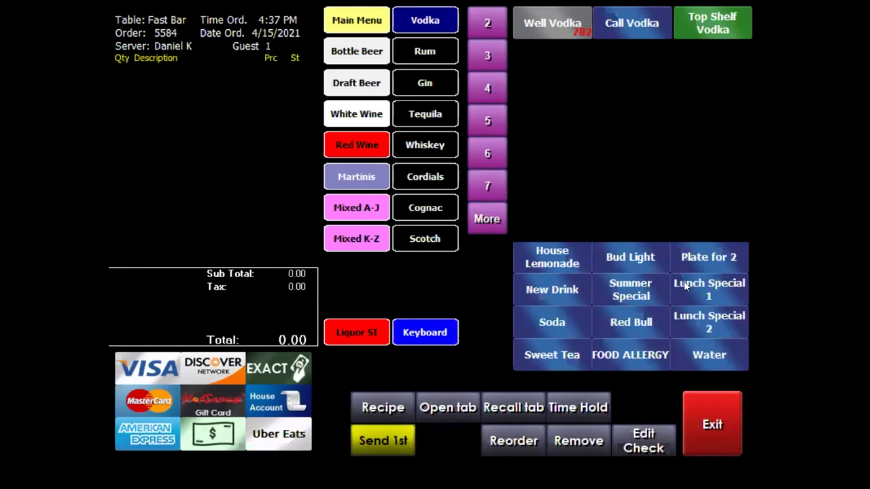
# Browse rum and gin, then add House Lemonade, Bud Light, Soda and Sweet Tea.
pyautogui.click(426, 54)
pyautogui.click(431, 84)
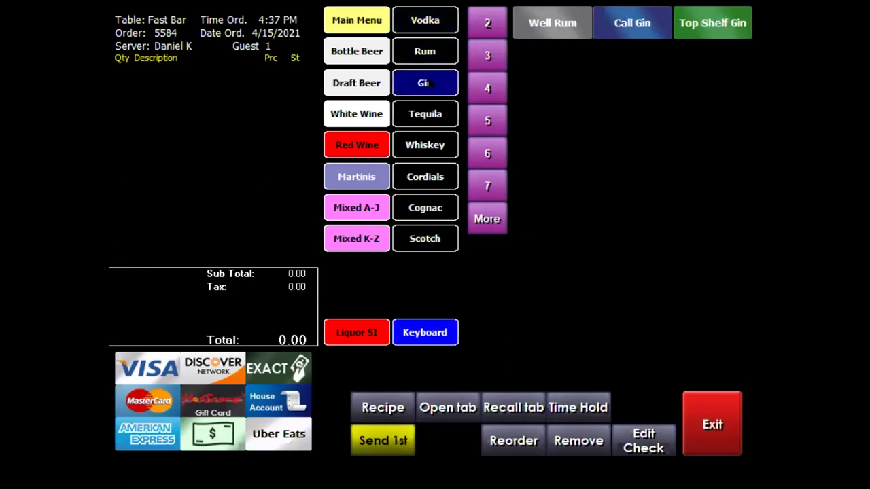
pyautogui.click(335, 9)
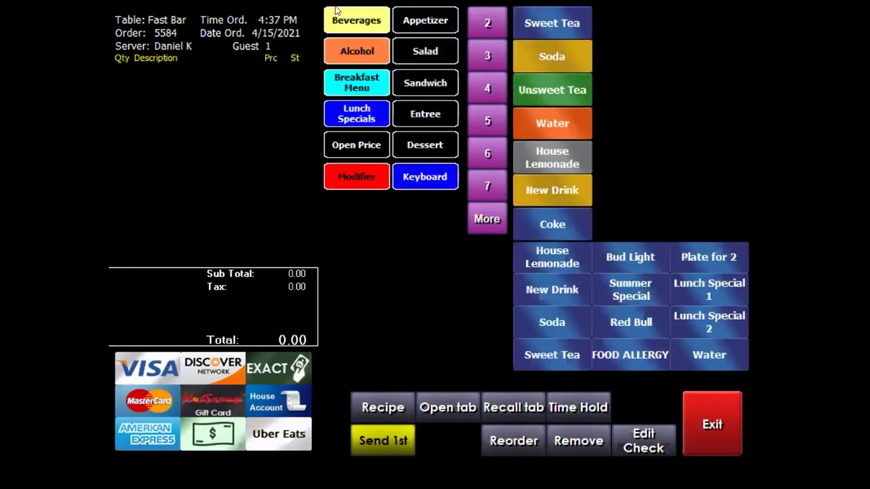
pyautogui.click(547, 257)
pyautogui.click(638, 253)
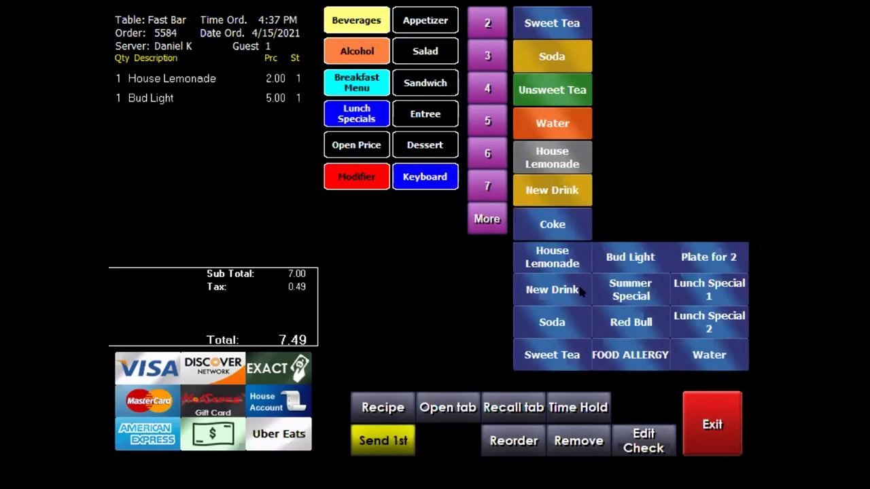
pyautogui.click(560, 318)
pyautogui.click(560, 350)
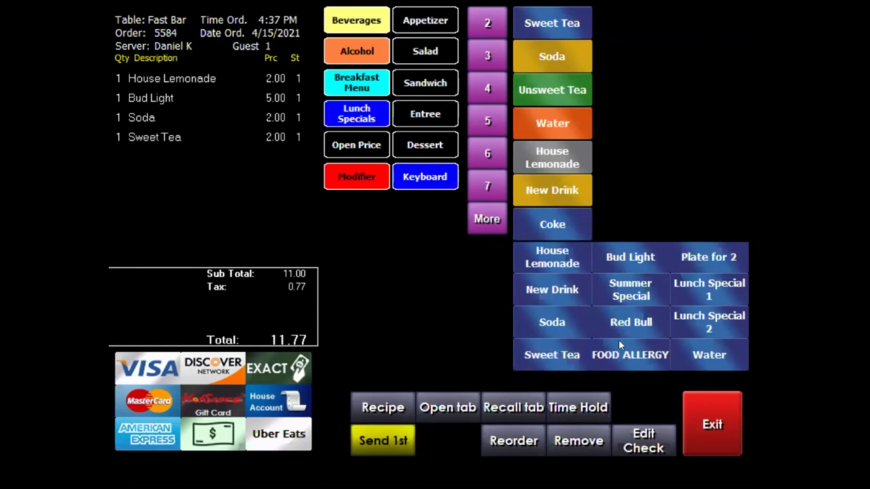
# Add Summer Special, Lunch Specials 1 and 2, Plate for 2 and a FOOD ALLERGY note.
pyautogui.click(636, 291)
pyautogui.click(700, 287)
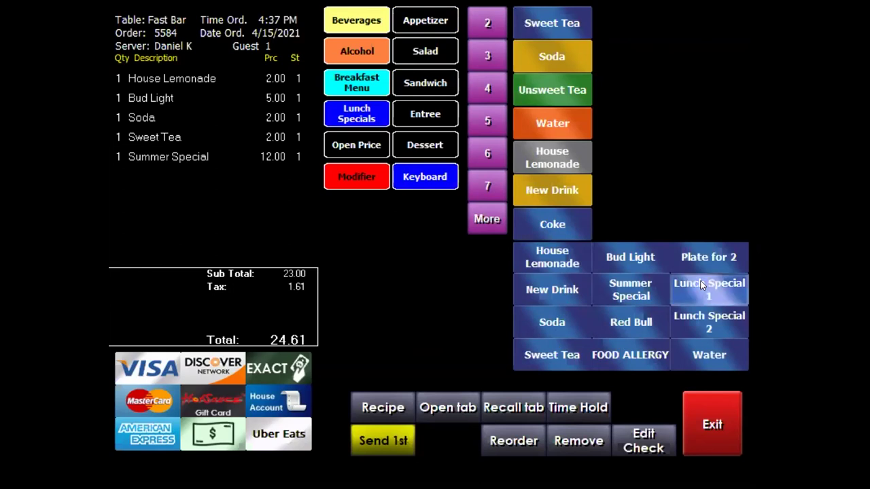
pyautogui.click(699, 317)
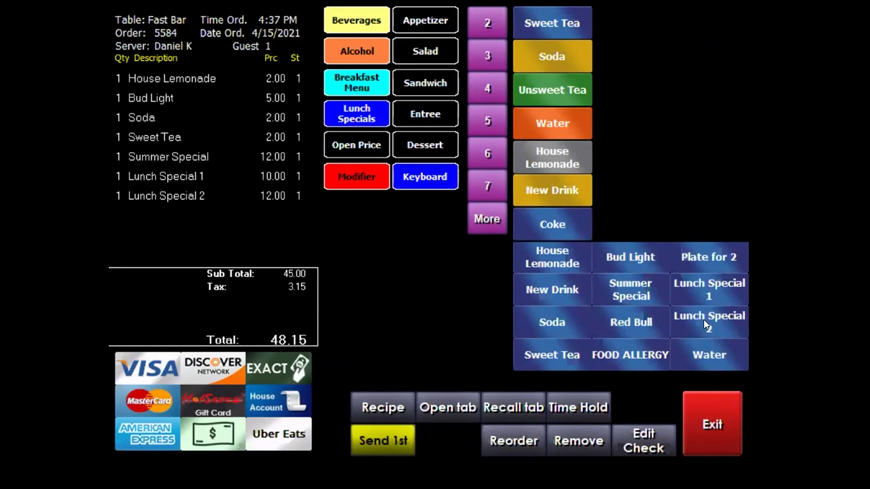
pyautogui.click(712, 257)
pyautogui.click(628, 356)
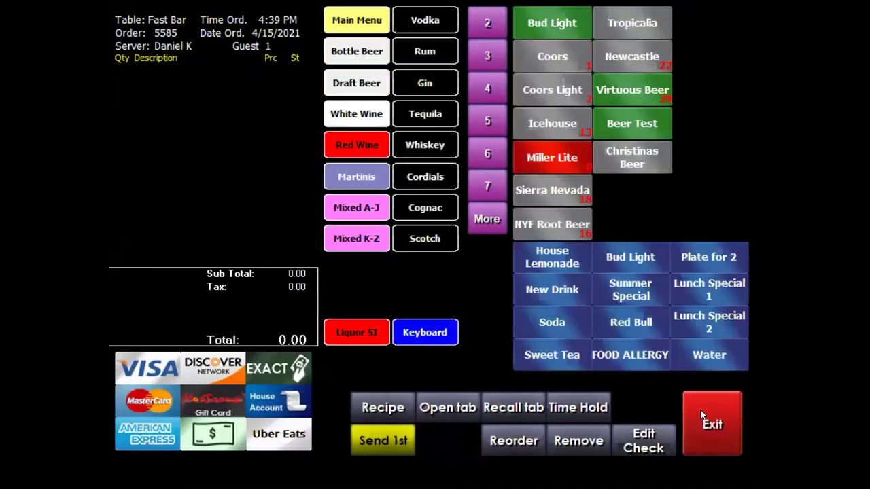
# Leave the bar order for the table layout and start a new Express order.
pyautogui.click(700, 411)
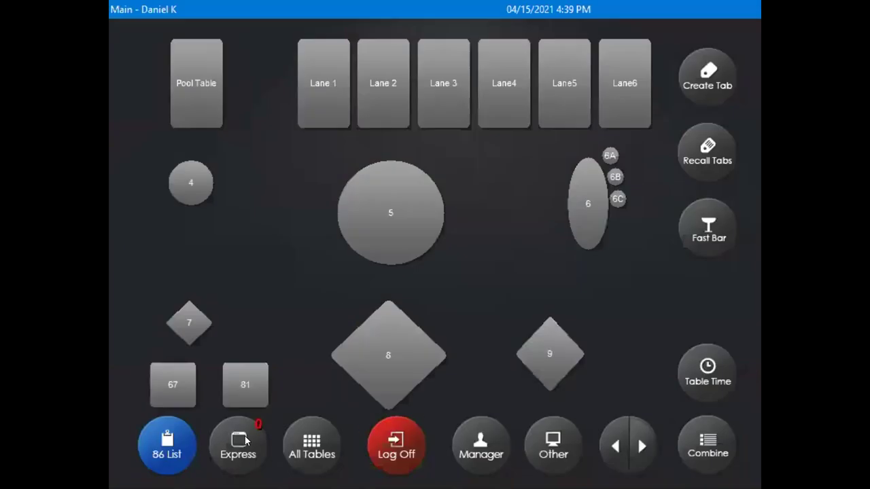
pyautogui.click(246, 440)
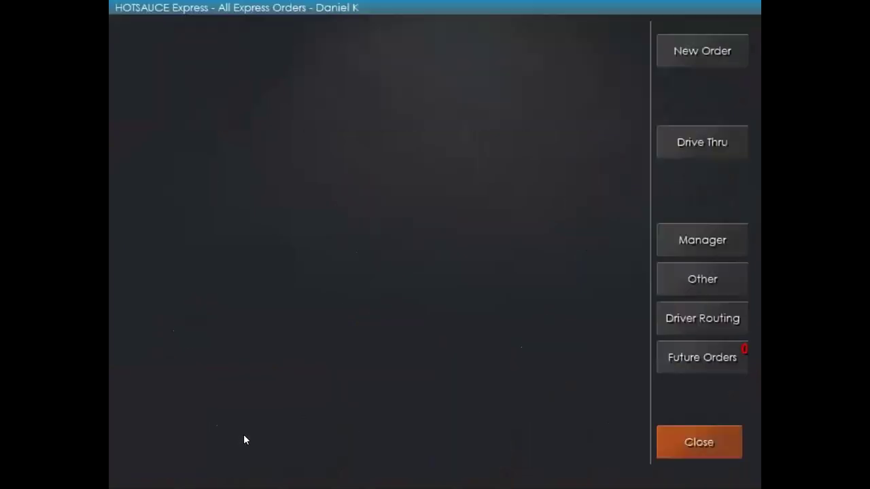
pyautogui.click(689, 49)
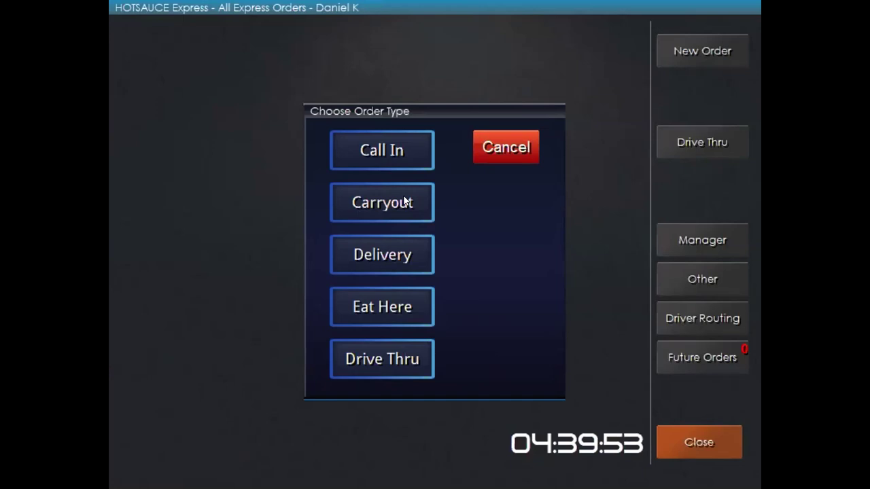
# Make the new order a Carryout and enter the customer's name.
pyautogui.click(403, 201)
pyautogui.click(270, 245)
pyautogui.click(179, 239)
pyautogui.click(392, 277)
pyautogui.click(536, 359)
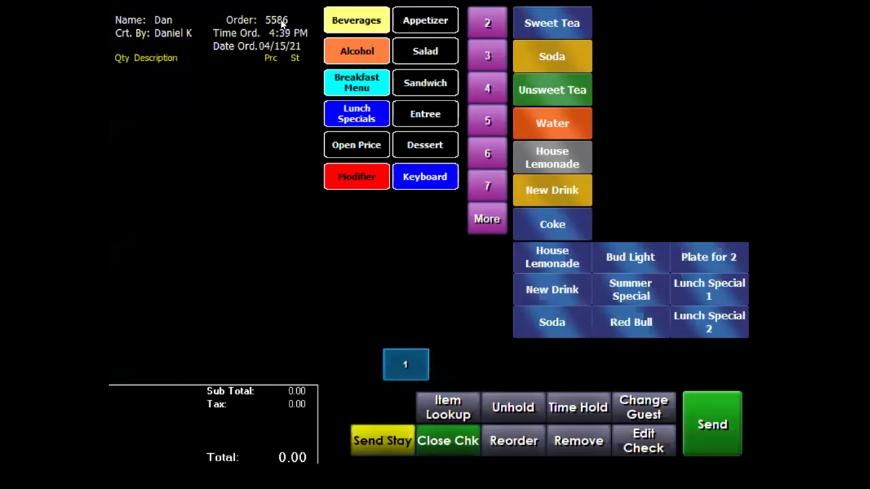
# Add Sweet Tea, Soda and Unsweet Tea, then send the 6.42 carryout order.
pyautogui.click(546, 27)
pyautogui.click(553, 68)
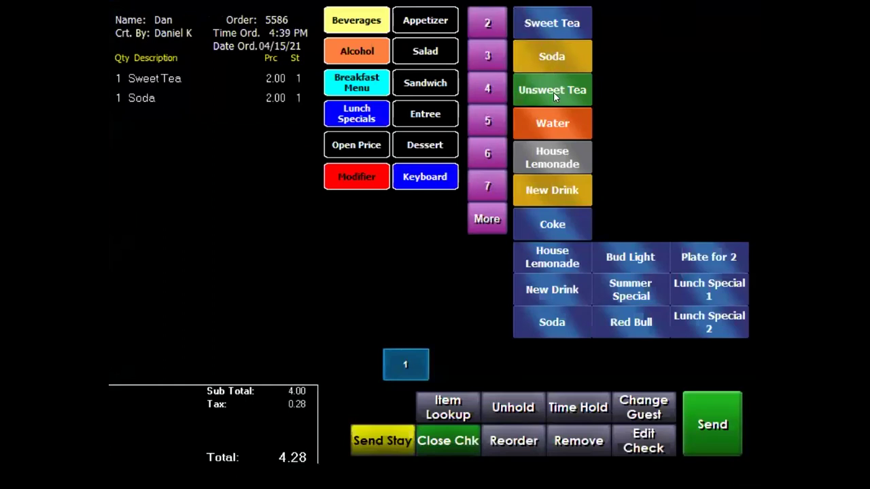
pyautogui.click(553, 92)
pyautogui.click(721, 404)
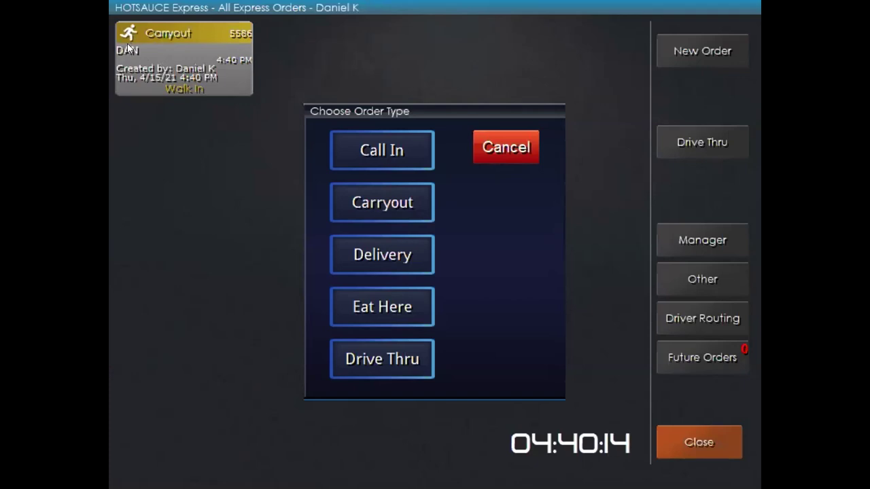
# Open carryout order 5586 and back out of its payment screen.
pyautogui.click(505, 147)
pyautogui.click(163, 59)
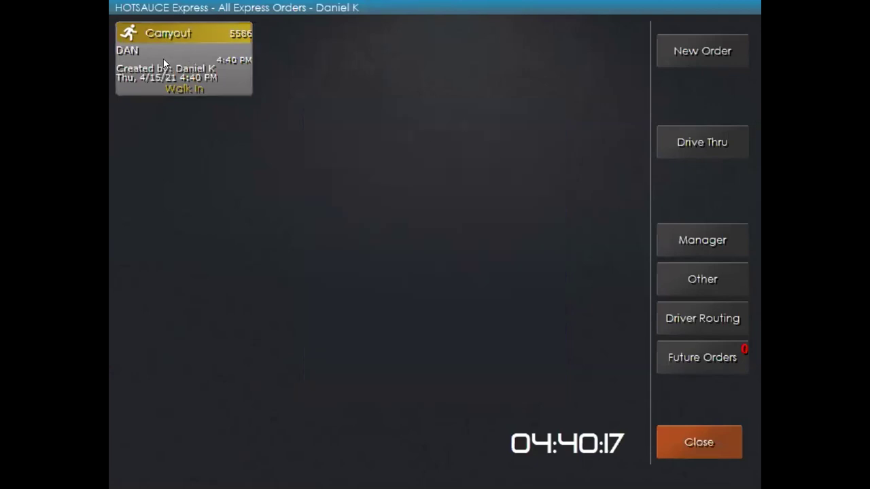
pyautogui.click(450, 194)
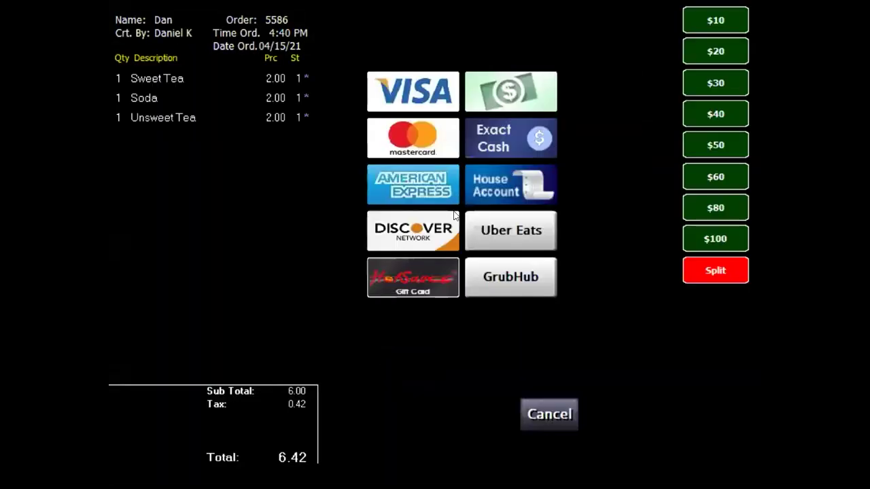
pyautogui.click(546, 415)
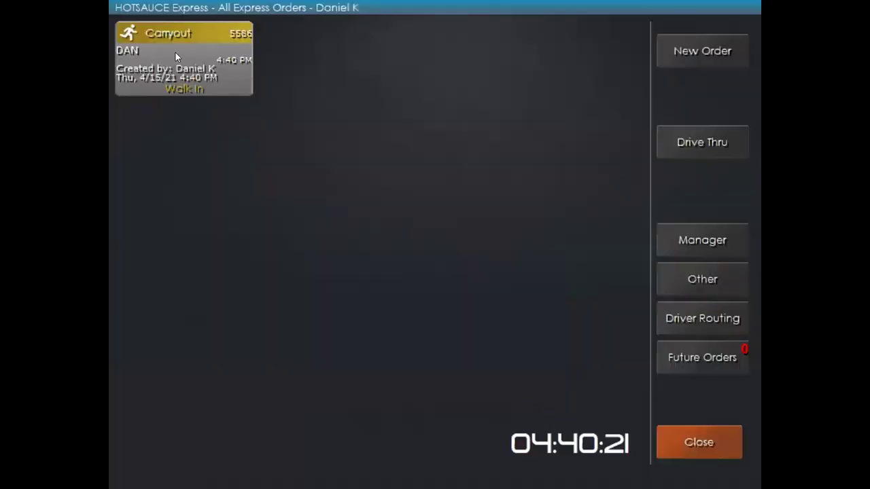
# Resend order 5586 unchanged and start a new Call In order.
pyautogui.click(241, 93)
pyautogui.click(450, 76)
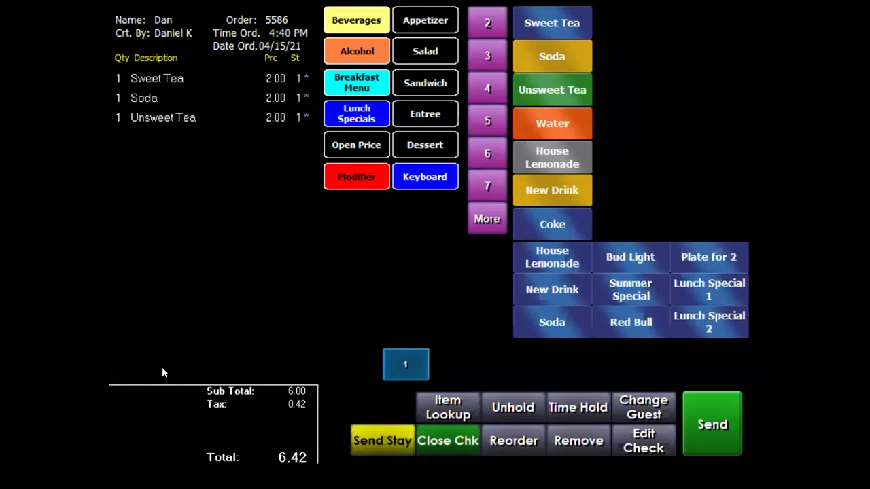
pyautogui.click(696, 405)
pyautogui.click(715, 49)
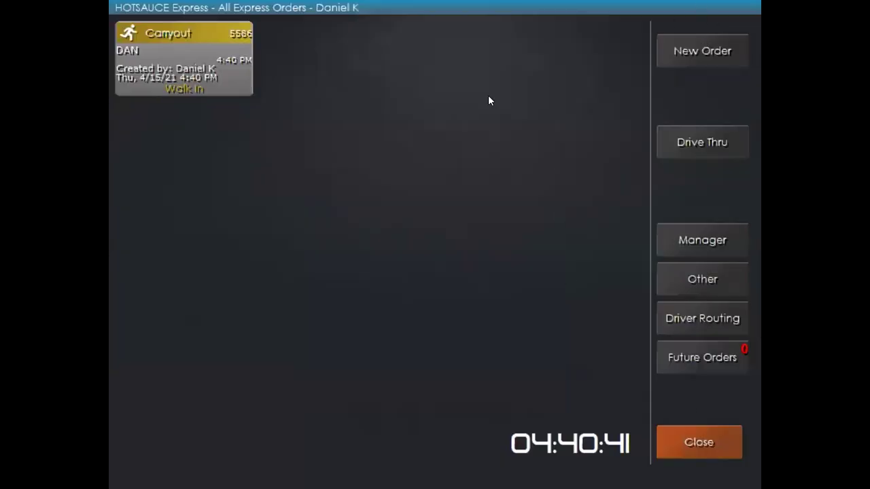
pyautogui.click(399, 146)
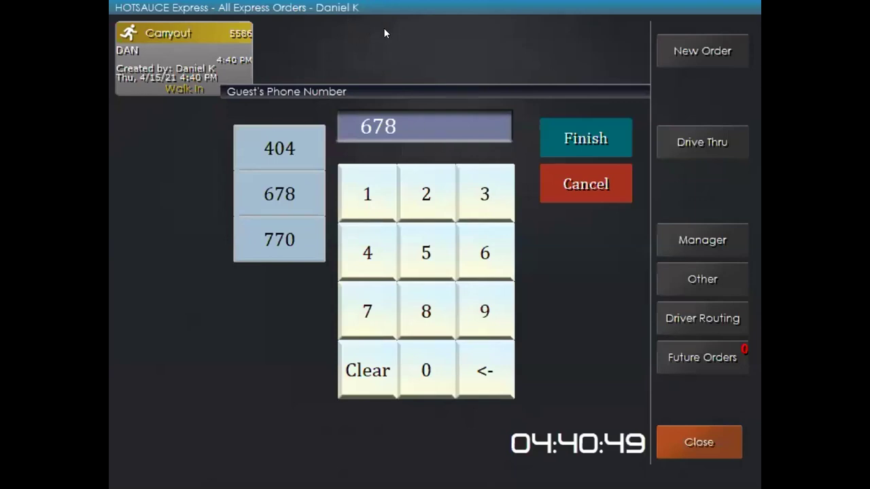
# Finish the guest's phone number to load their existing customer details and history.
pyautogui.tripleClick(359, 245)
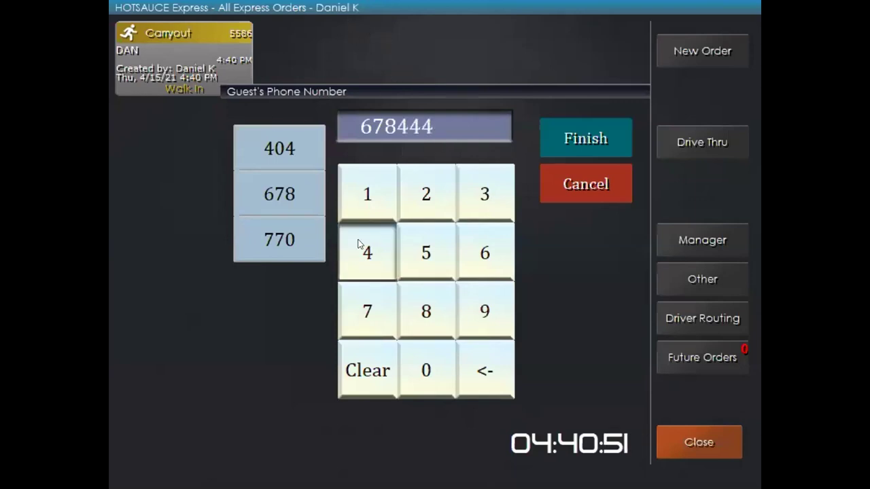
pyautogui.tripleClick(358, 243)
pyautogui.click(358, 244)
pyautogui.click(586, 138)
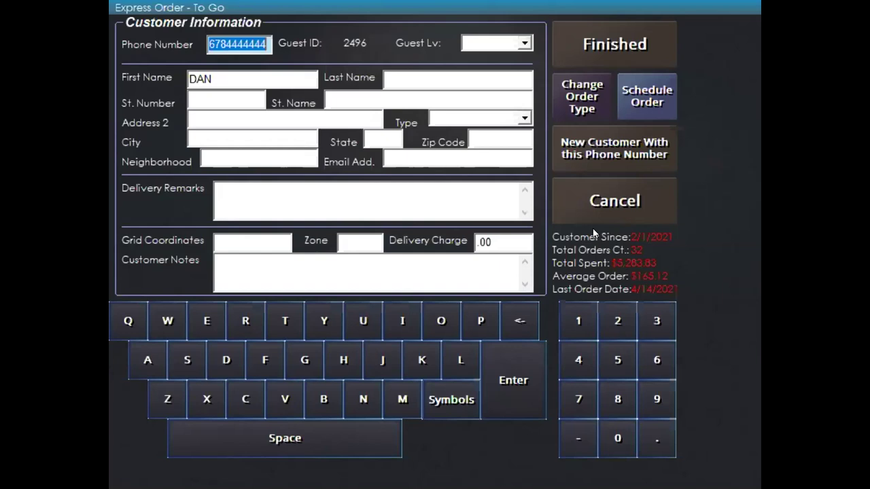
# Try scheduling pickup for May 17, 2022, then discard it and open the empty order 5587.
pyautogui.click(646, 96)
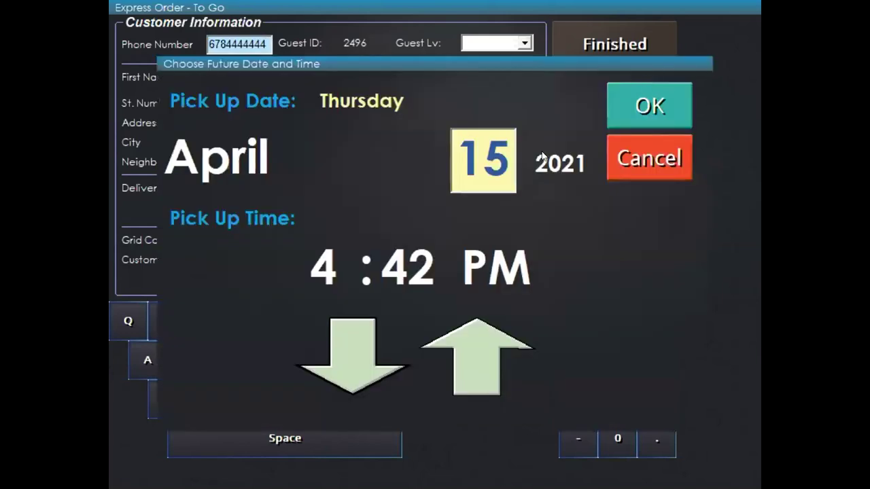
pyautogui.click(320, 271)
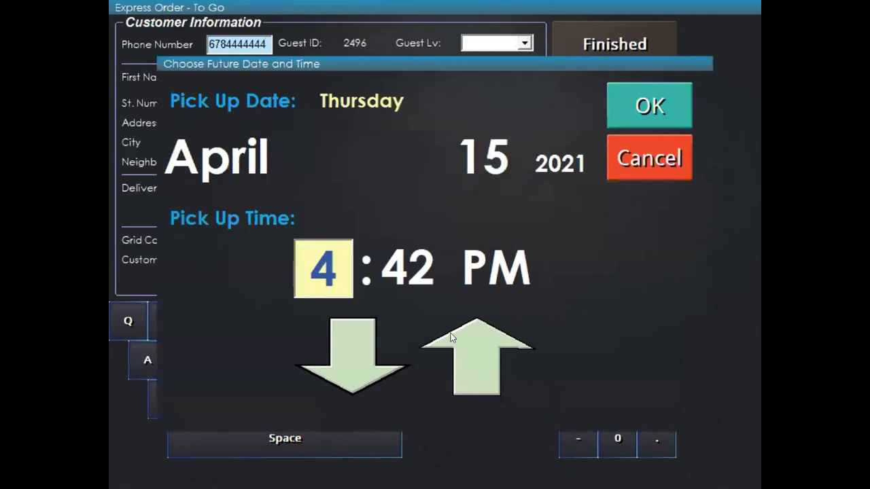
pyautogui.click(476, 347)
pyautogui.click(475, 345)
pyautogui.click(475, 187)
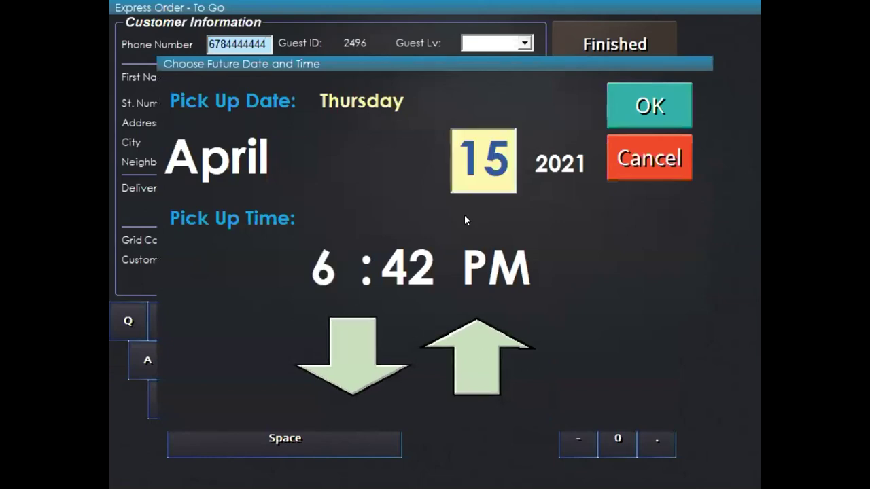
pyautogui.click(468, 349)
pyautogui.click(467, 349)
pyautogui.click(231, 155)
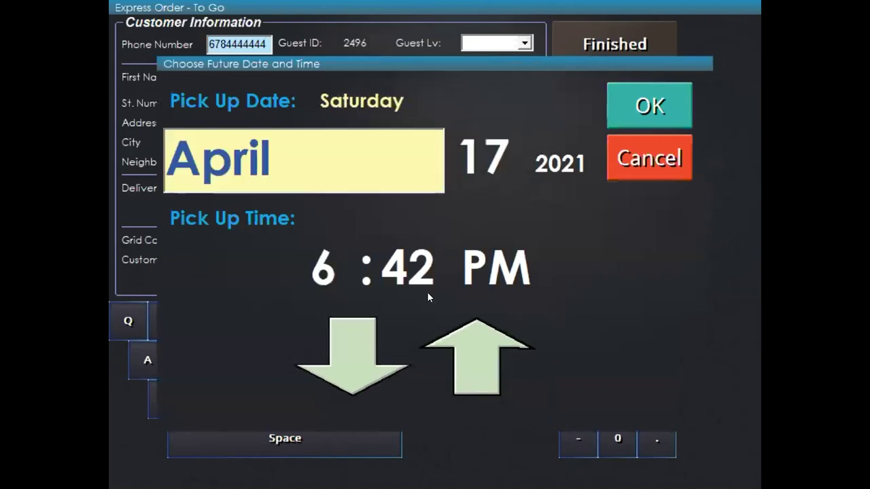
pyautogui.click(467, 347)
pyautogui.click(549, 162)
pyautogui.click(469, 345)
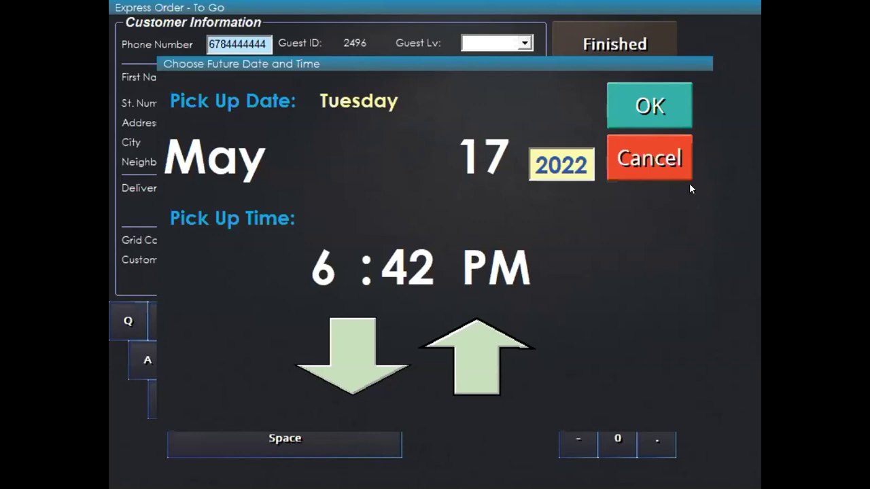
pyautogui.click(666, 153)
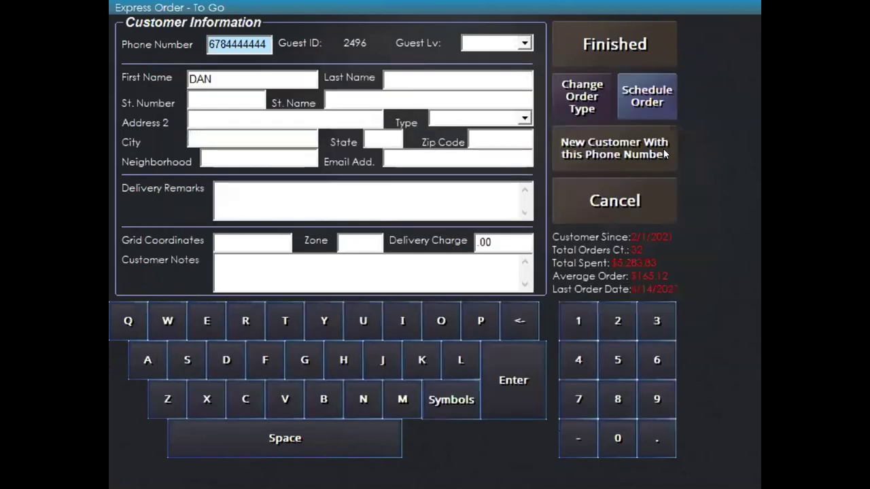
pyautogui.click(633, 29)
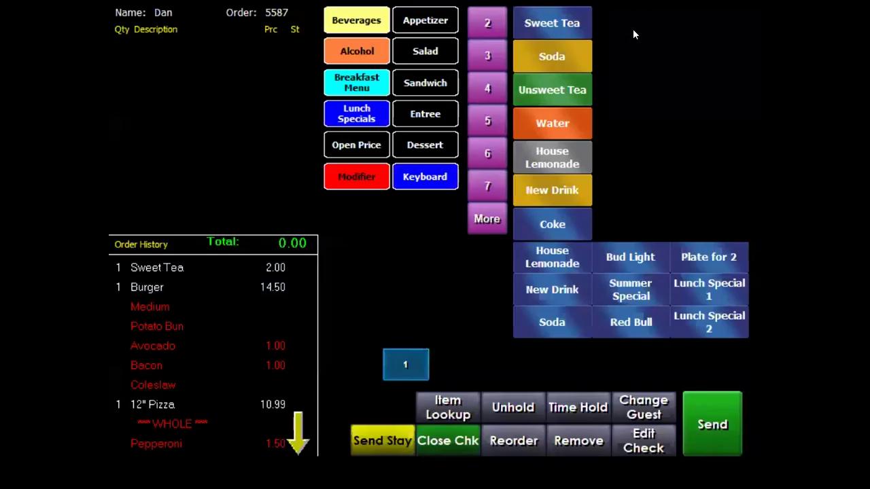
# Reorder Sweet Tea, Burger, 12" Pizza and Meatloaf from history and send order 5587.
pyautogui.click(150, 267)
pyautogui.click(152, 287)
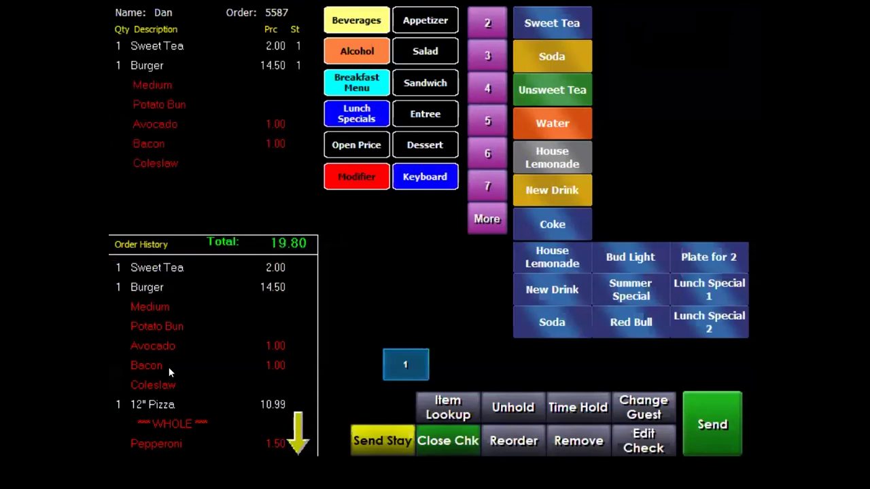
pyautogui.click(157, 404)
pyautogui.click(297, 435)
pyautogui.click(297, 435)
pyautogui.click(297, 434)
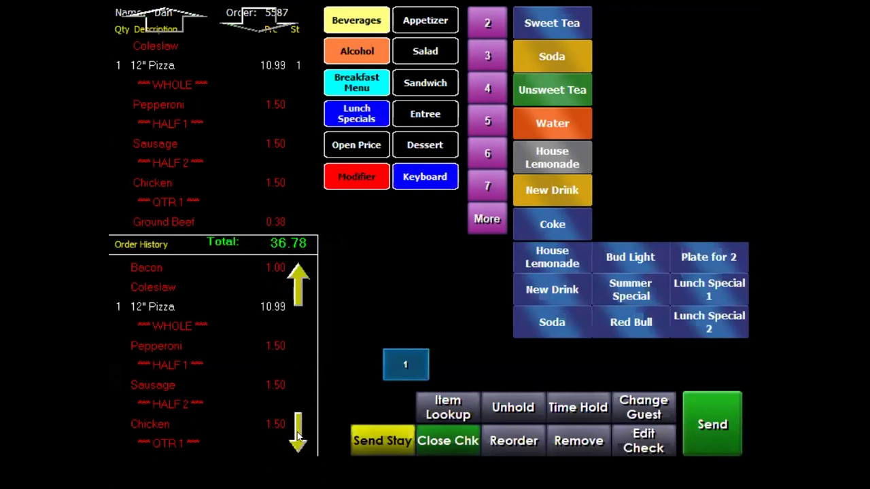
pyautogui.click(306, 431)
pyautogui.click(306, 431)
pyautogui.click(306, 431)
pyautogui.click(306, 431)
pyautogui.click(168, 404)
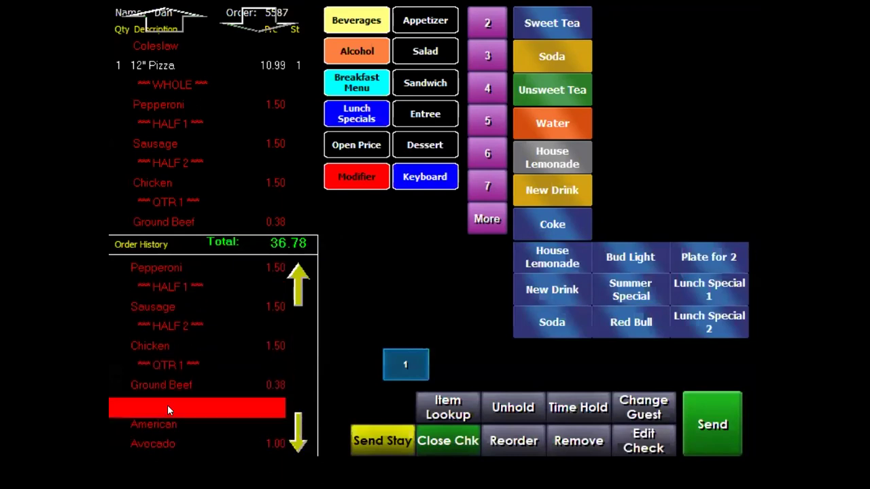
pyautogui.click(716, 405)
pyautogui.click(152, 122)
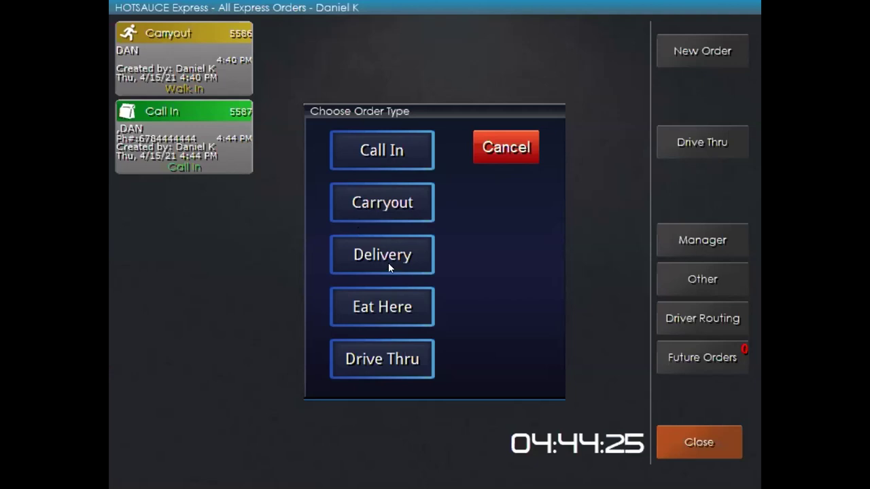
# Start a Delivery order for the guest found by phone and set the delivery charge to 8.00.
pyautogui.click(371, 265)
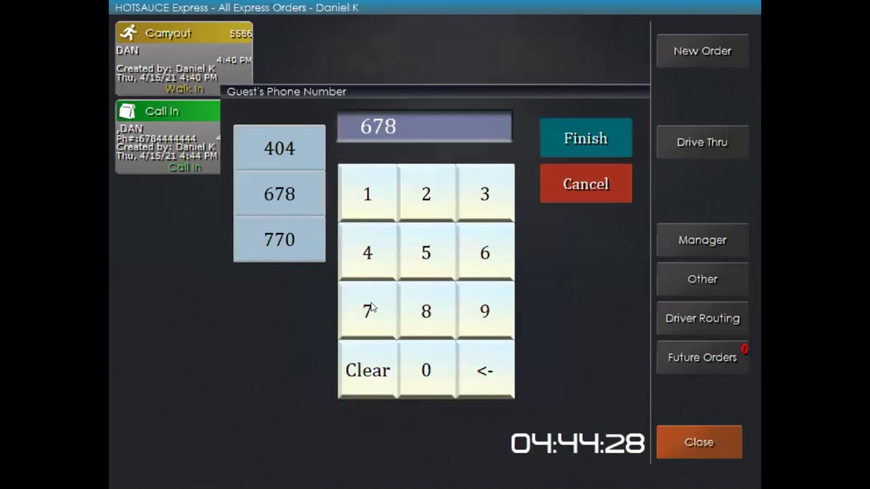
pyautogui.click(371, 307)
pyautogui.click(371, 307)
pyautogui.click(371, 307)
pyautogui.click(371, 308)
pyautogui.click(371, 307)
pyautogui.click(371, 307)
pyautogui.click(371, 307)
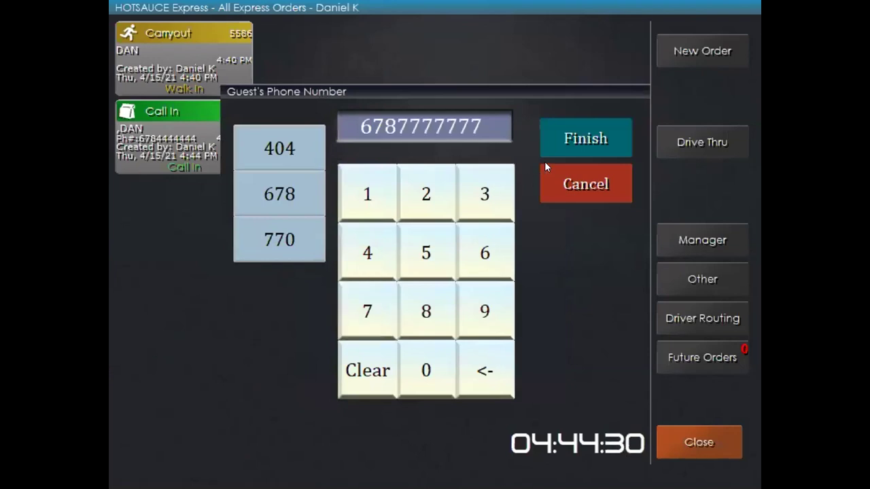
pyautogui.click(561, 138)
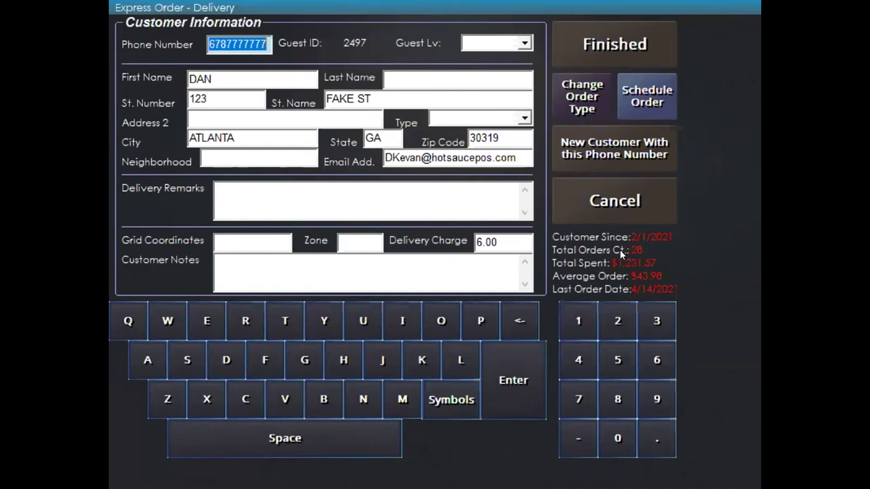
pyautogui.click(513, 234)
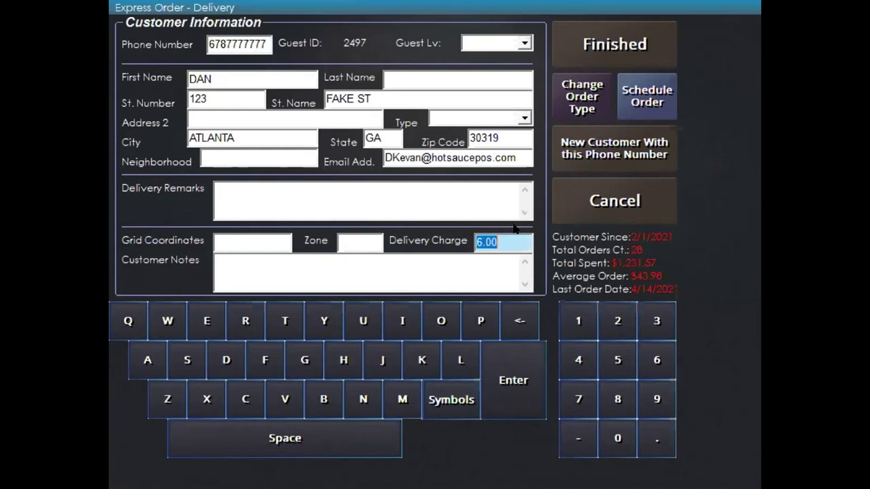
pyautogui.write('8.00')
# Reorder Burger, French Fries and 12" Pizza from history and send delivery order 5588.
pyautogui.click(596, 32)
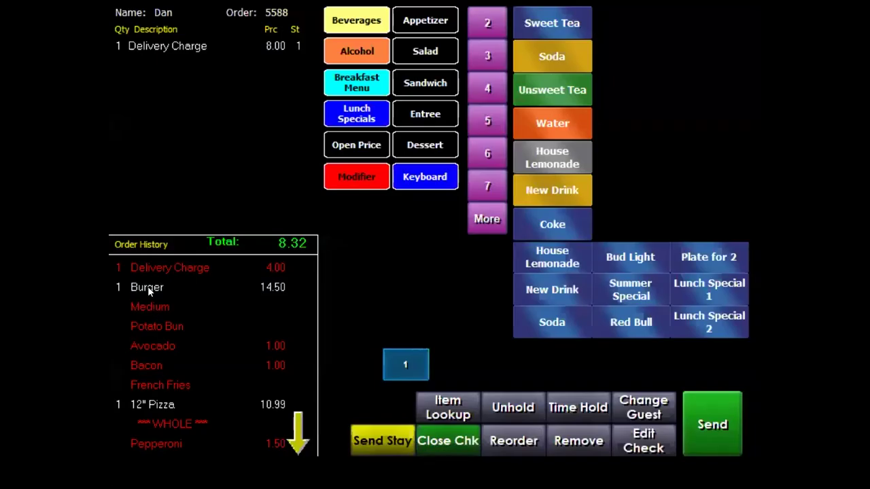
pyautogui.click(147, 287)
pyautogui.click(157, 400)
pyautogui.click(163, 408)
pyautogui.click(297, 439)
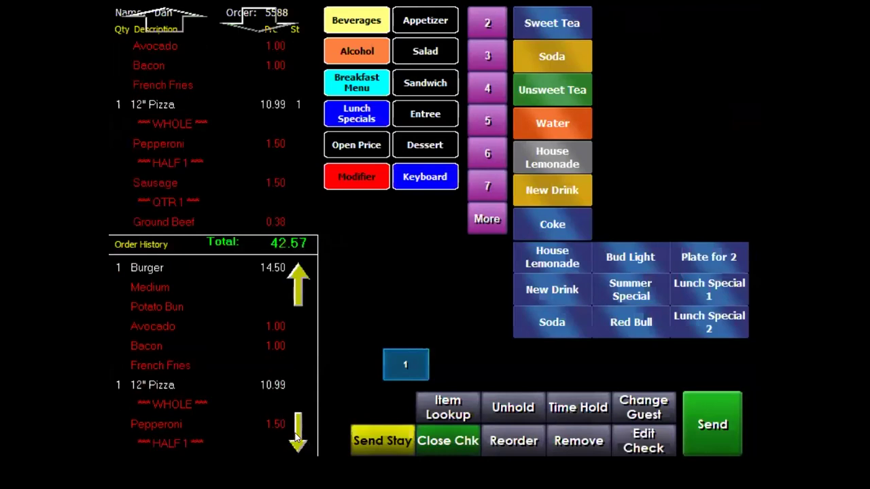
pyautogui.click(162, 386)
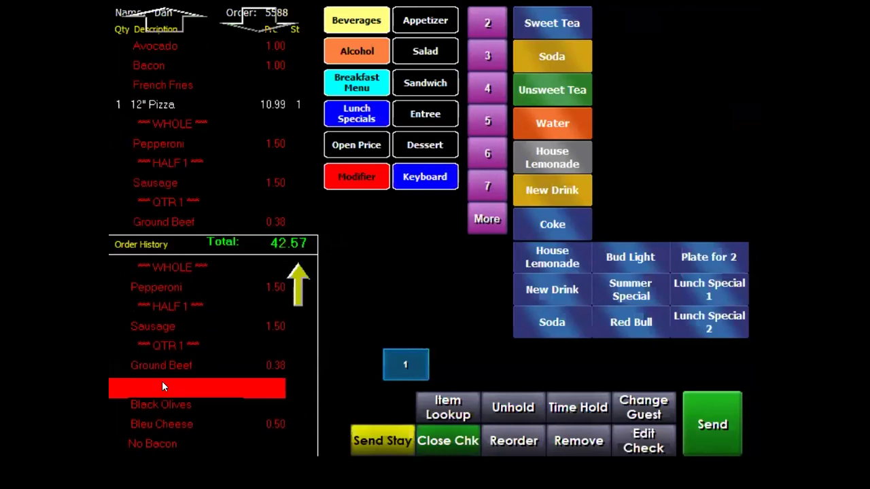
pyautogui.click(698, 409)
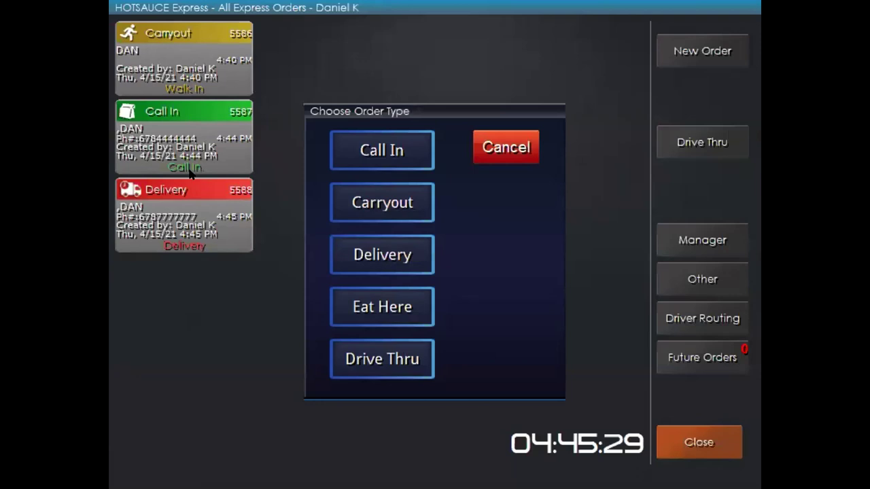
# Dismiss the order type prompt and close HotSauce Express.
pyautogui.click(495, 147)
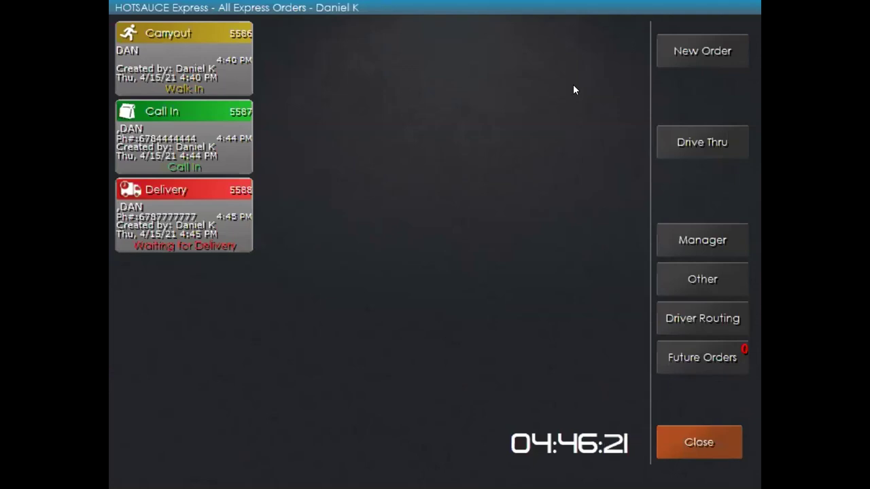
pyautogui.click(722, 440)
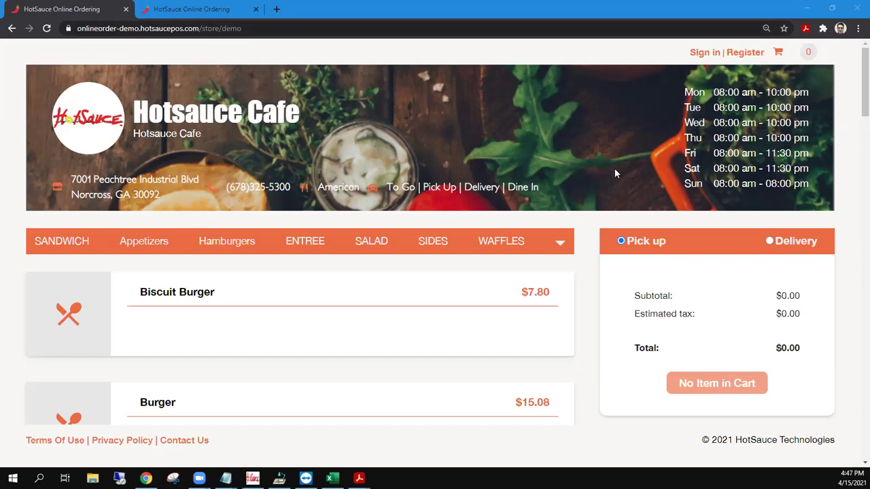
pyautogui.click(770, 243)
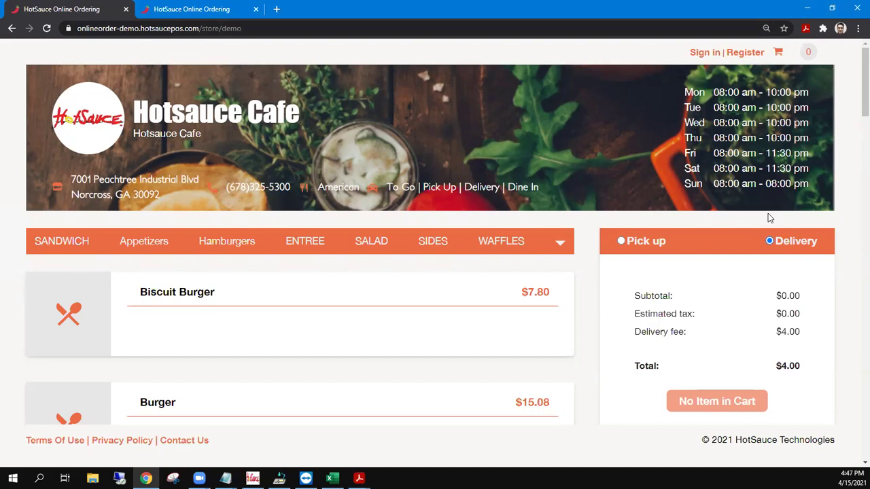
pyautogui.click(621, 241)
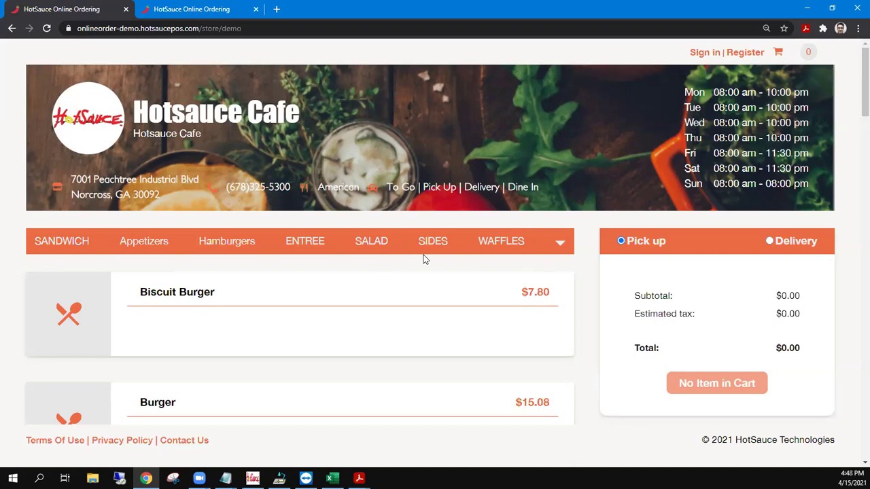
# Browse the Appetizers, Hamburgers, ENTREE, SALAD, SIDES and WAFFLES menu categories.
pyautogui.click(139, 243)
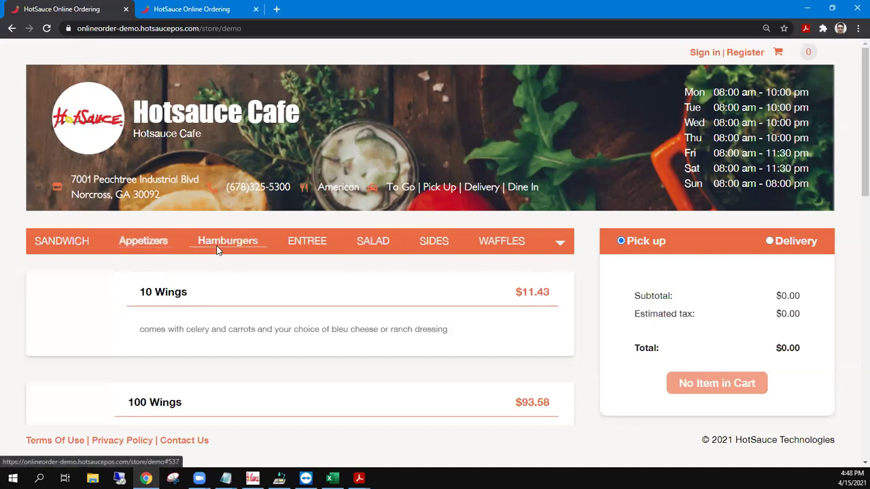
pyautogui.click(218, 249)
pyautogui.click(314, 238)
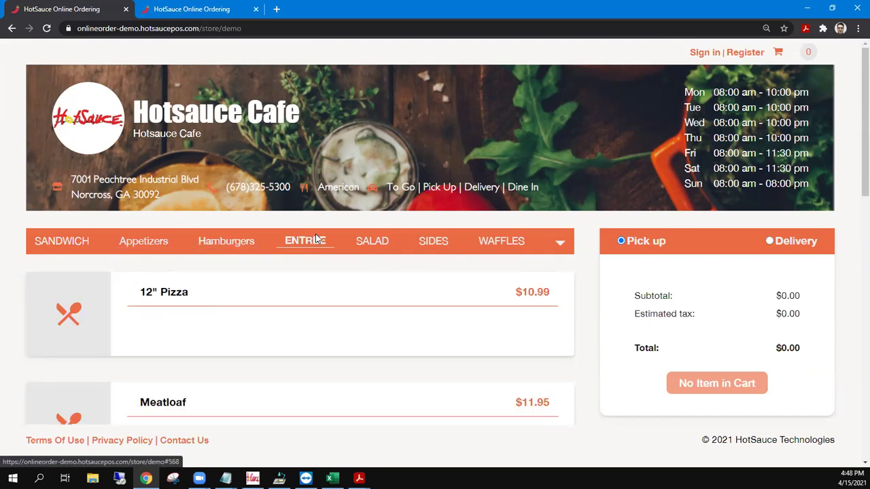
pyautogui.click(377, 242)
pyautogui.click(441, 245)
pyautogui.click(485, 243)
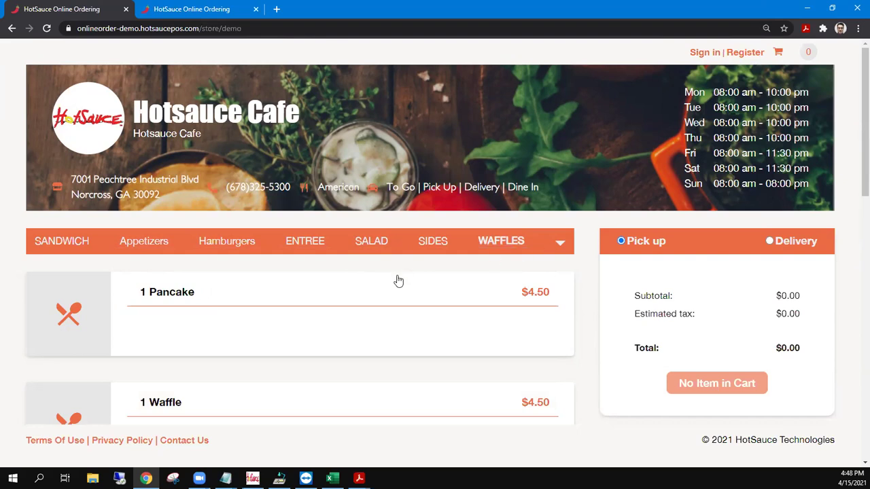
# Adjust the browser zoom in and out, settling at 110%.
pyautogui.hotkey('ctrl', '-')
pyautogui.hotkey('ctrl', '+')
pyautogui.hotkey('ctrl', '+')
pyautogui.hotkey('ctrl', '+')
pyautogui.hotkey('ctrl', '+')
pyautogui.hotkey('ctrl', '+')
pyautogui.hotkey('ctrl', '+')
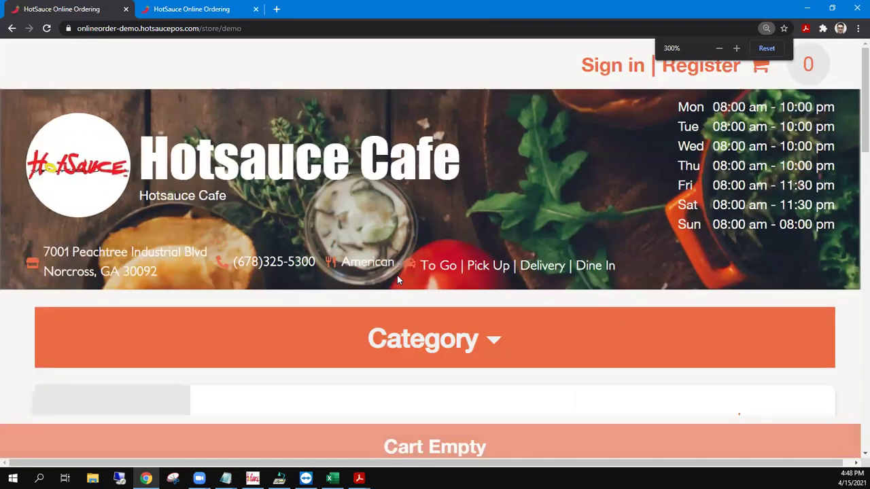
pyautogui.hotkey('ctrl', '-')
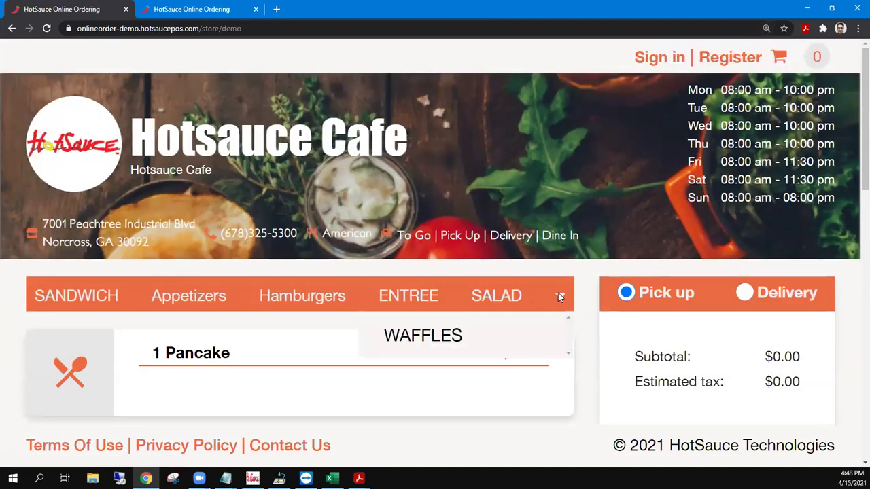
pyautogui.hotkey('ctrl', '+')
pyautogui.moveTo(485, 340)
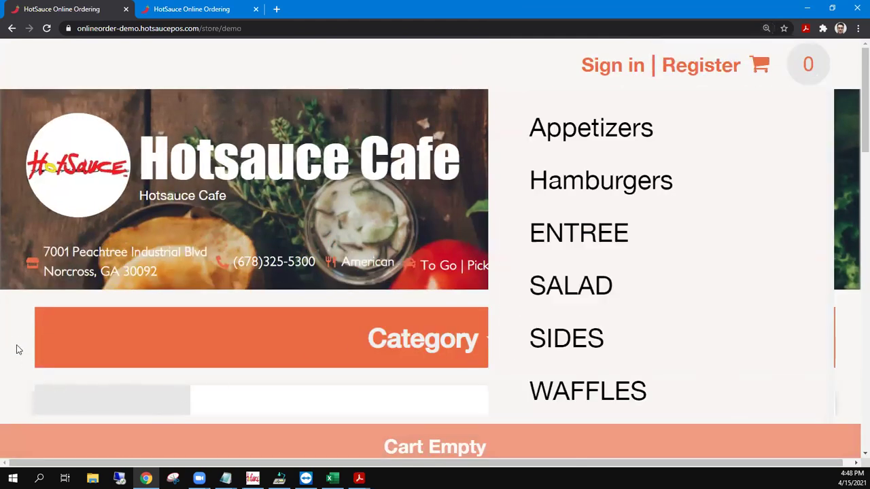
pyautogui.hotkey('ctrl', '-')
pyautogui.hotkey('ctrl', '-')
pyautogui.hotkey('ctrl', '-')
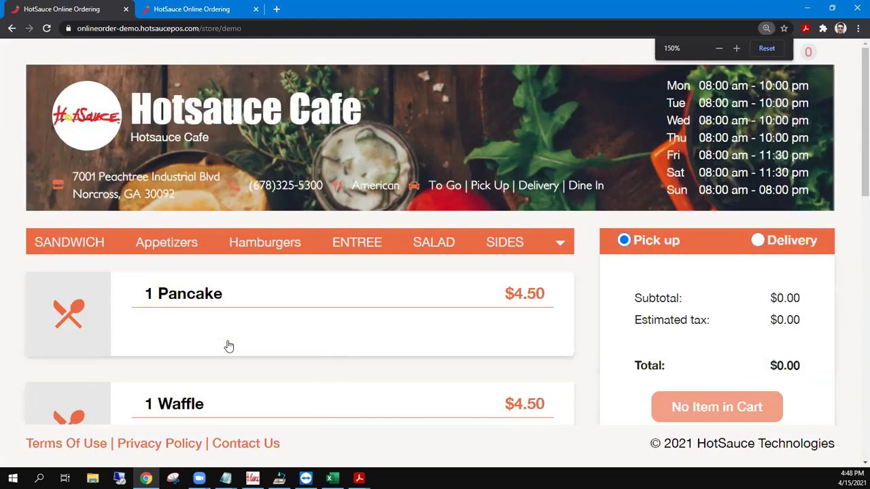
pyautogui.hotkey('ctrl', '-')
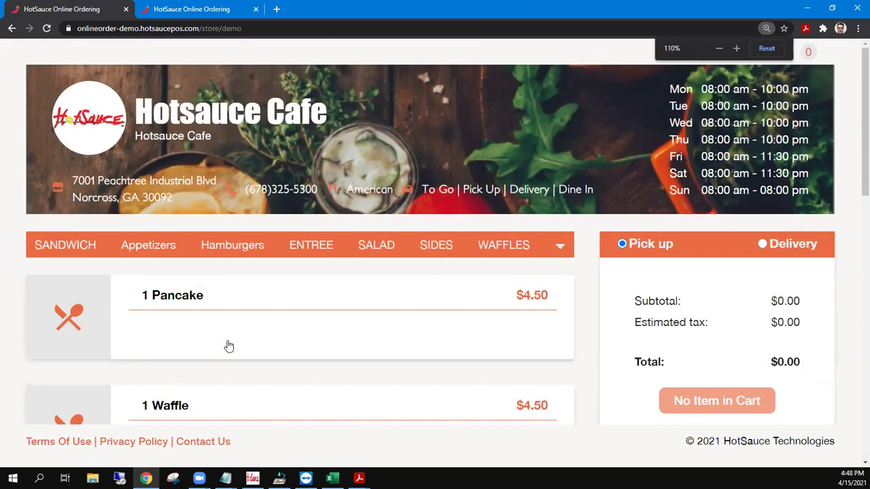
# Revisit ENTREE and Appetizers, then open the Biscuit Burger from the SANDWICH category.
pyautogui.click(317, 247)
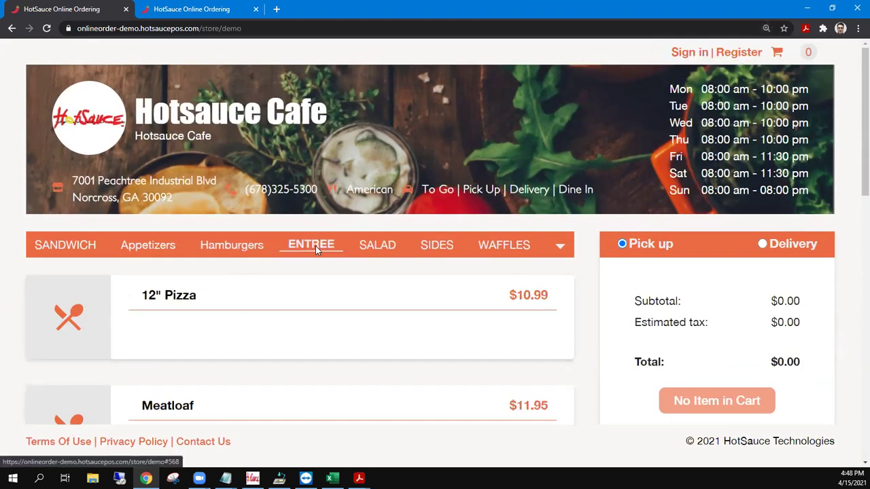
pyautogui.click(168, 247)
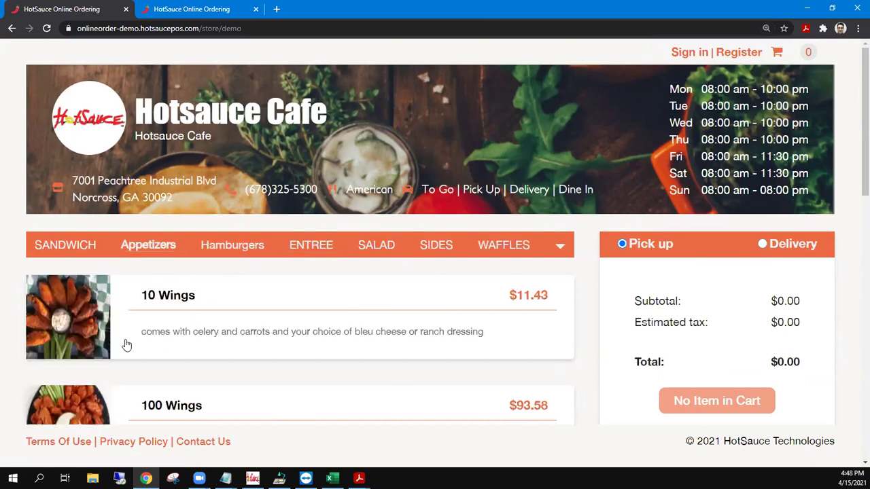
pyautogui.click(76, 247)
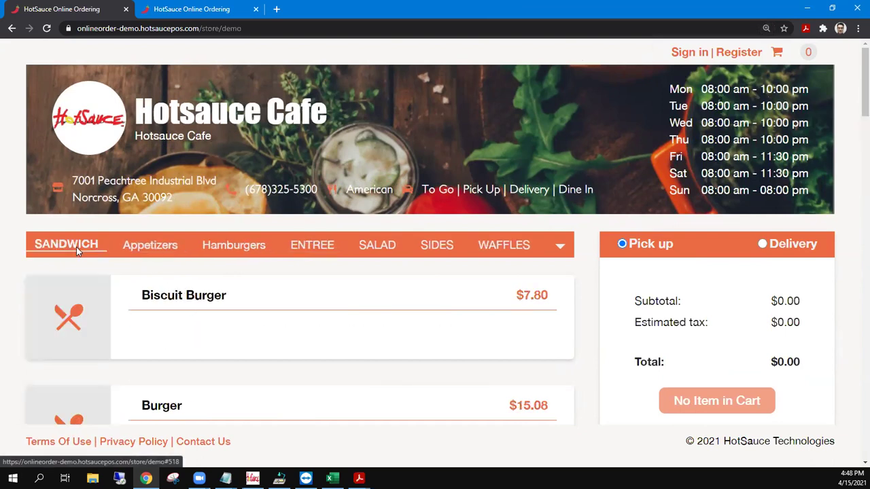
pyautogui.click(181, 307)
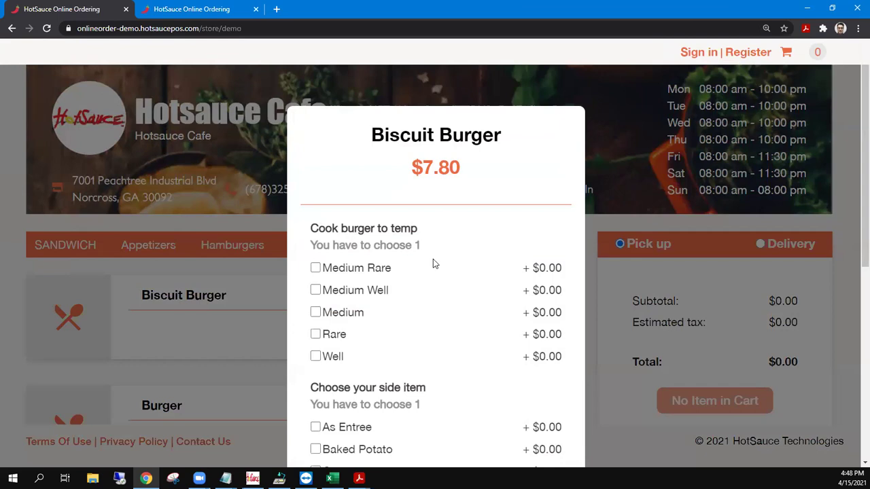
pyautogui.scroll(-5, 433, 262)
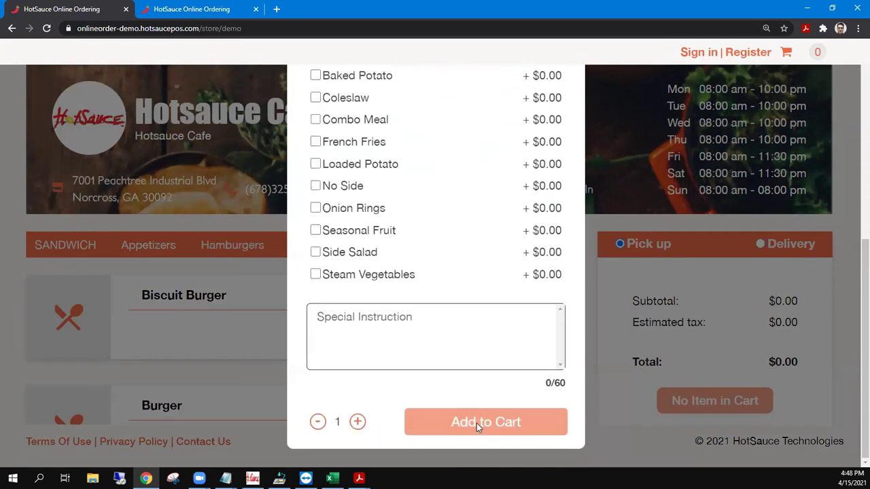
pyautogui.scroll(3, 414, 276)
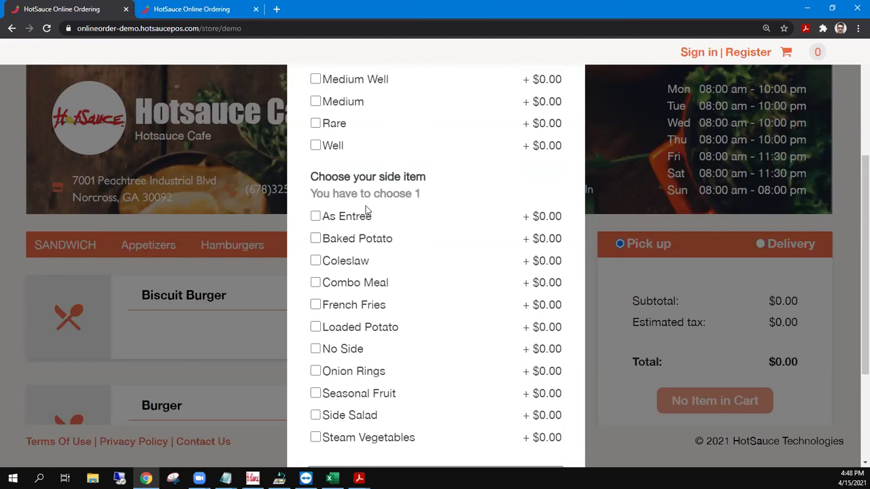
pyautogui.scroll(3, 365, 210)
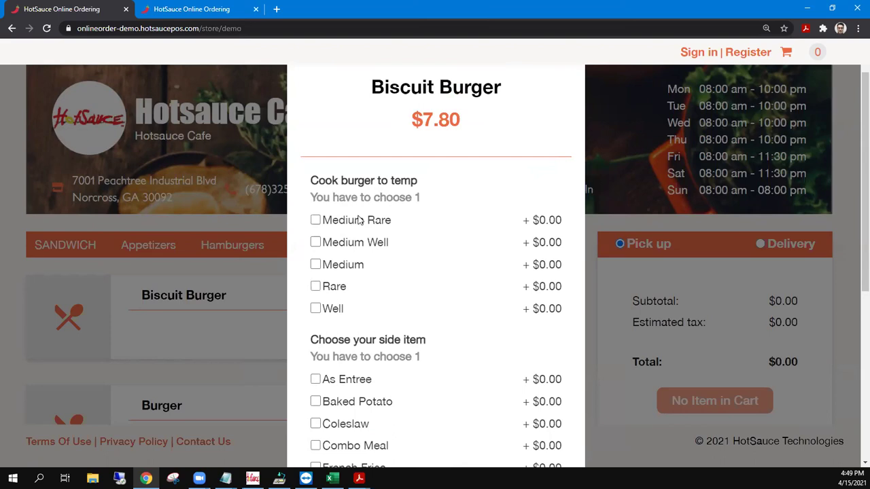
# Choose Medium as the burger temperature and Coleslaw as the side.
pyautogui.click(316, 265)
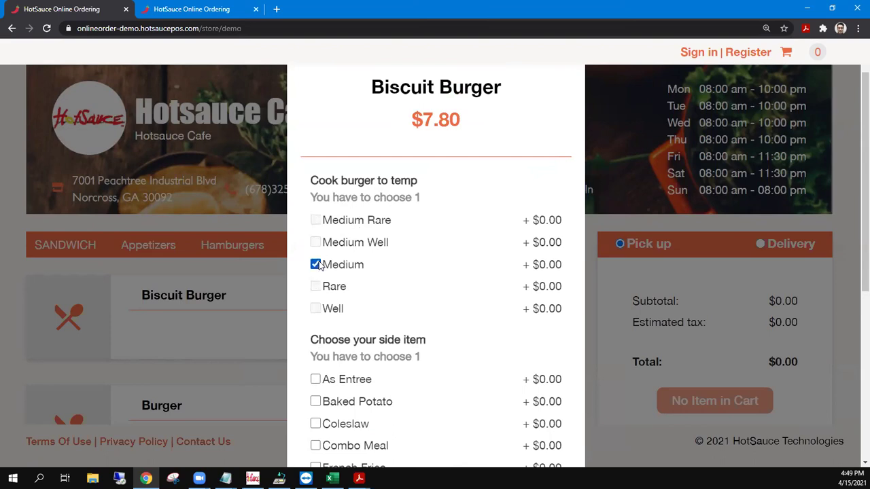
pyautogui.scroll(-2, 317, 265)
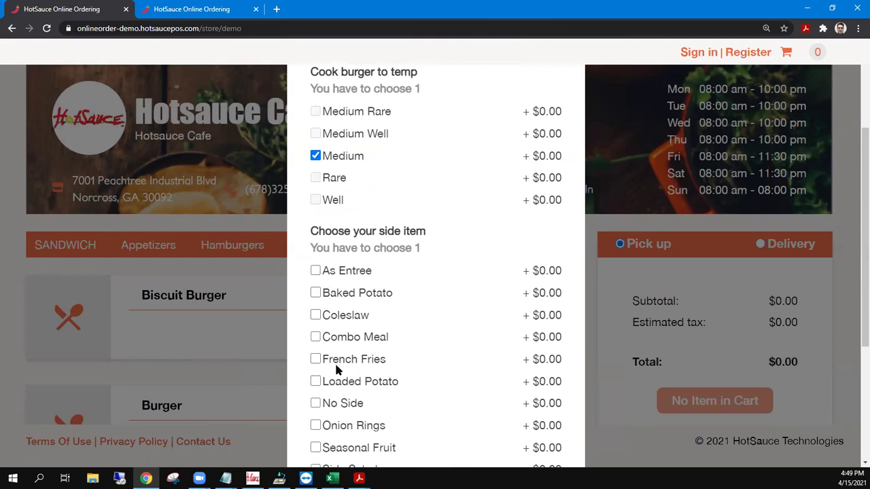
pyautogui.click(315, 314)
pyautogui.scroll(-1, 423, 311)
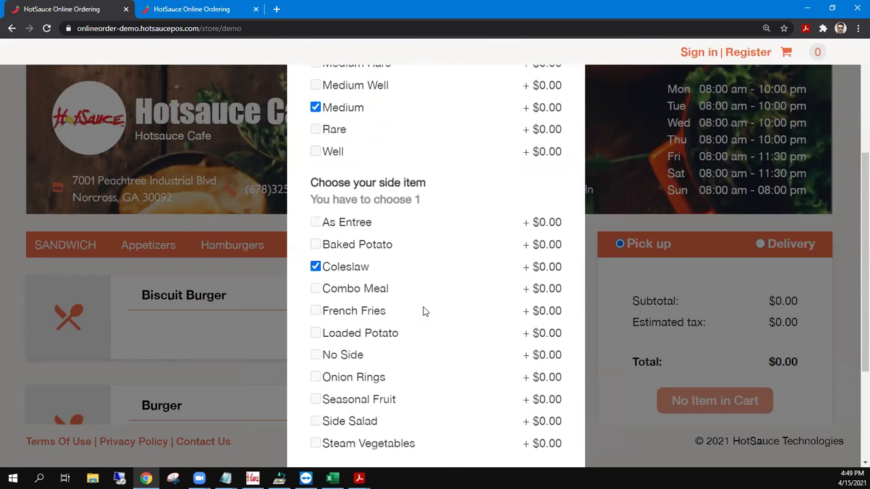
pyautogui.scroll(-3, 423, 311)
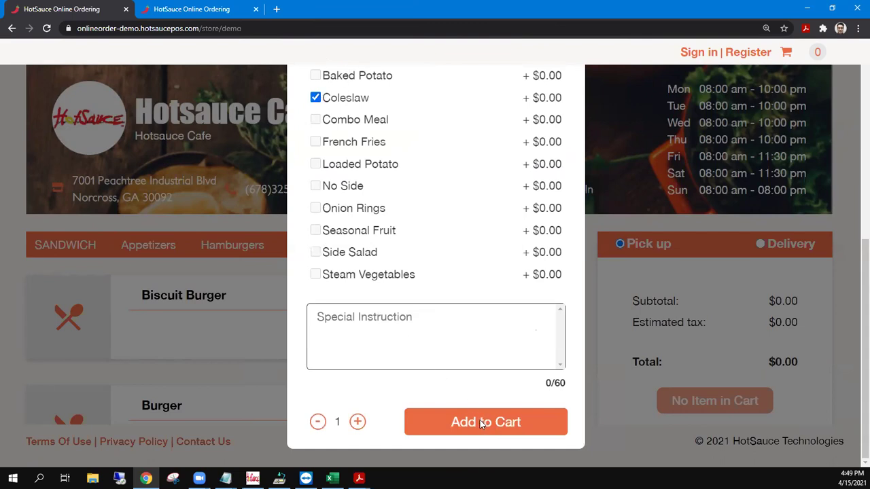
# Enter 'Add ranch, extra bacon' as a special instruction, clear it, and add the burger to the cart.
pyautogui.click(380, 315)
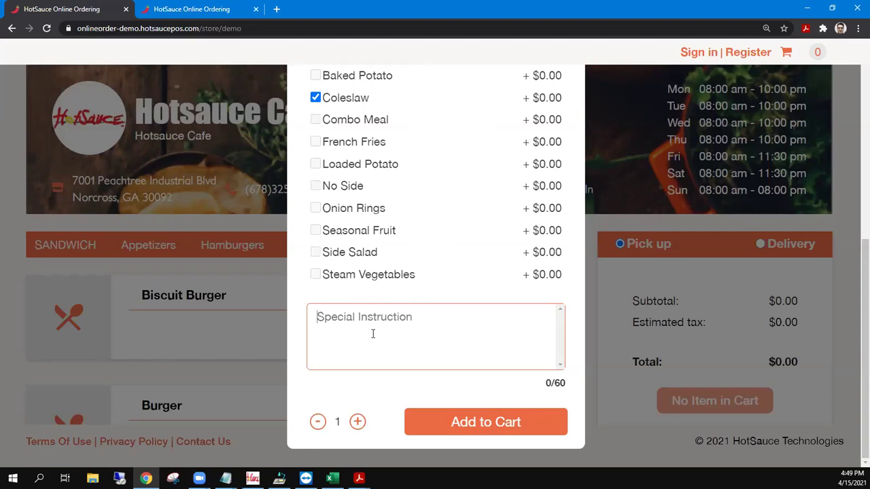
pyautogui.write('Add ranch, extra bacon')
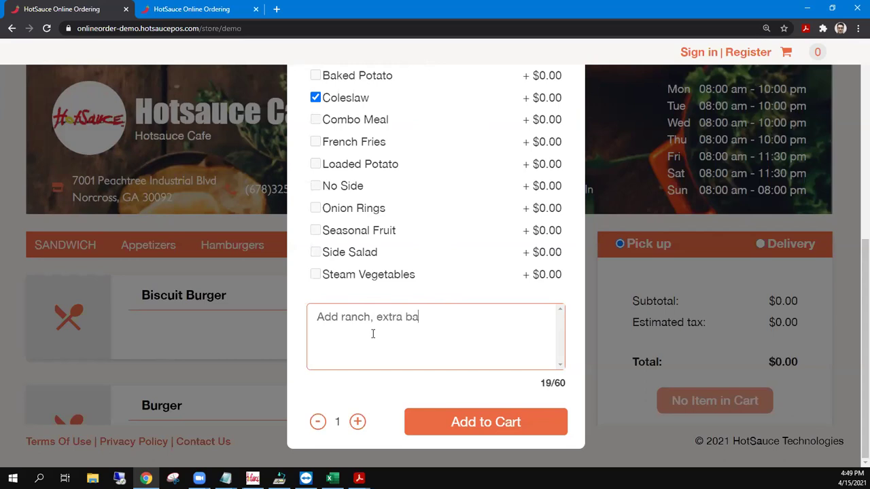
pyautogui.hotkey('ctrl', 'a')
pyautogui.press('BackSpace')
pyautogui.click(479, 422)
# Add three orders of 10 Wings from Appetizers, then proceed to the cart.
pyautogui.scroll(-1, 686, 319)
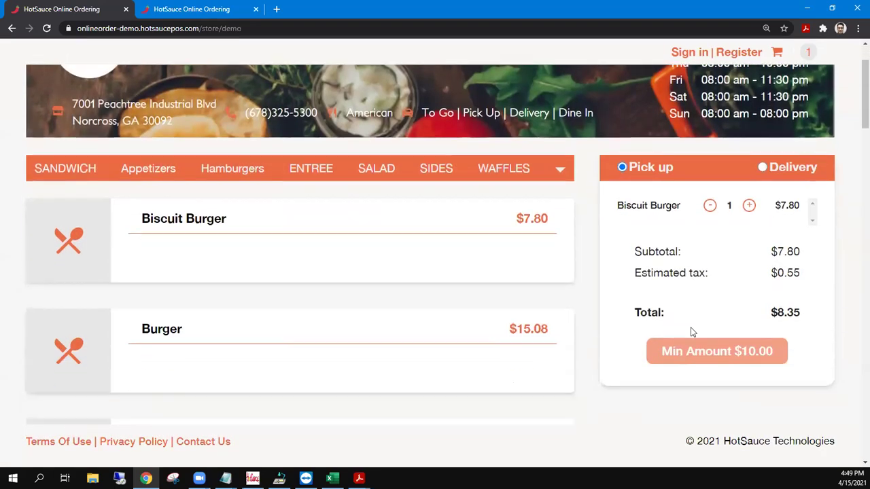
pyautogui.scroll(-1, 691, 331)
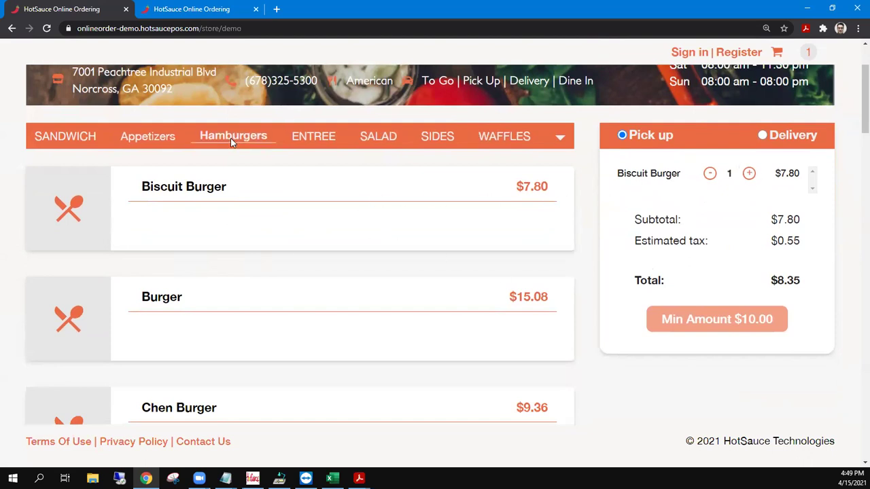
pyautogui.click(144, 137)
pyautogui.click(217, 312)
pyautogui.click(356, 352)
pyautogui.click(356, 352)
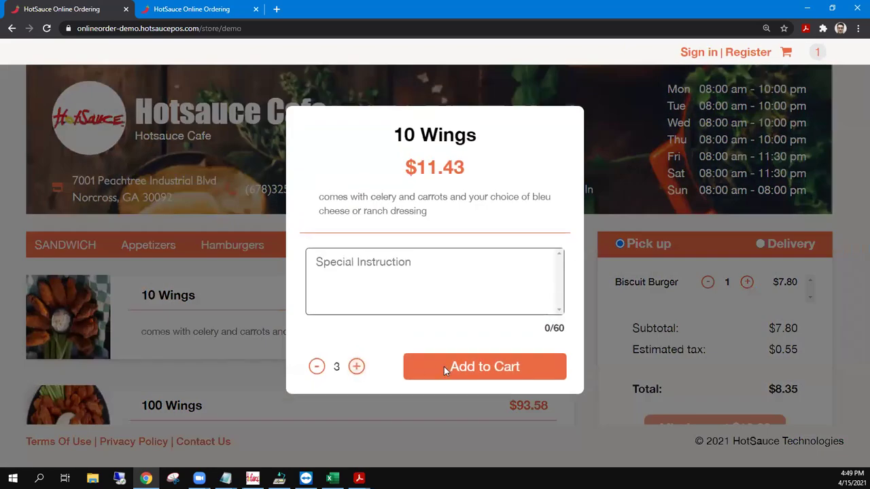
pyautogui.click(443, 366)
pyautogui.scroll(-2, 683, 340)
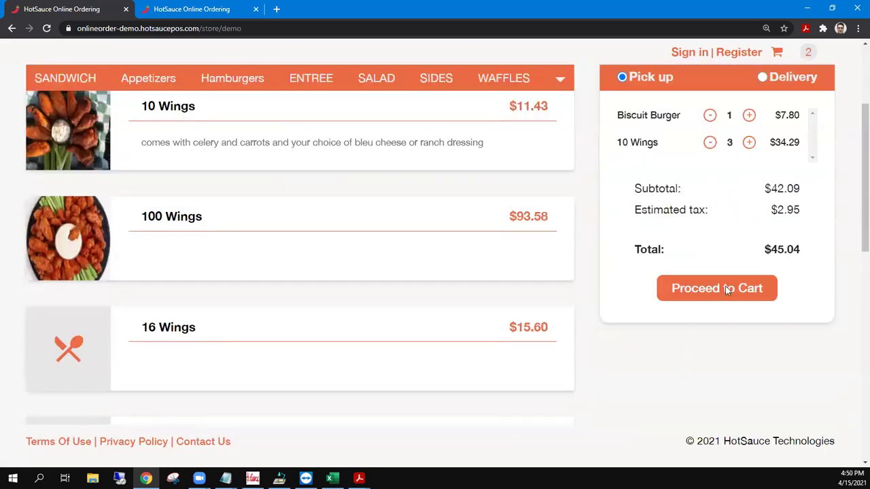
pyautogui.click(717, 287)
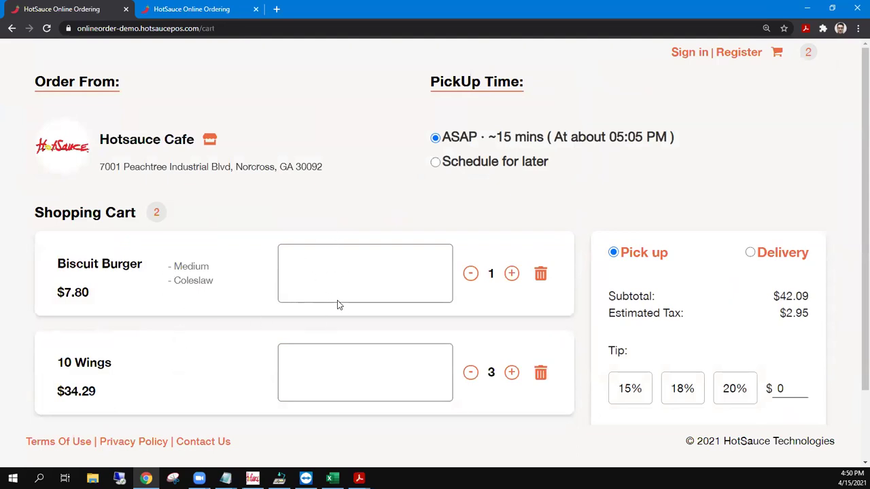
# Raise the Biscuit Burger quantity to 2 and remove the 10 Wings.
pyautogui.click(511, 273)
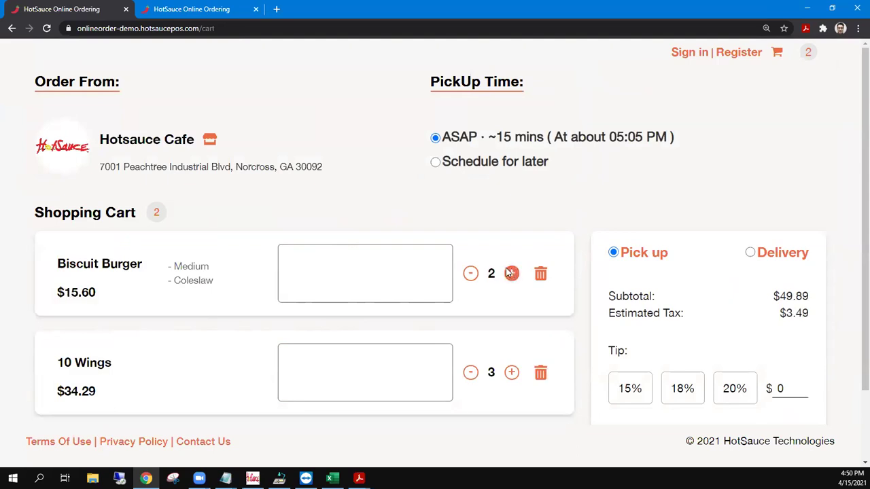
pyautogui.click(537, 371)
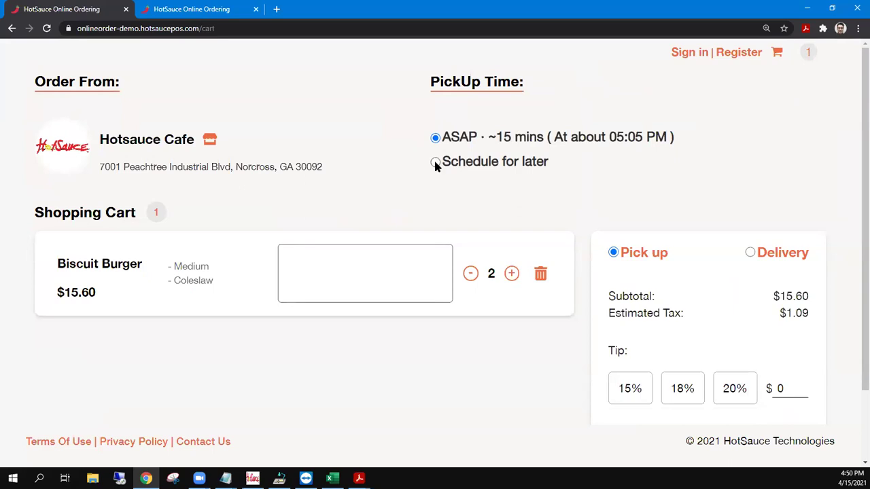
# Switch pickup to Schedule for later, then back to ASAP.
pyautogui.click(435, 163)
pyautogui.click(483, 190)
pyautogui.click(435, 163)
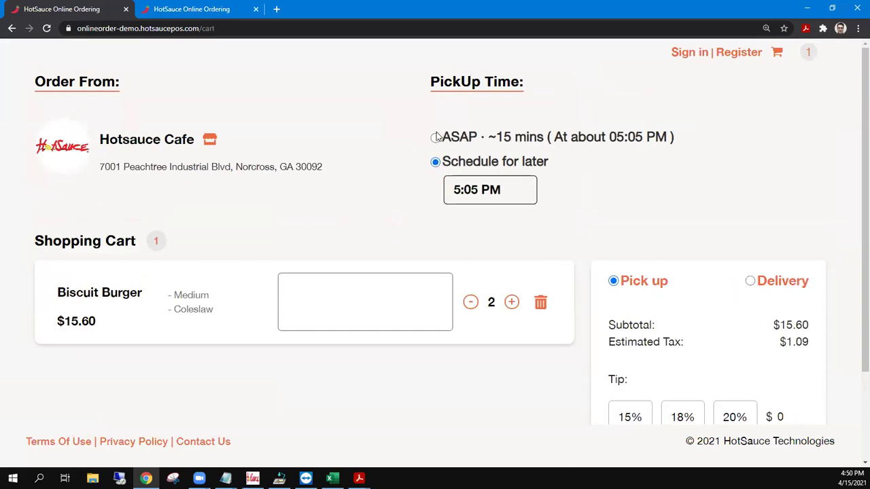
pyautogui.click(435, 138)
# Try the 18%, 15% and 20% tips, then enter a custom $5.00 tip.
pyautogui.scroll(-2, 542, 210)
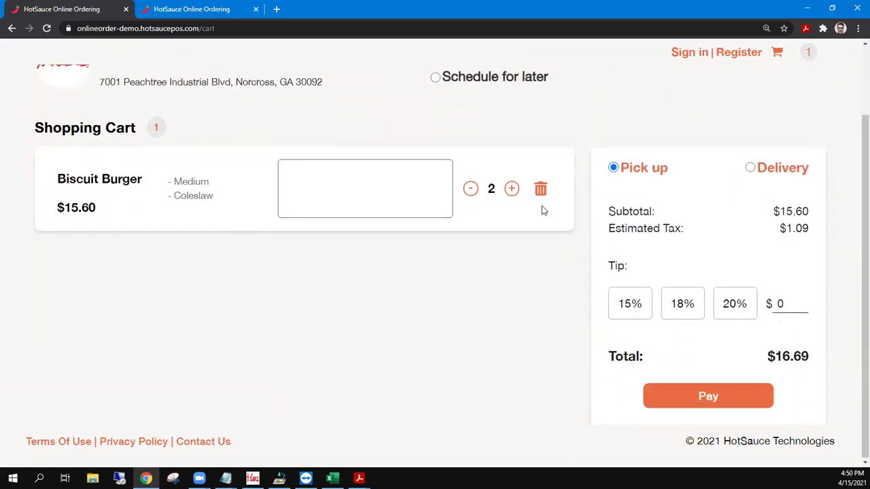
pyautogui.click(680, 311)
pyautogui.click(637, 302)
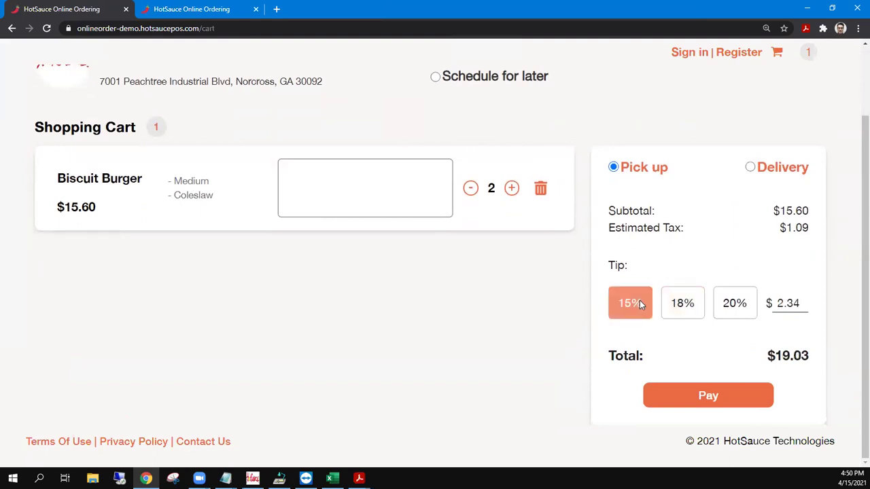
pyautogui.click(721, 301)
pyautogui.click(739, 303)
pyautogui.write('5.00')
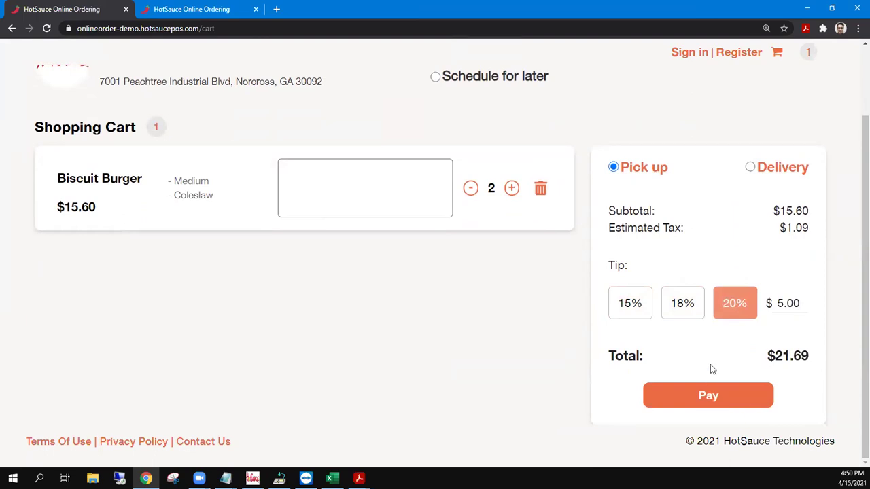
pyautogui.scroll(2, 721, 238)
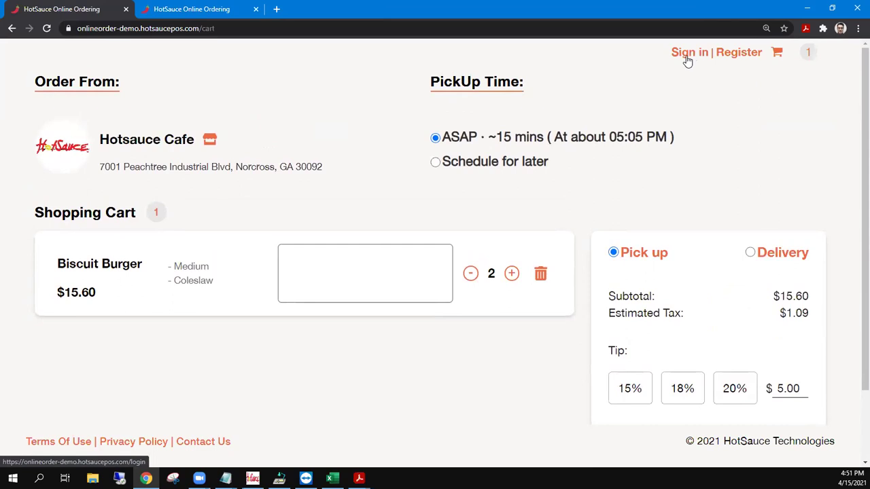
pyautogui.scroll(-2, 693, 169)
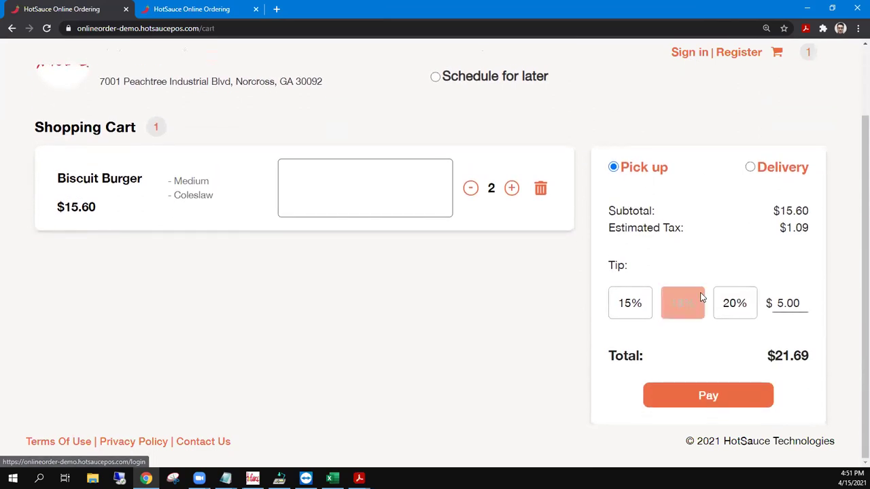
# Start checkout and fill in the customer's name, e-mail and phone number.
pyautogui.click(708, 395)
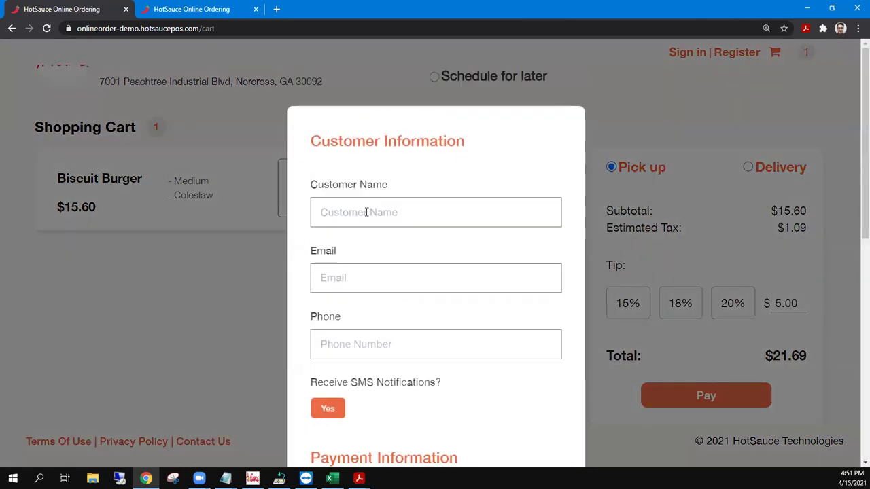
pyautogui.click(367, 212)
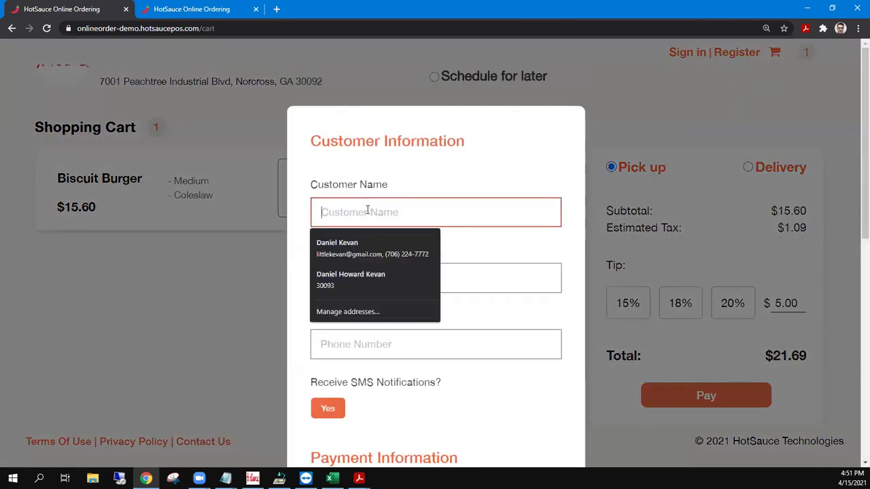
pyautogui.click(356, 277)
pyautogui.click(351, 277)
pyautogui.click(351, 309)
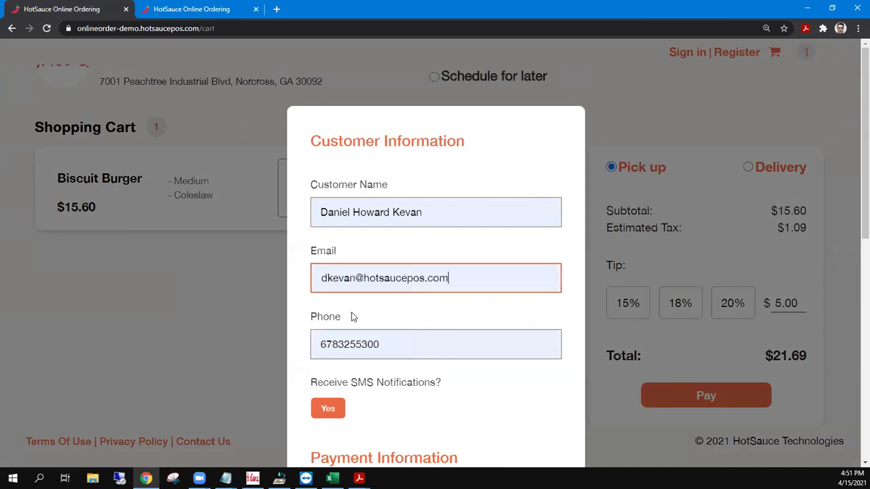
pyautogui.moveTo(404, 346); pyautogui.dragTo(308, 353)
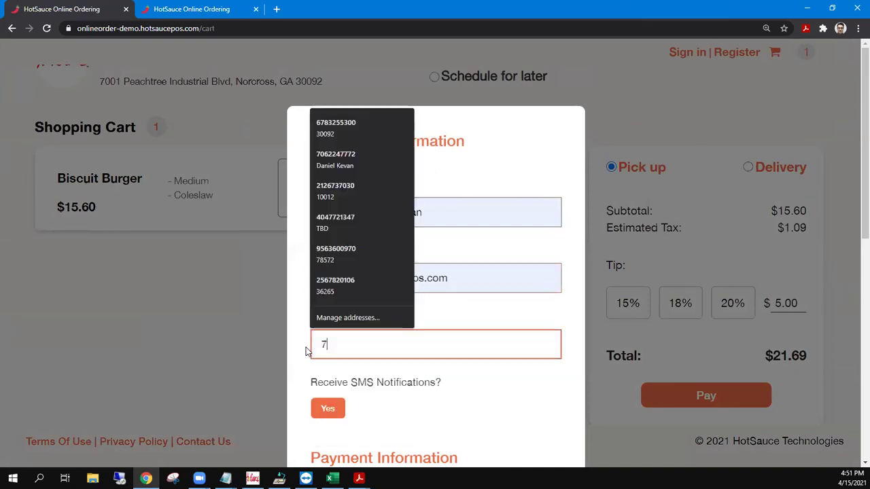
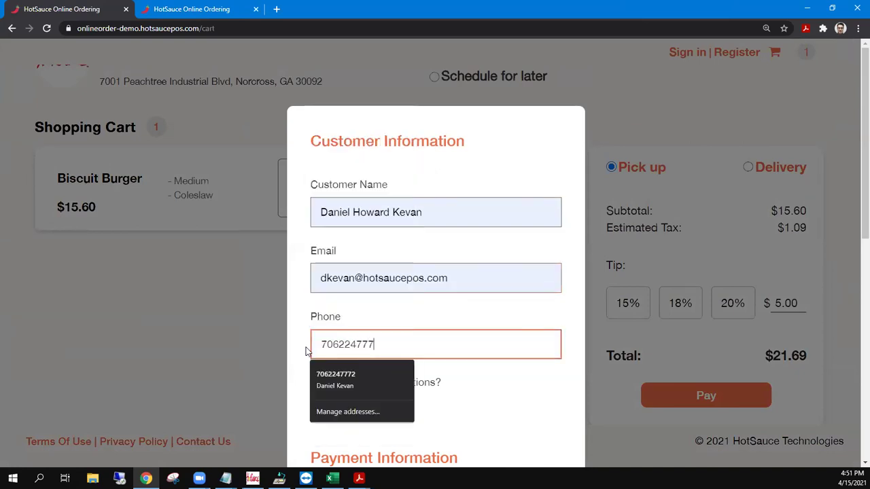
pyautogui.scroll(-3, 506, 302)
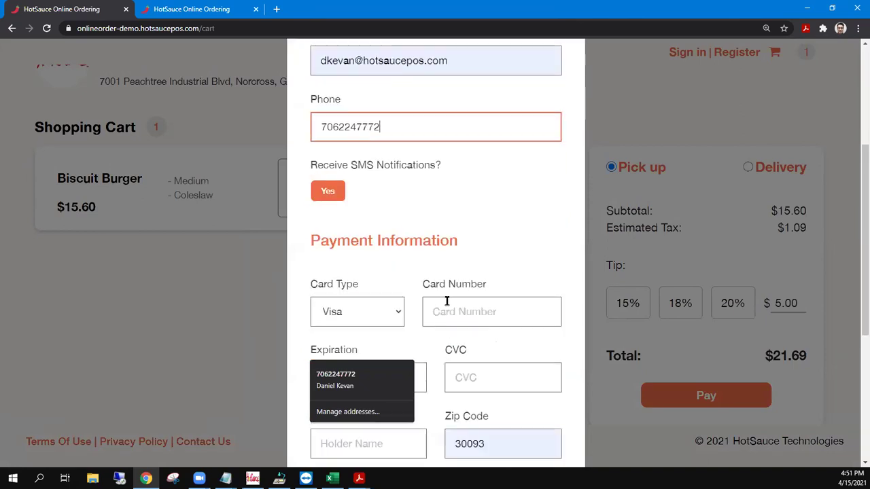
# Opt in to SMS order notifications with T-Mobile as the carrier.
pyautogui.click(330, 190)
pyautogui.click(360, 218)
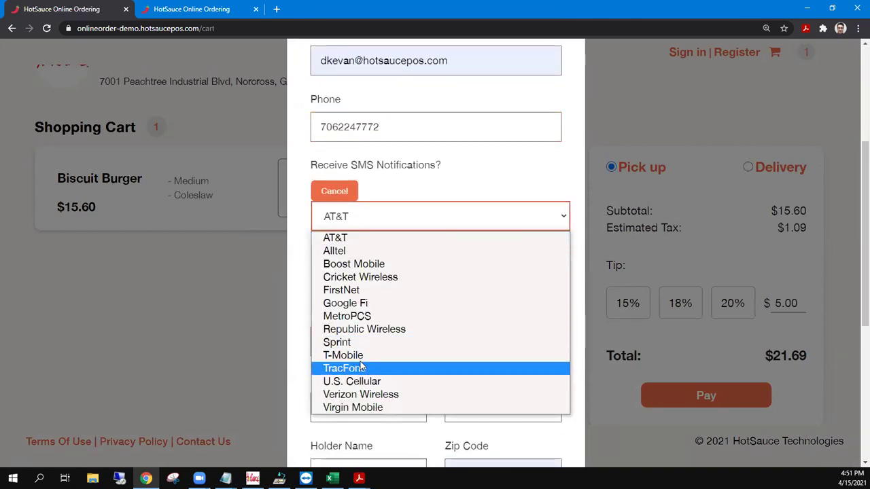
pyautogui.click(354, 353)
pyautogui.scroll(-1, 438, 249)
pyautogui.scroll(-3, 438, 249)
pyautogui.scroll(1, 455, 170)
# Enter the Visa card number, expiry 01/2022, the CVC and the card holder's name.
pyautogui.click(452, 92)
pyautogui.write('4111 1')
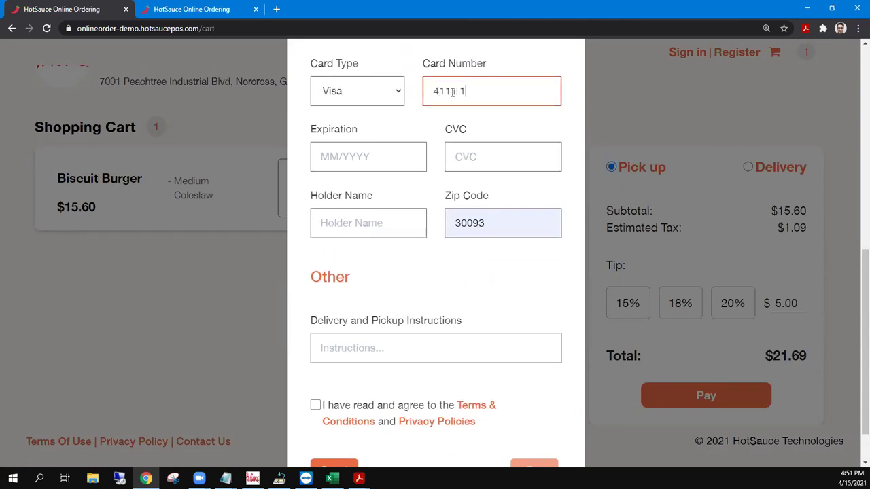
pyautogui.write('111 1111 1111')
pyautogui.press('Tab')
pyautogui.write('01 / 2022')
pyautogui.press('Tab')
pyautogui.write('123')
pyautogui.press('Tab')
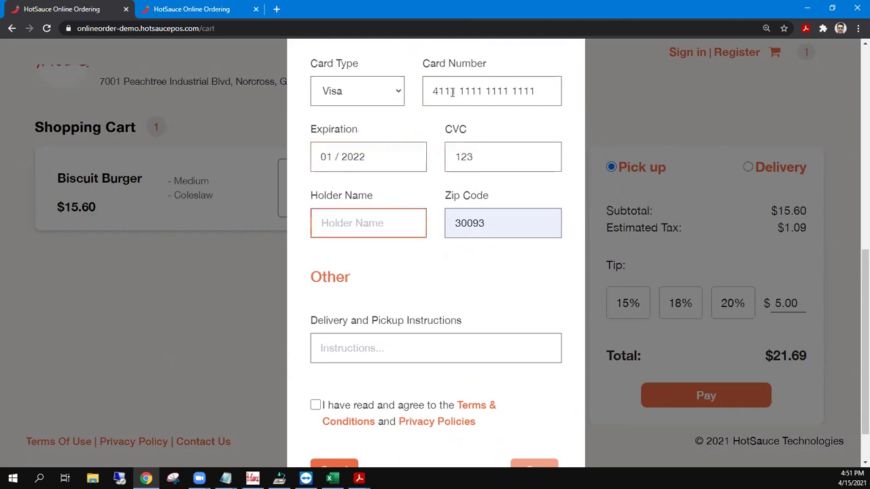
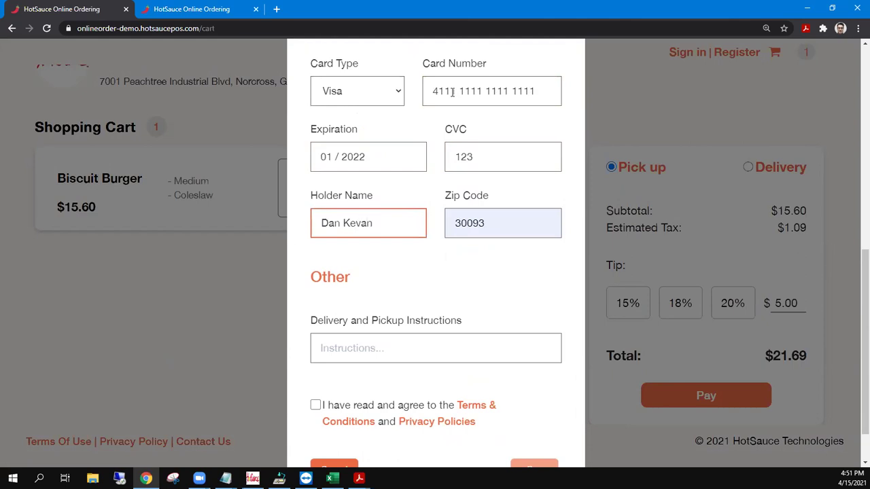
pyautogui.press('Tab')
pyautogui.press('Tab')
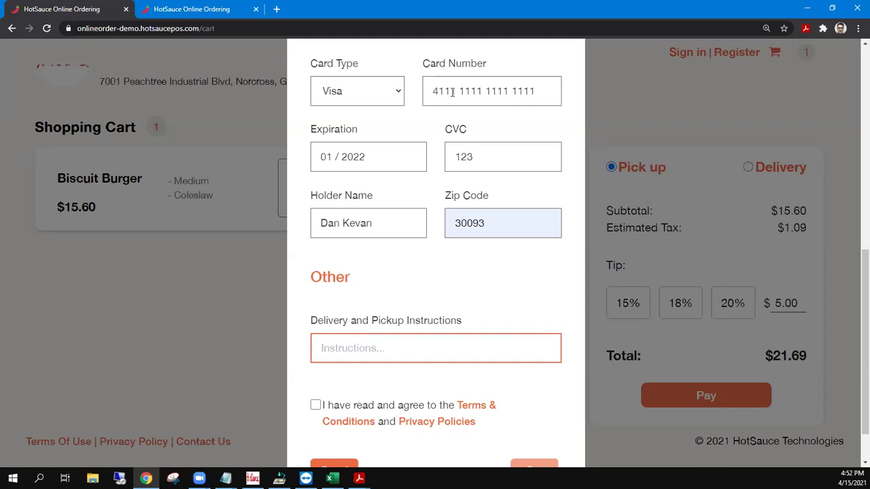
# Add pickup instructions 'No plasticware. Extra Napkins', accept the terms and pay.
pyautogui.scroll(-2, 376, 291)
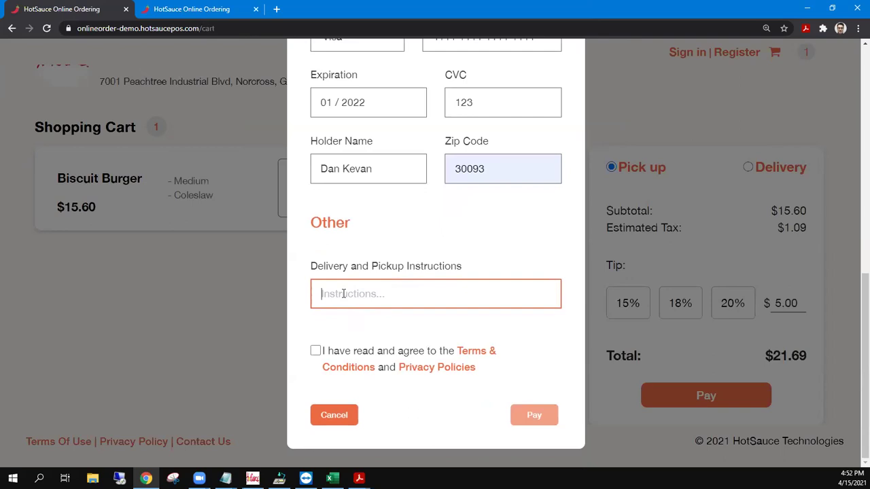
pyautogui.write('No plasticware.  E')
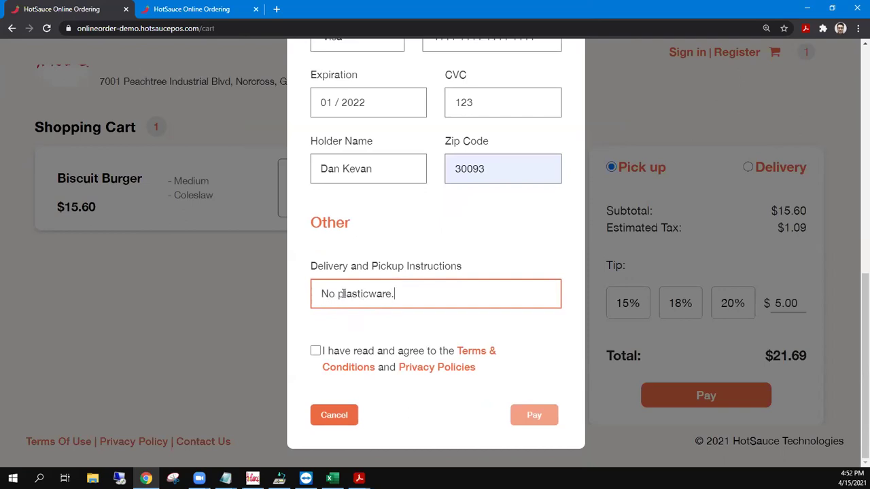
pyautogui.write('xtra Napkins')
pyautogui.click(317, 350)
pyautogui.click(539, 416)
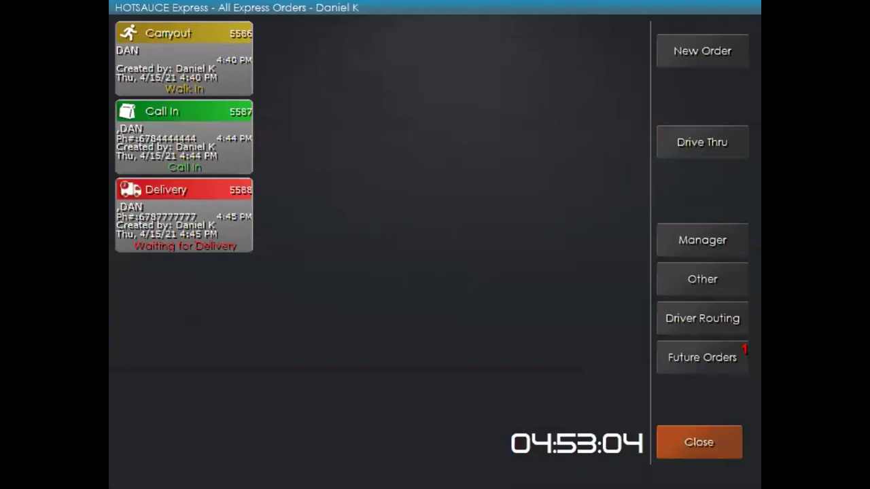
# Close the Express orders screen and let the POS go idle.
pyautogui.click(709, 440)
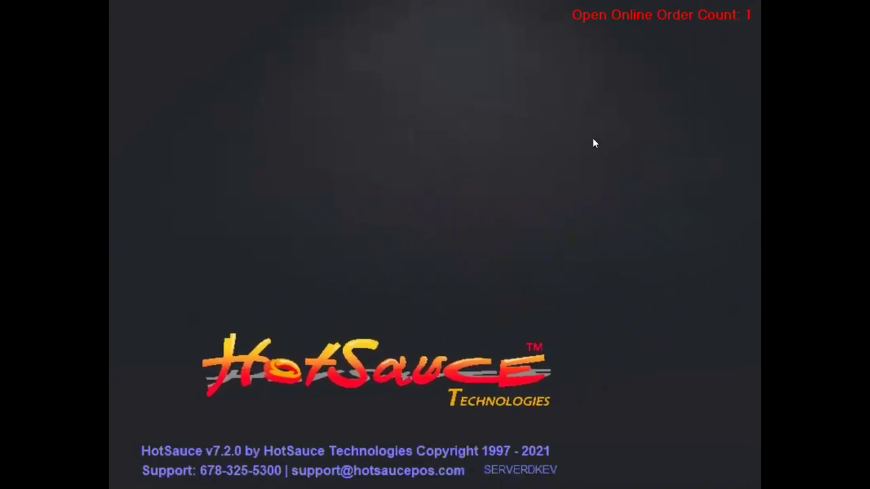
# Log in to the POS with the PIN.
pyautogui.click(575, 141)
pyautogui.click(565, 143)
pyautogui.click(623, 144)
pyautogui.click(692, 151)
pyautogui.click(552, 208)
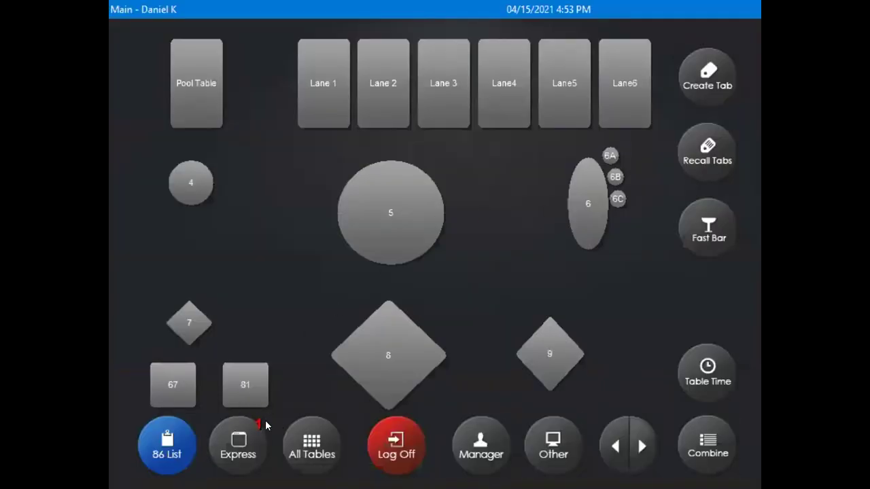
# List the online future orders, read order 5589's pickup notes, then open it.
pyautogui.click(232, 442)
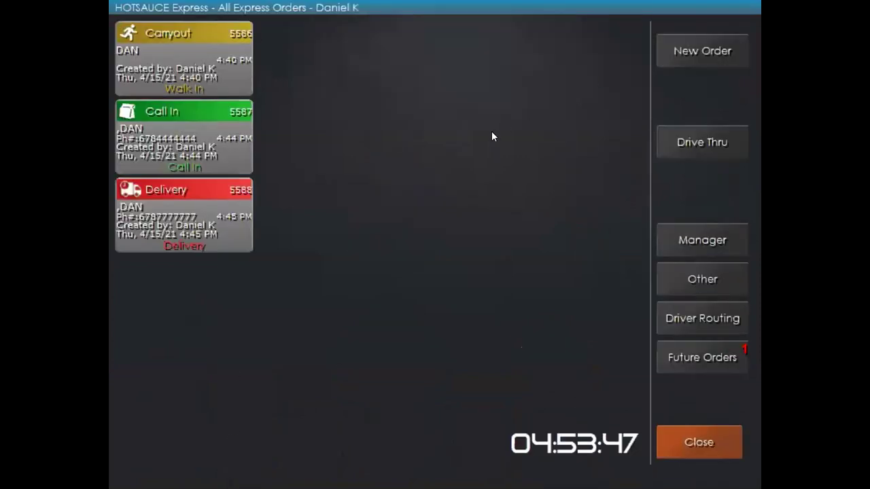
pyautogui.click(514, 148)
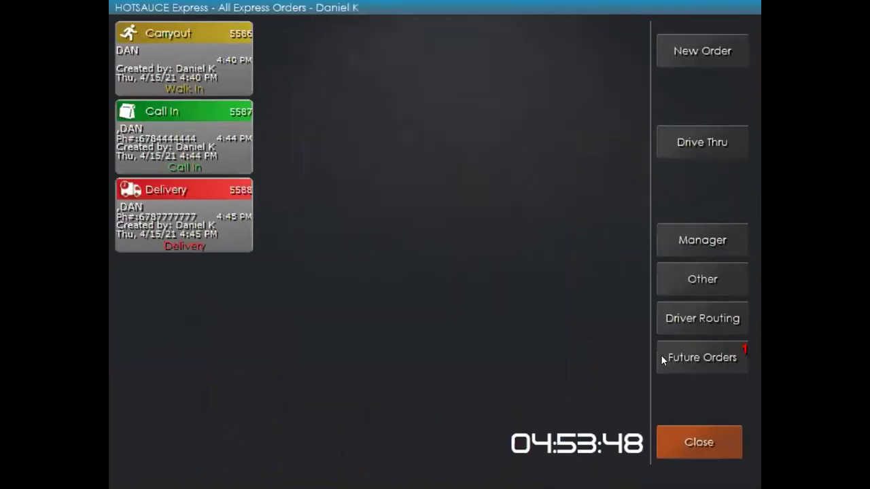
pyautogui.click(718, 358)
pyautogui.click(710, 358)
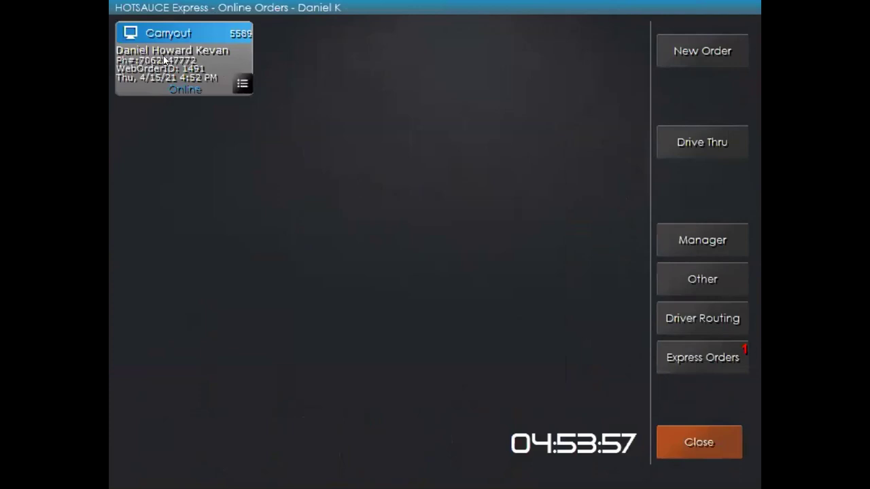
pyautogui.click(243, 84)
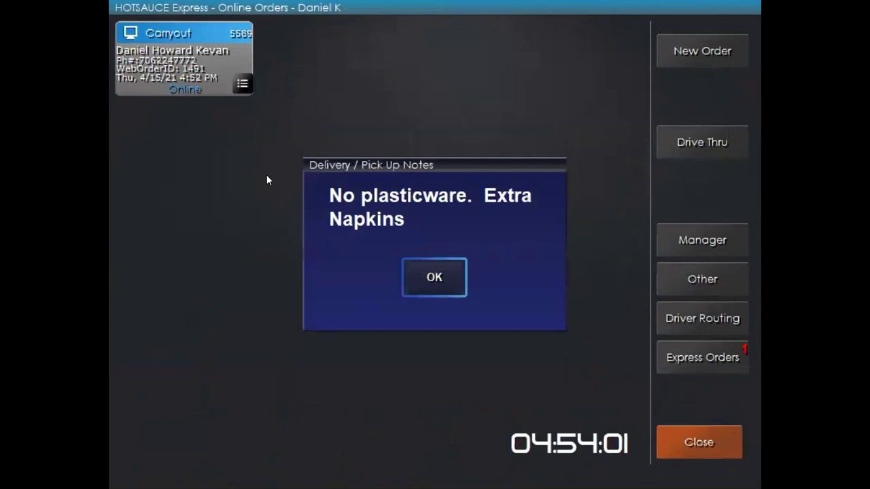
pyautogui.click(417, 283)
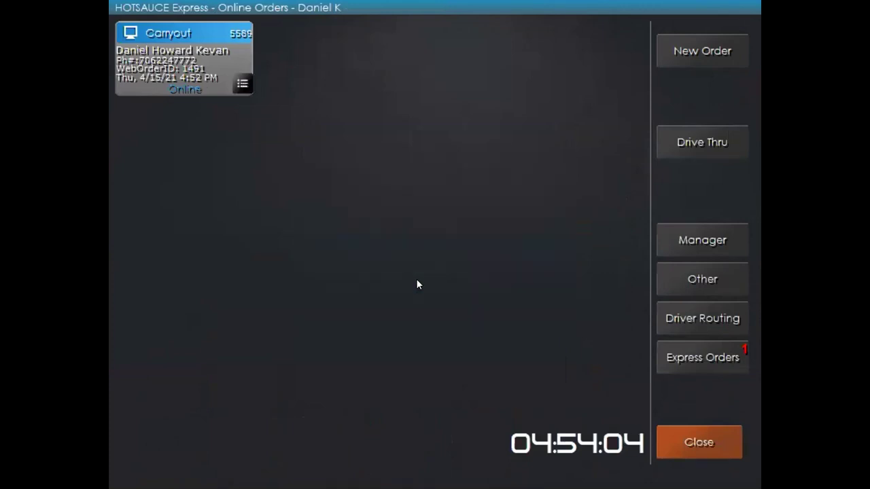
pyautogui.click(179, 40)
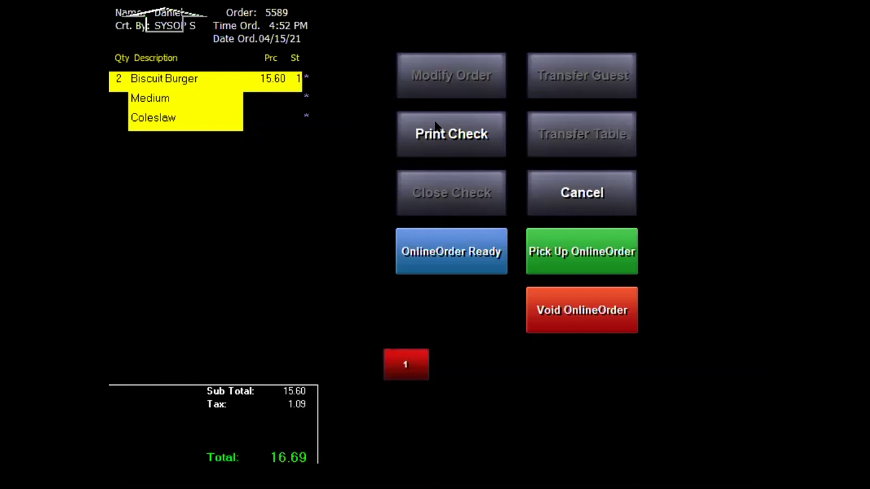
# Mark order 5589 ready, then picked up, and close the POS.
pyautogui.click(436, 246)
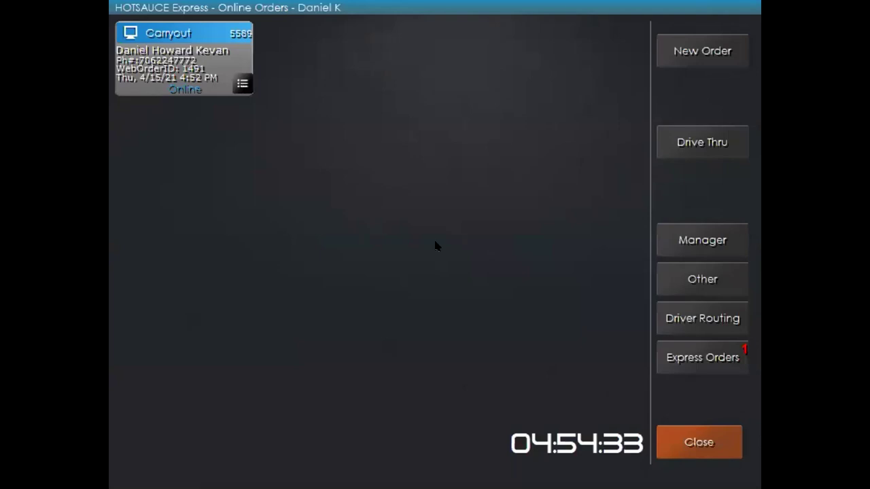
pyautogui.click(181, 47)
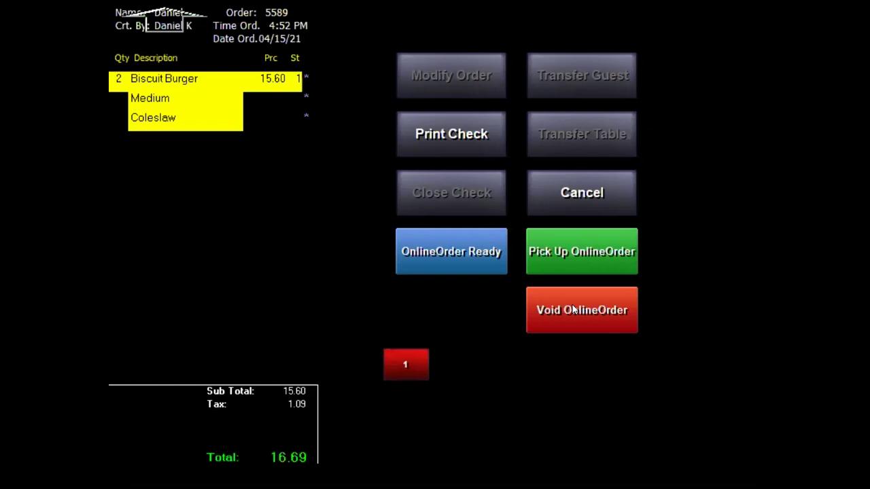
pyautogui.click(588, 253)
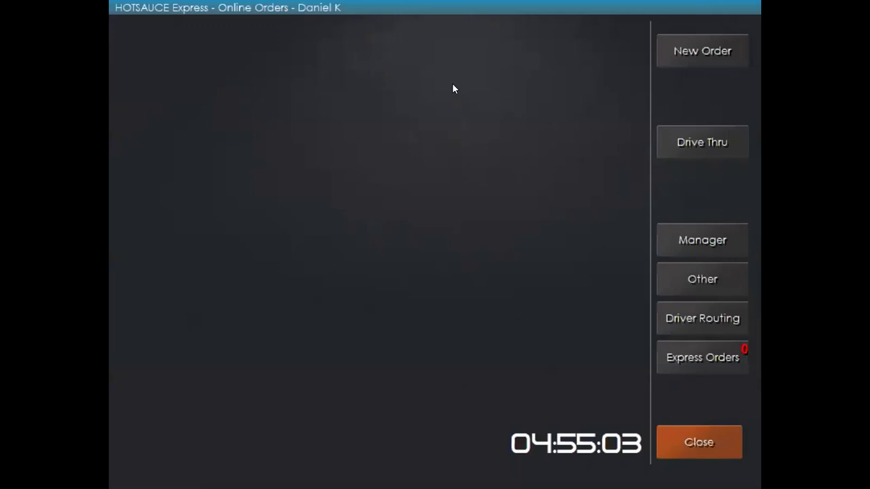
pyautogui.click(701, 428)
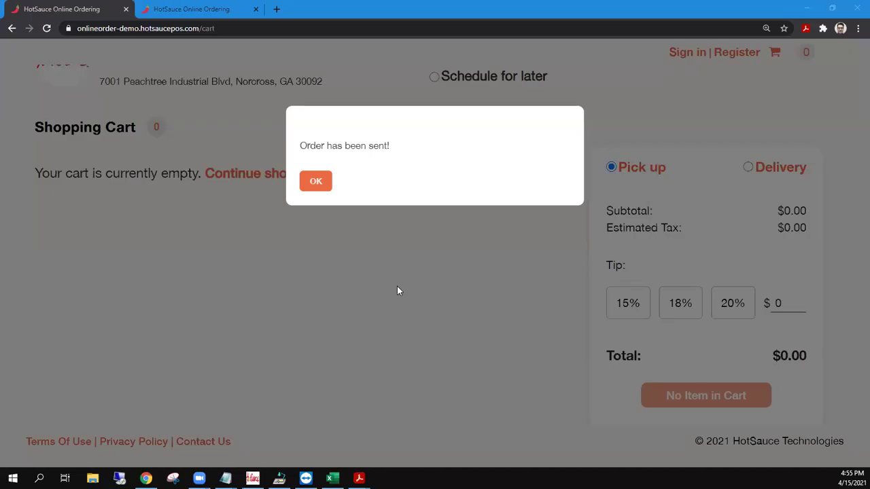
# Dismiss the 'Order has been sent!' dialog and return to the Hotsauce Cafe store menu.
pyautogui.click(316, 181)
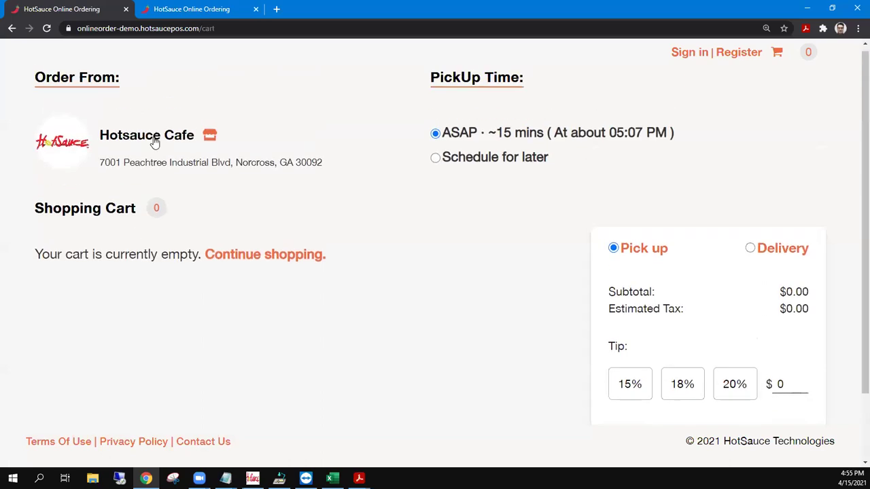
pyautogui.click(77, 150)
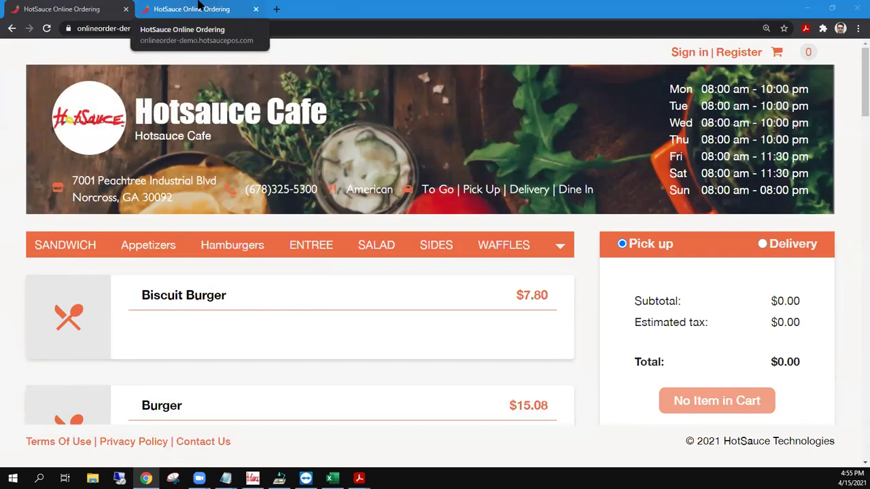
# On the table 5 ordering page, add 10 Wings with quantity 3 to the cart and open it.
pyautogui.click(200, 5)
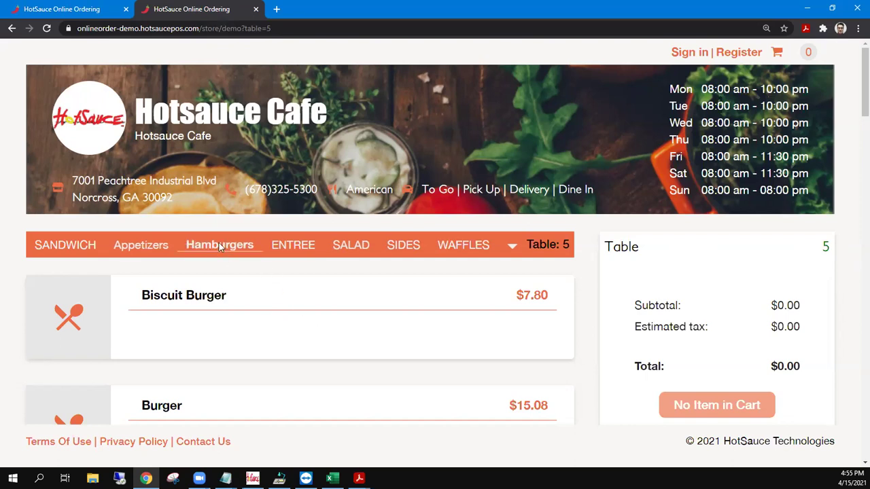
pyautogui.click(143, 244)
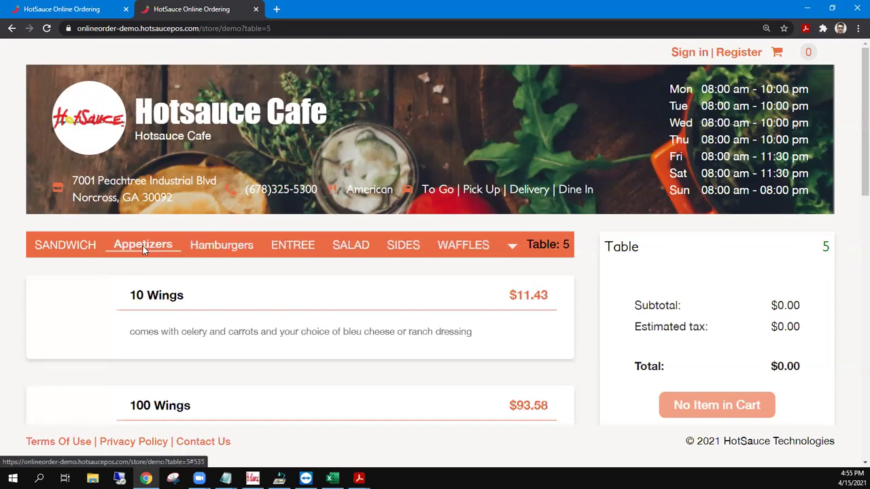
pyautogui.click(291, 362)
pyautogui.click(356, 367)
pyautogui.click(356, 367)
pyautogui.click(433, 361)
pyautogui.scroll(-3, 726, 392)
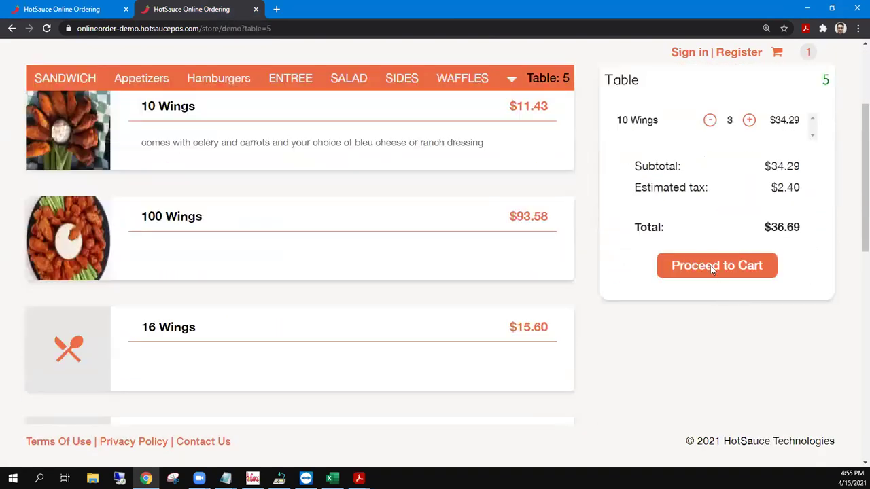
pyautogui.click(711, 266)
# Add a 20% tip and proceed to payment for the table order.
pyautogui.click(735, 377)
pyautogui.scroll(-1, 690, 262)
pyautogui.scroll(-2, 721, 326)
pyautogui.click(715, 388)
# Fill in the customer's name, e-mail and phone number from saved details.
pyautogui.click(383, 211)
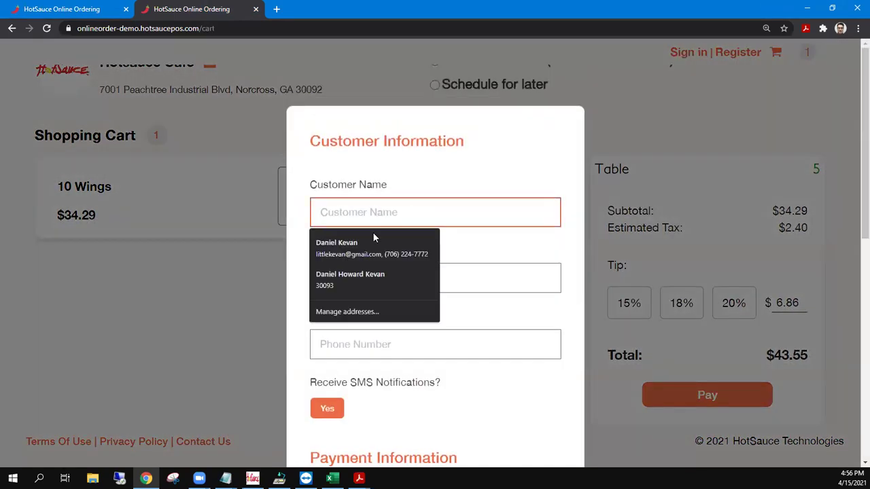
pyautogui.click(355, 278)
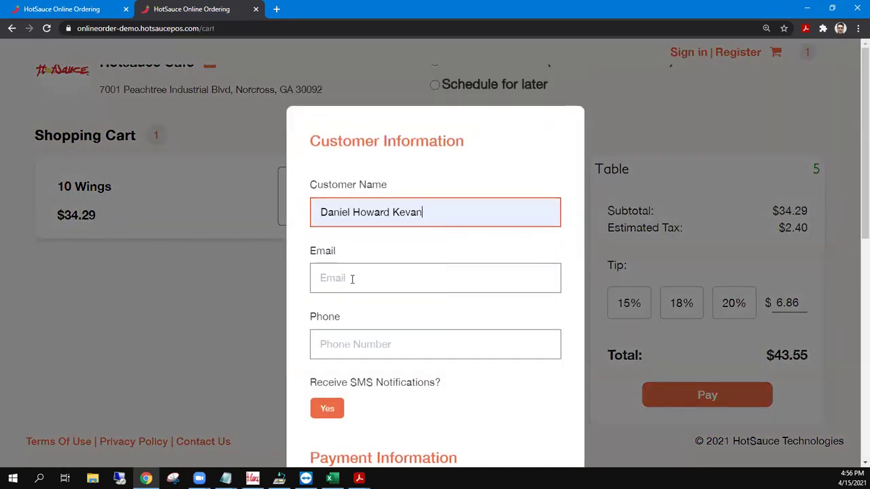
pyautogui.click(352, 278)
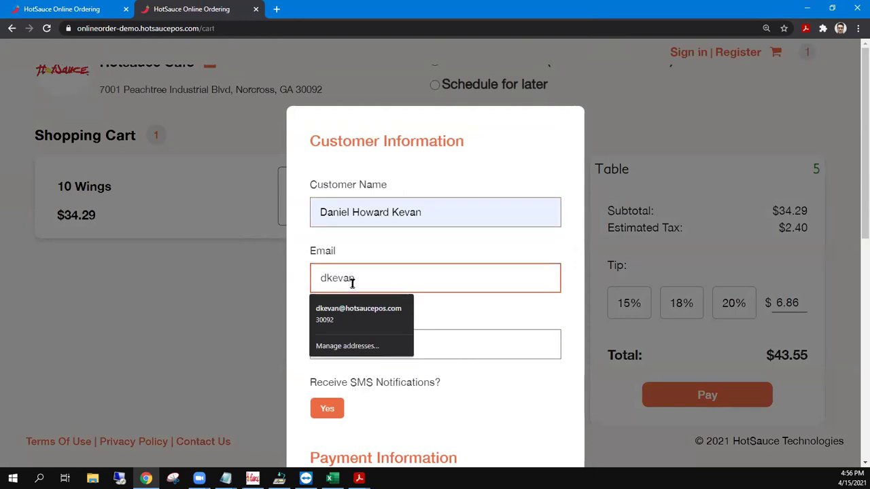
pyautogui.click(358, 309)
pyautogui.press('Tab')
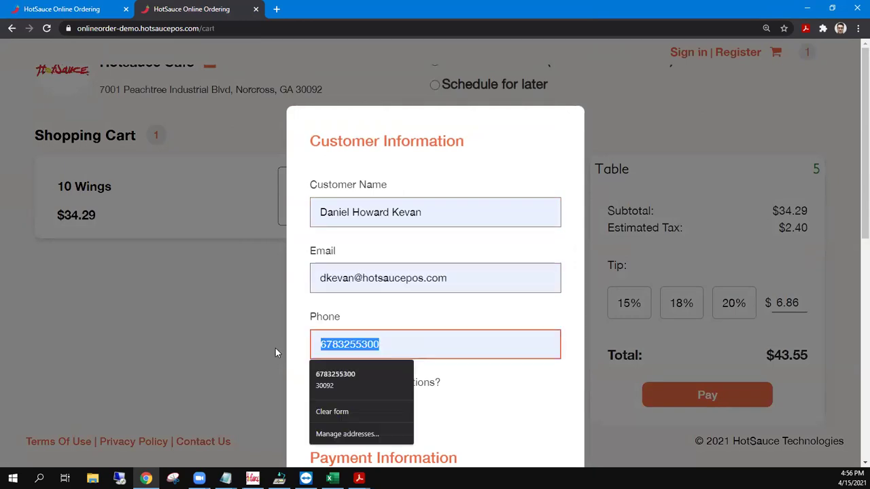
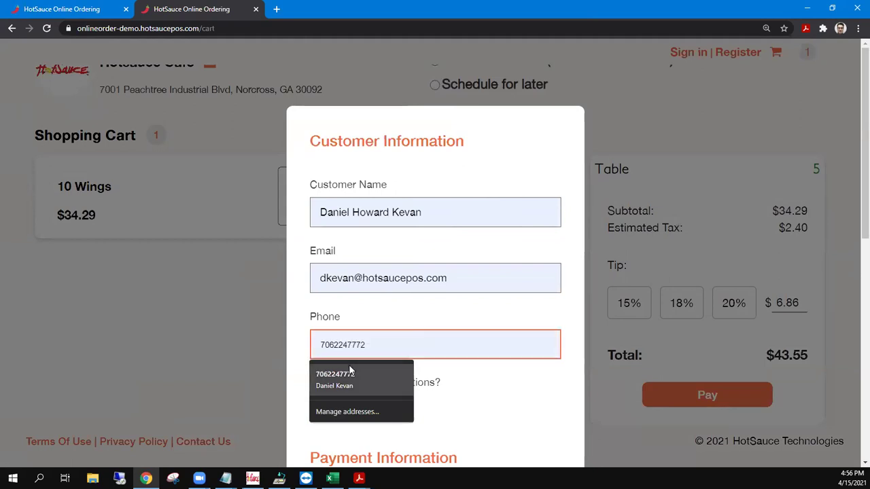
pyautogui.click(347, 374)
pyautogui.scroll(-3, 345, 384)
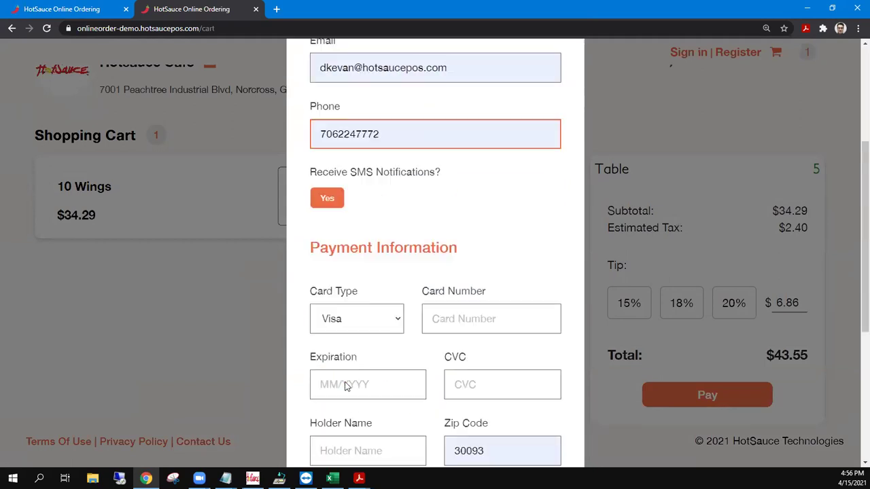
# Turn on SMS notifications with T-Mobile as the carrier.
pyautogui.click(328, 136)
pyautogui.click(337, 161)
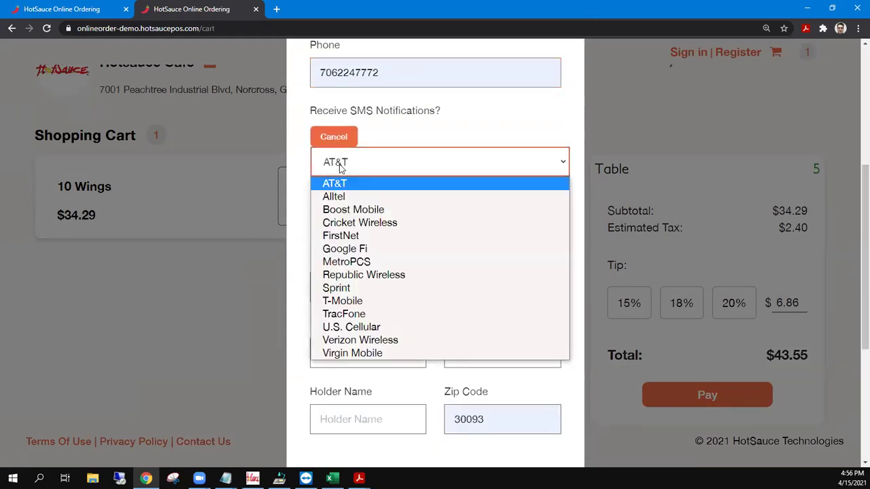
pyautogui.click(359, 300)
# Enter the Visa card number, 01 / 2022 expiry, CVC and cardholder name.
pyautogui.click(461, 287)
pyautogui.write('4111 1111 1111 1111')
pyautogui.press('Tab')
pyautogui.write('01 / 2022')
pyautogui.press('Tab')
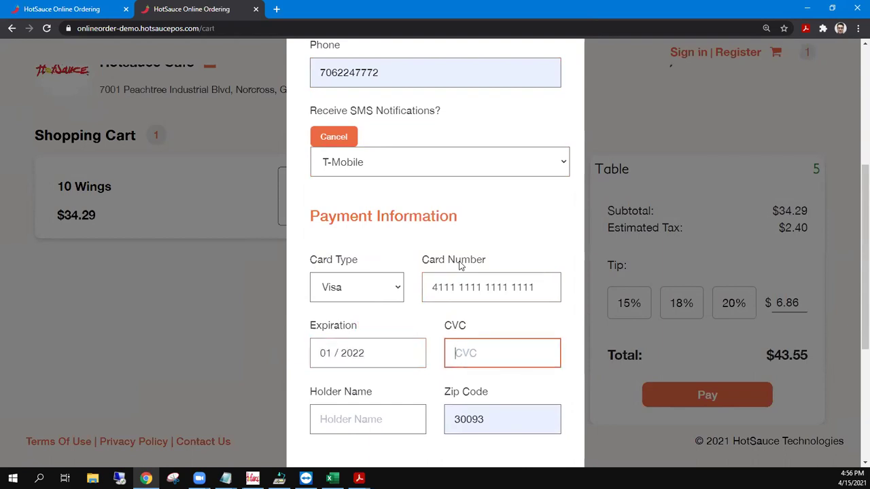
pyautogui.write('123')
pyautogui.press('Tab')
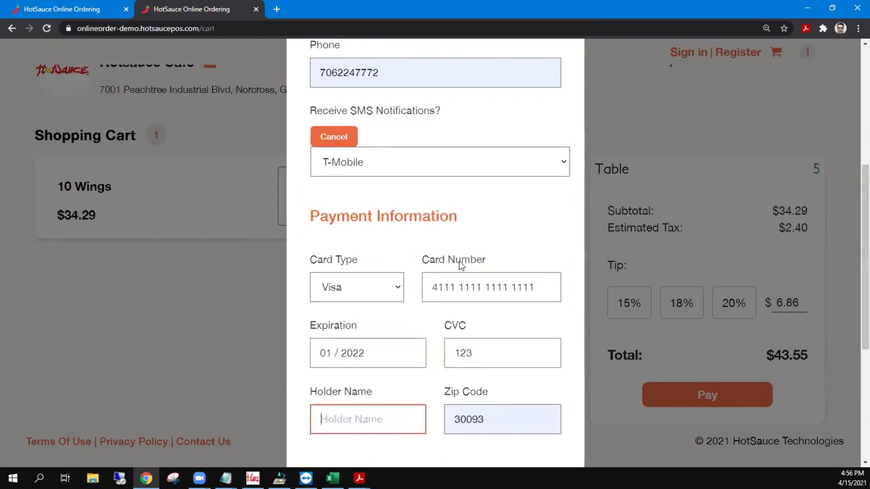
# Accept the terms and conditions and pay to send the order.
pyautogui.scroll(-2, 459, 265)
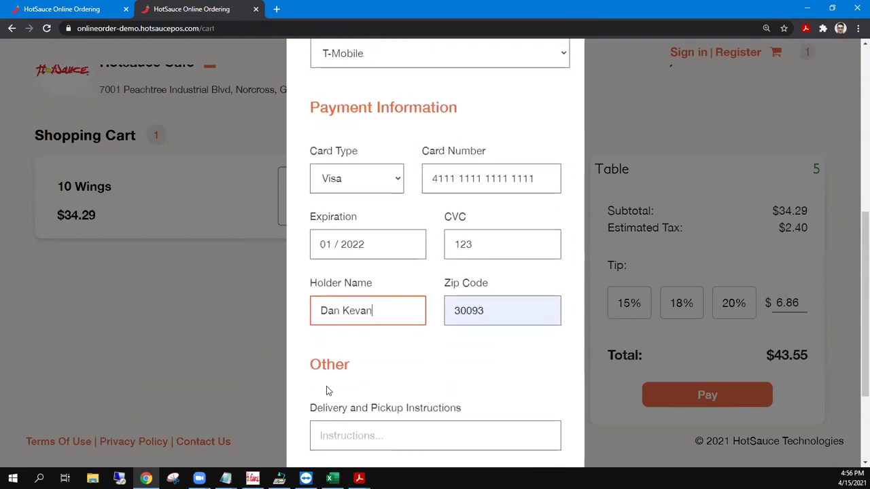
pyautogui.scroll(-2, 333, 384)
pyautogui.click(315, 351)
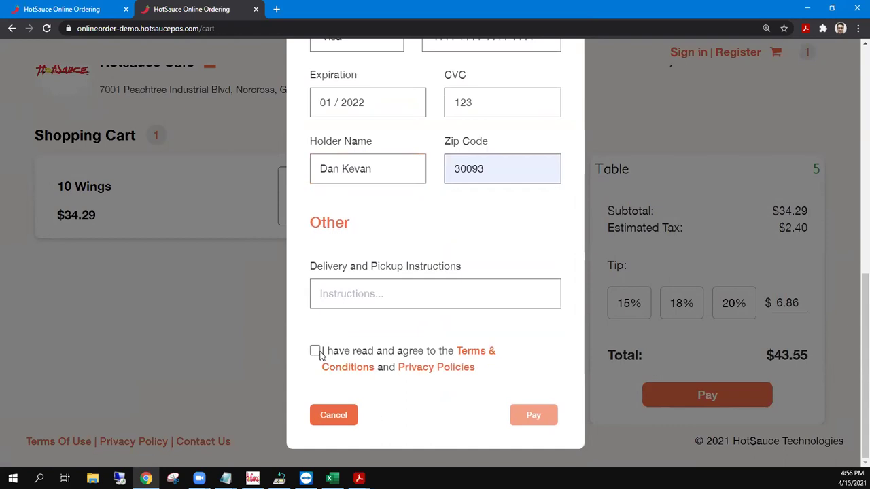
pyautogui.scroll(3, 323, 352)
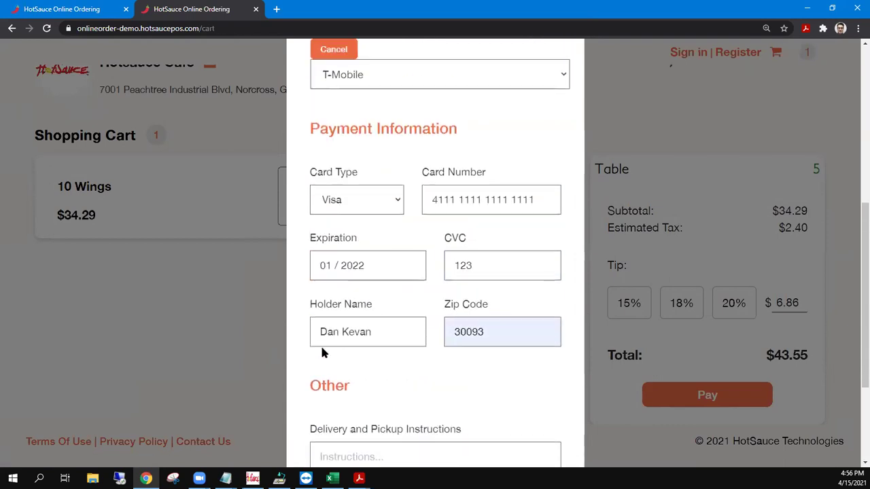
pyautogui.scroll(-2, 340, 346)
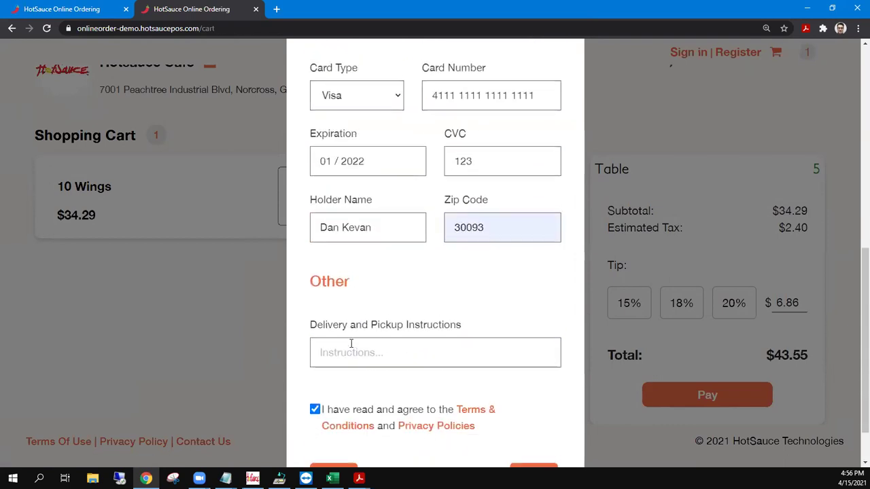
pyautogui.scroll(-1, 435, 360)
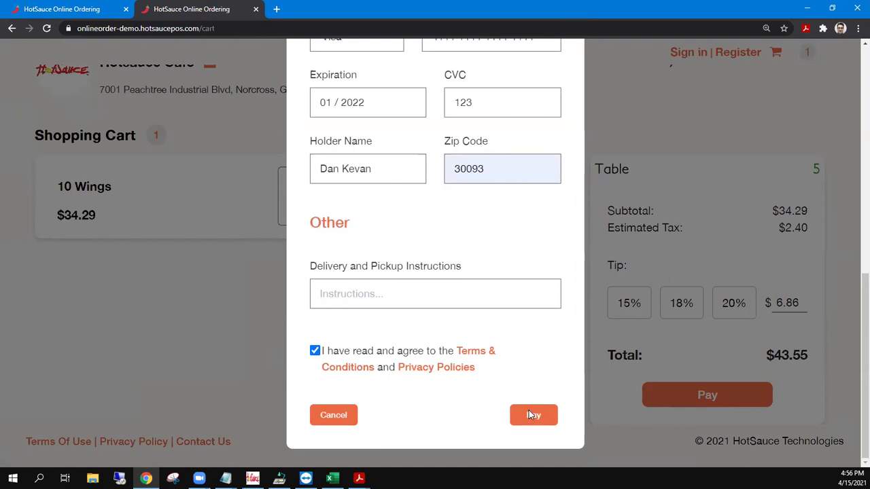
pyautogui.click(530, 413)
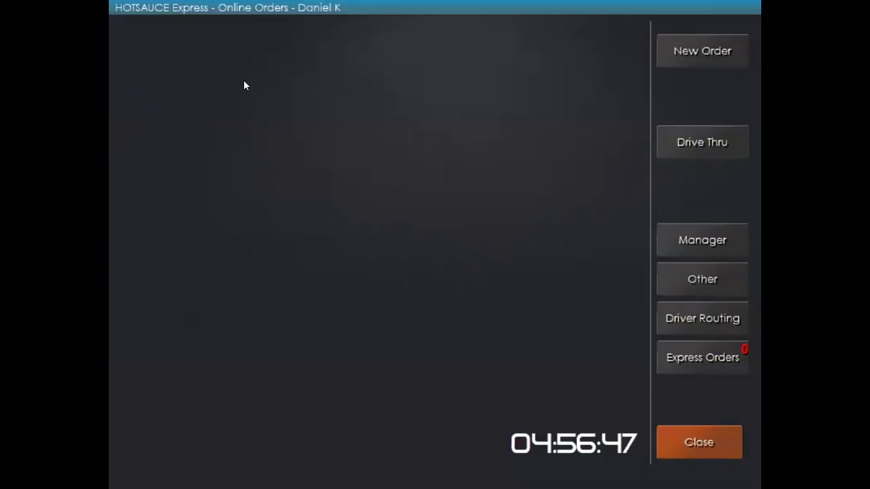
# From the table layout, pick web order 5590 on table 5 and claim it.
pyautogui.click(684, 435)
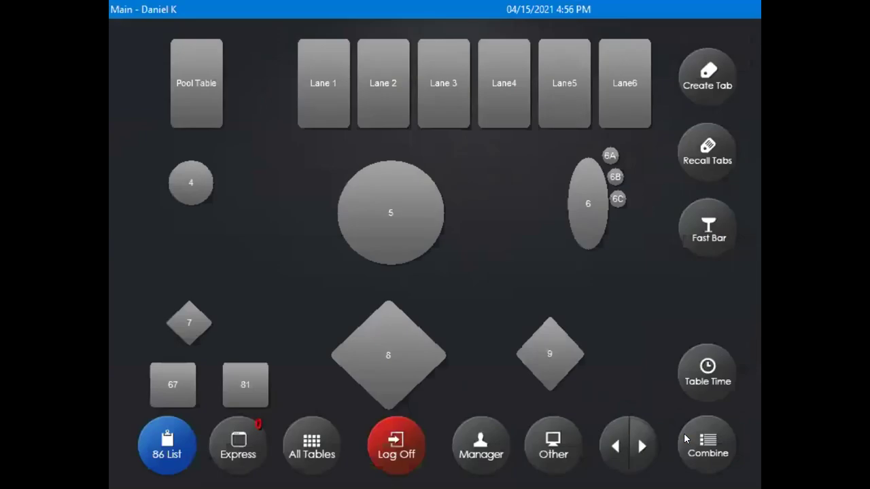
pyautogui.click(400, 204)
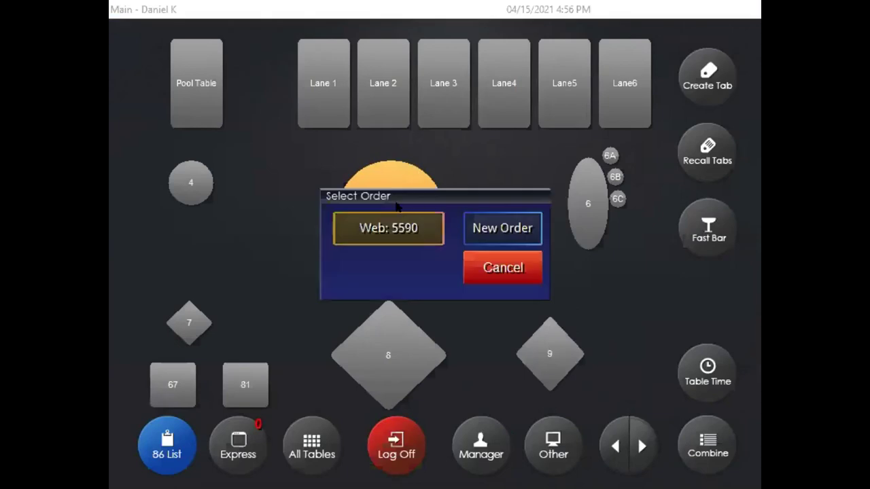
pyautogui.click(380, 230)
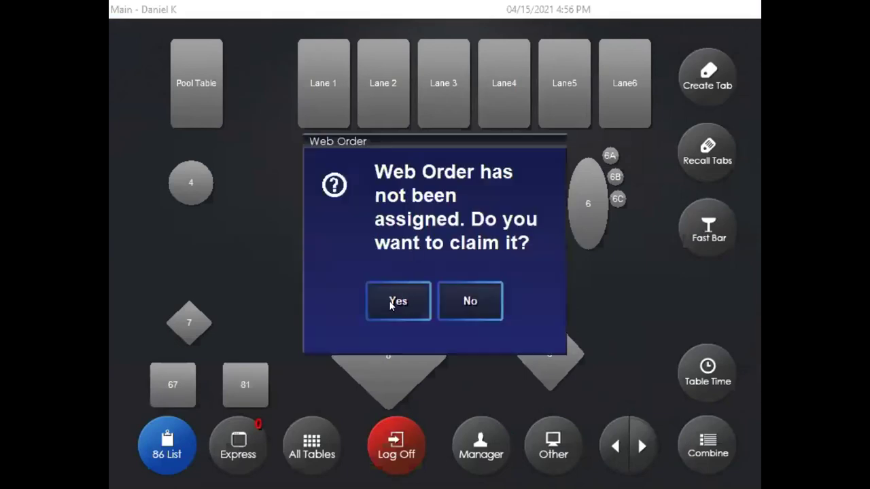
pyautogui.click(392, 306)
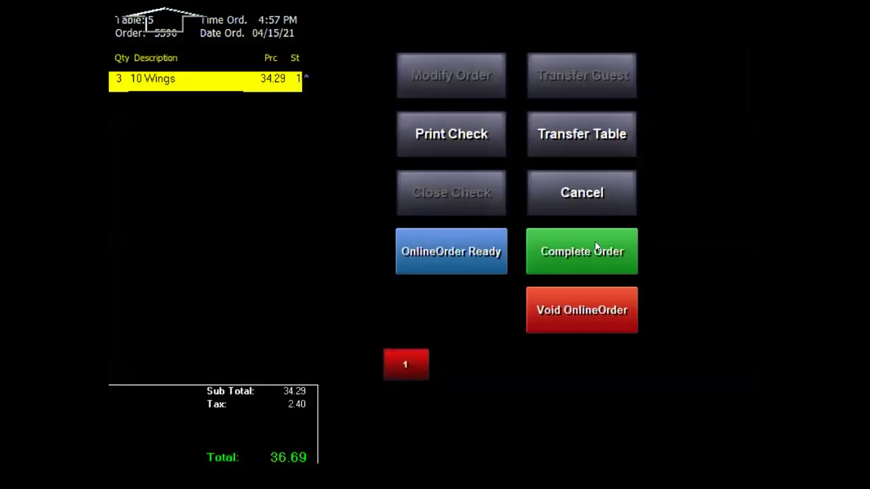
# Leave the order screen and start a new 3-guest order on table 5.
pyautogui.click(573, 194)
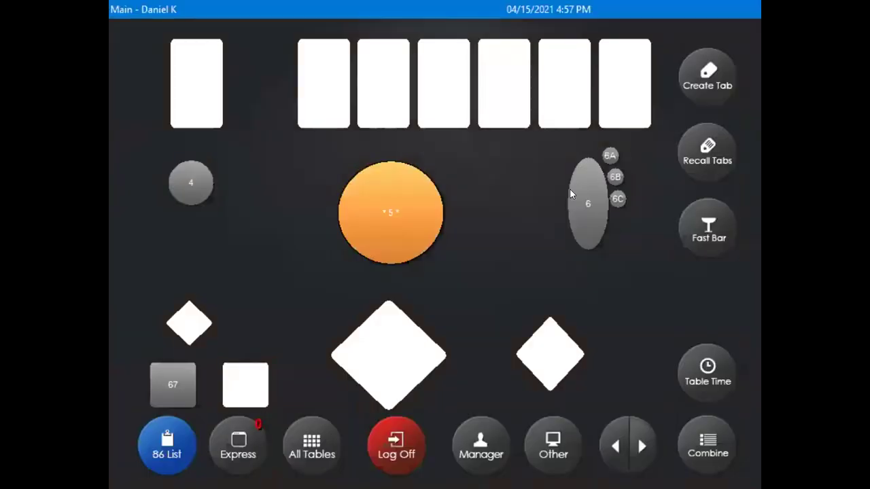
pyautogui.click(413, 206)
pyautogui.click(475, 229)
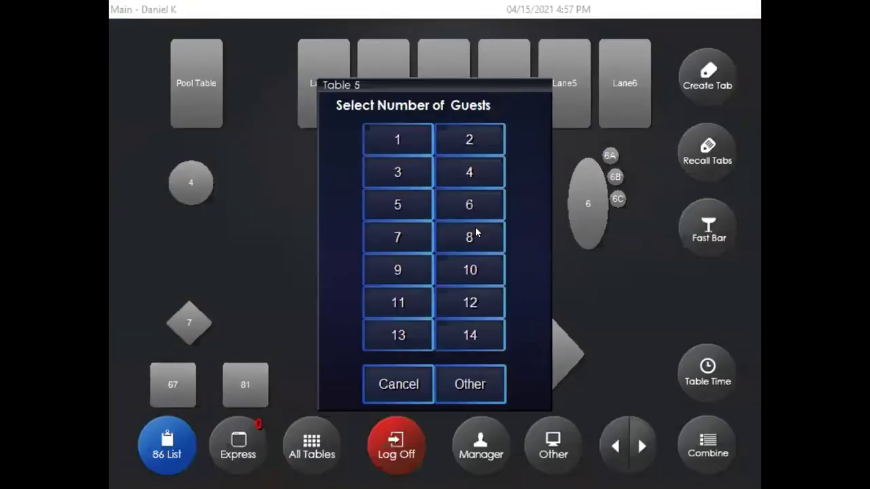
pyautogui.click(410, 177)
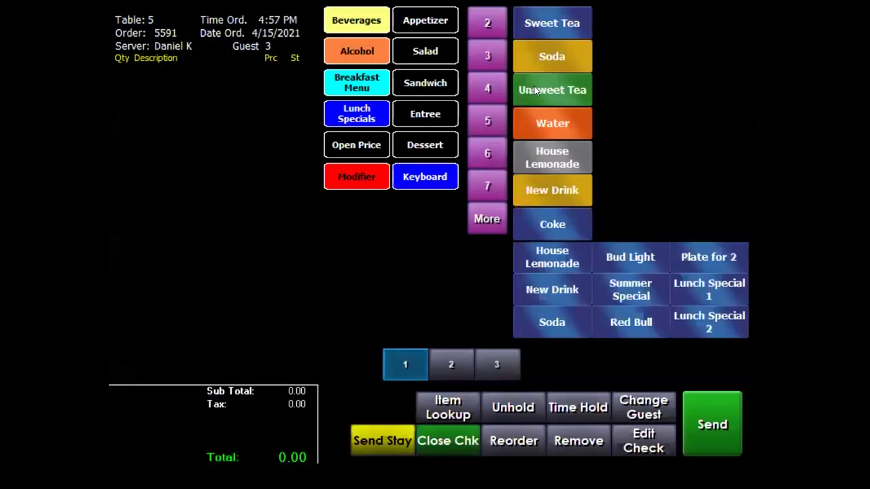
# Add Unsweet Tea, Soda and Sweet Tea, send the order, then dismiss table 5's order choices.
pyautogui.click(570, 95)
pyautogui.click(551, 56)
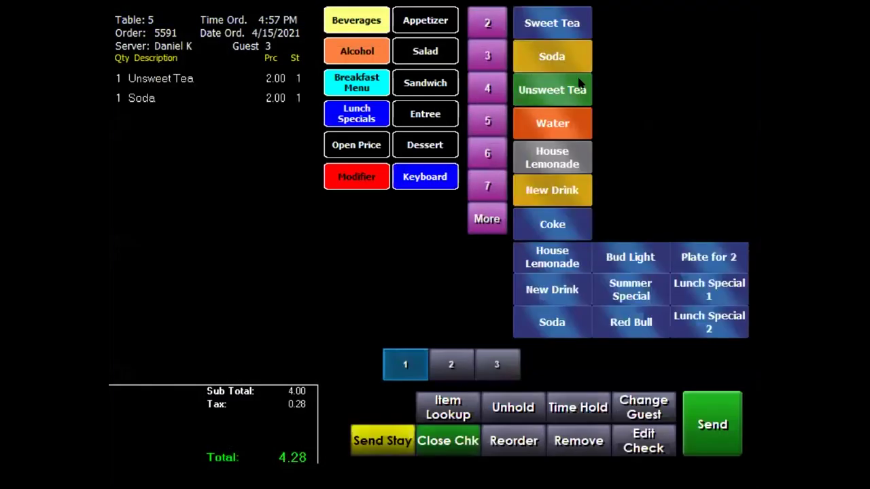
pyautogui.click(552, 23)
pyautogui.click(705, 418)
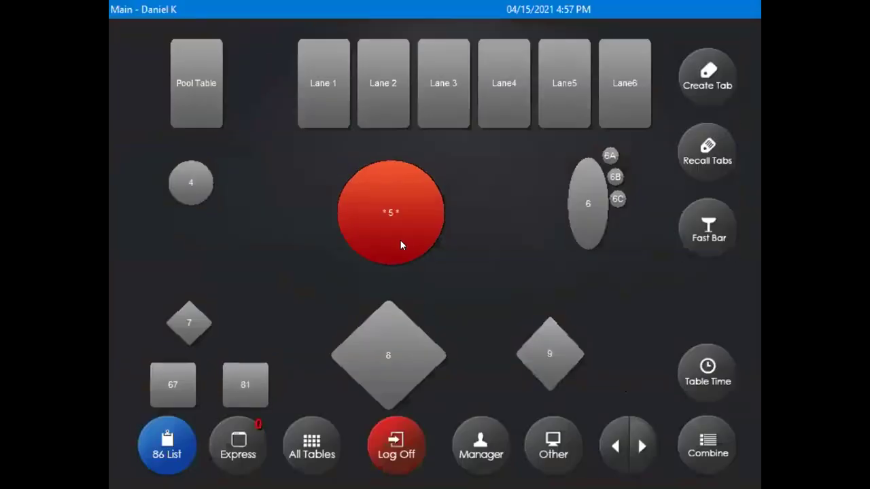
pyautogui.click(396, 223)
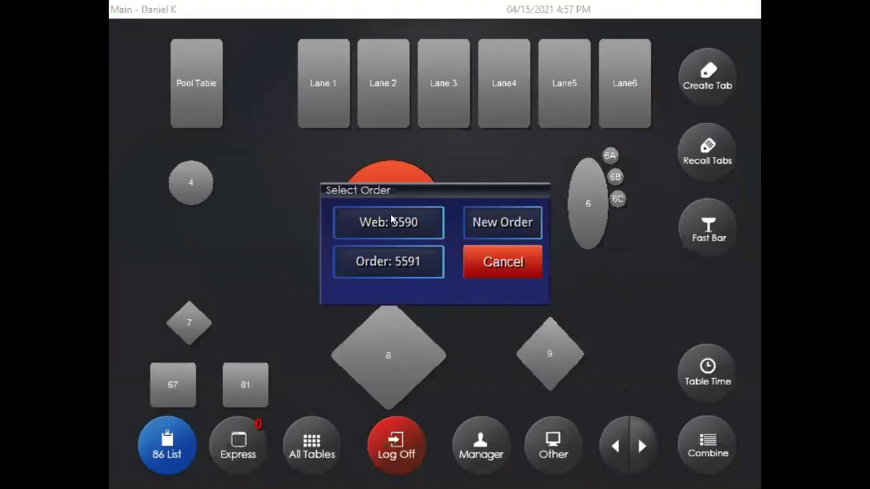
pyautogui.click(505, 265)
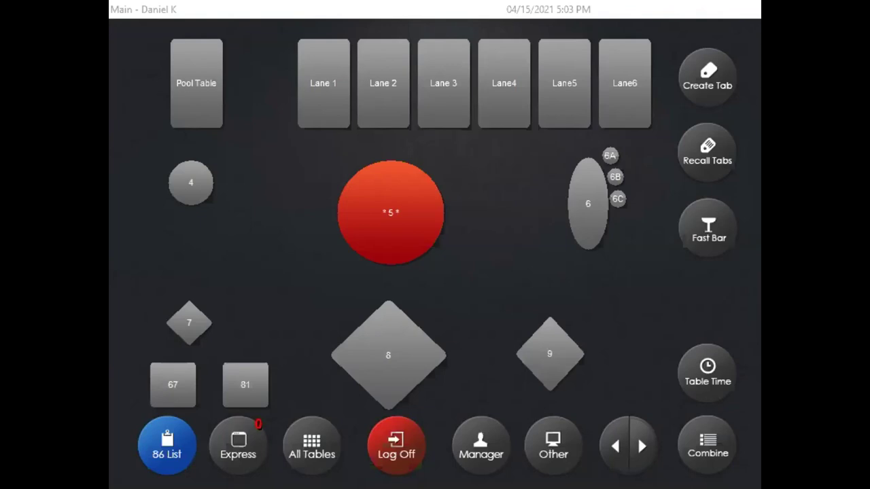
pyautogui.hotkey('alt', 'Tab')
pyautogui.click(482, 447)
pyautogui.click(340, 102)
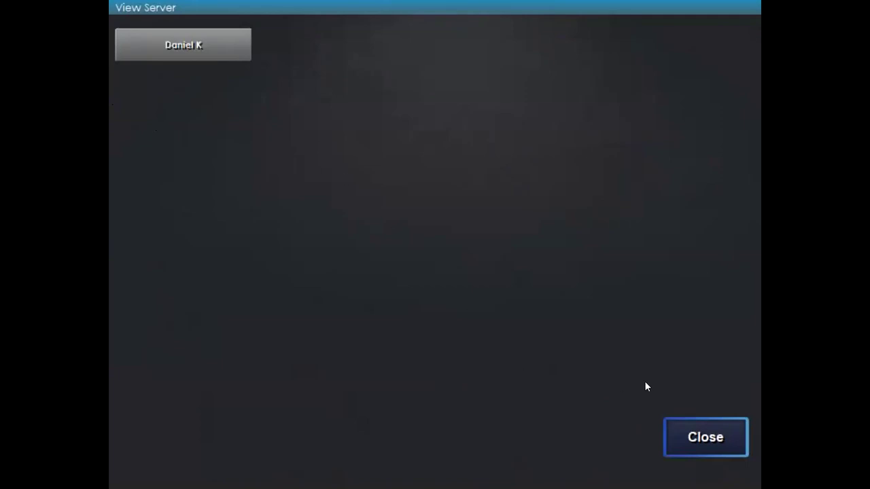
pyautogui.click(690, 437)
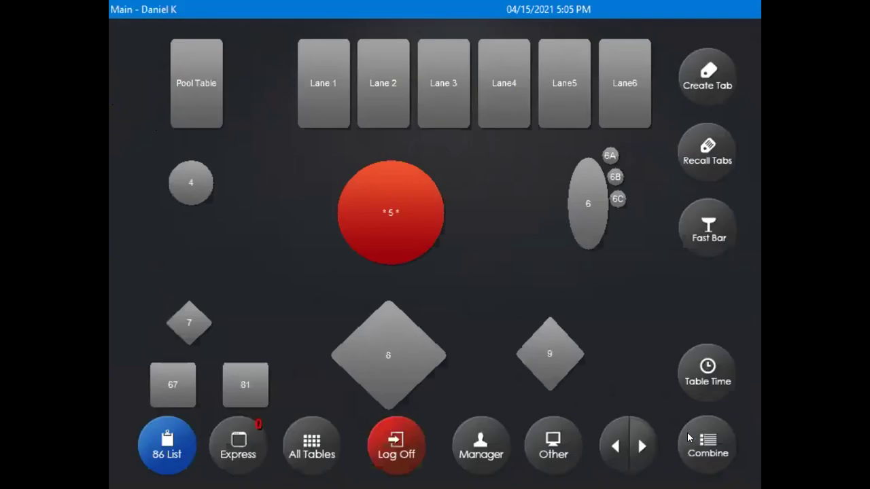